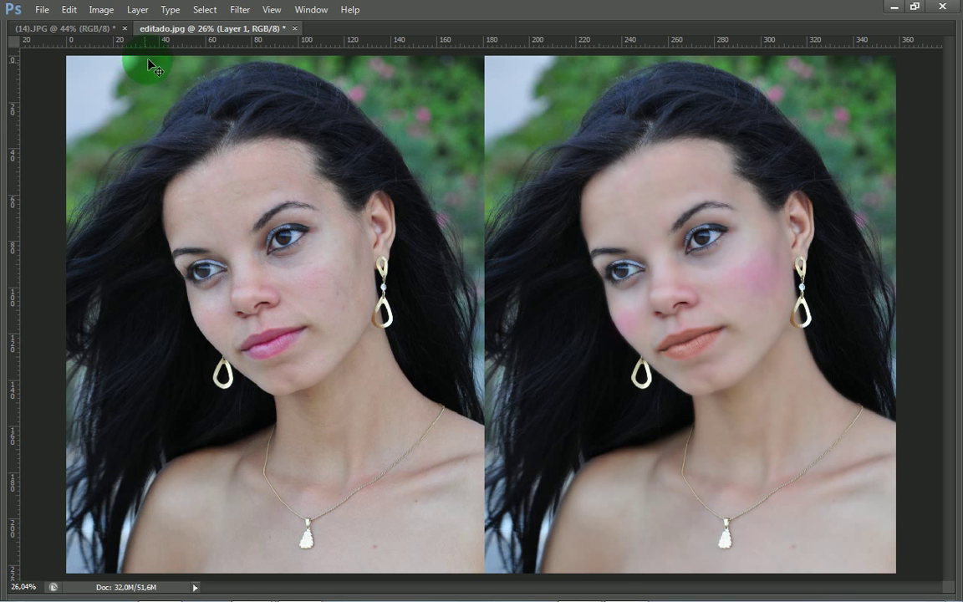
Switch to the (14).JPG photo, show the hidden panels and duplicate its Background layer
left_click(70, 28)
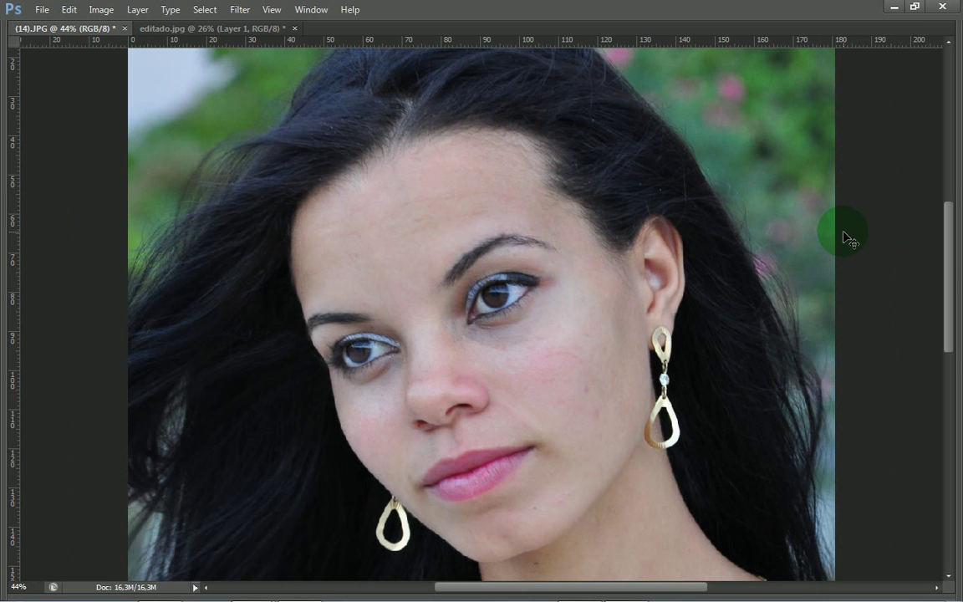
key("Tab")
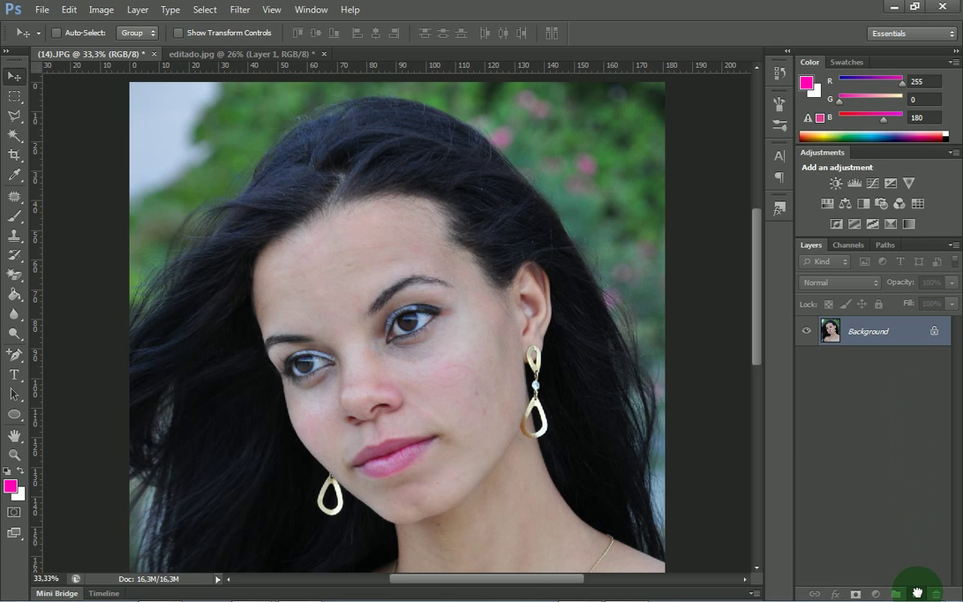
left_click_drag(917, 591, 916, 592)
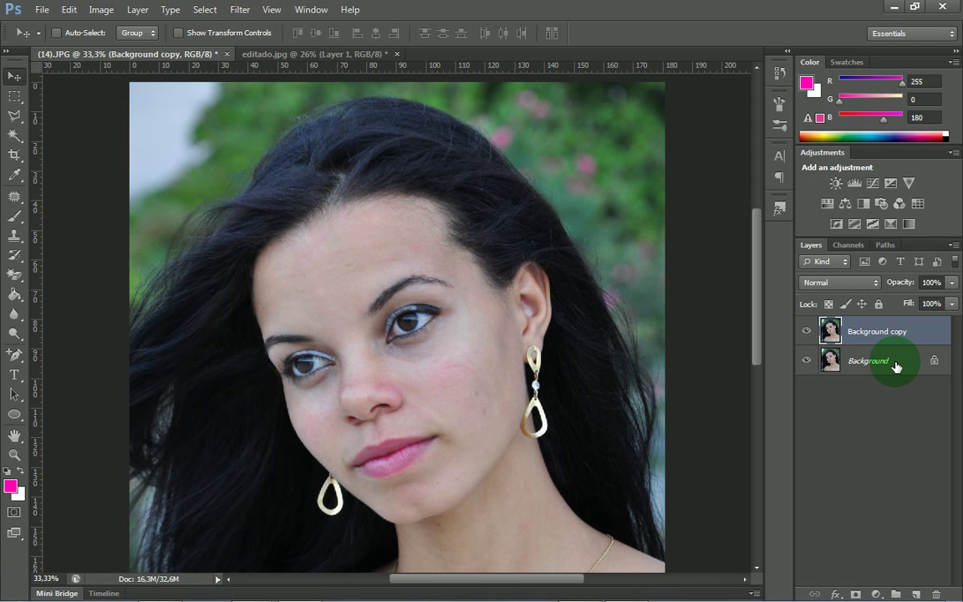
Hide the original Background layer and make Background copy the active layer
left_click(896, 366)
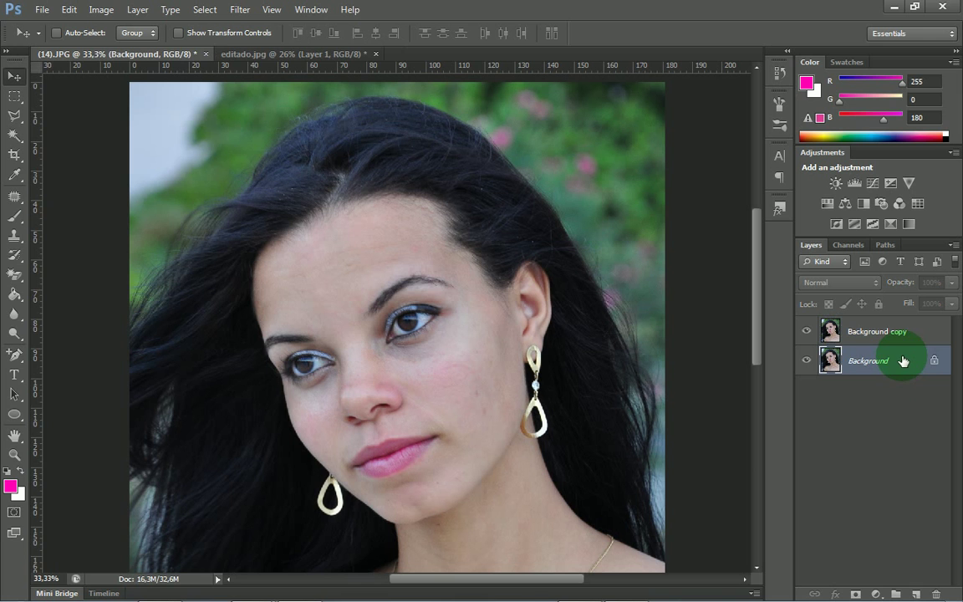
left_click(891, 330)
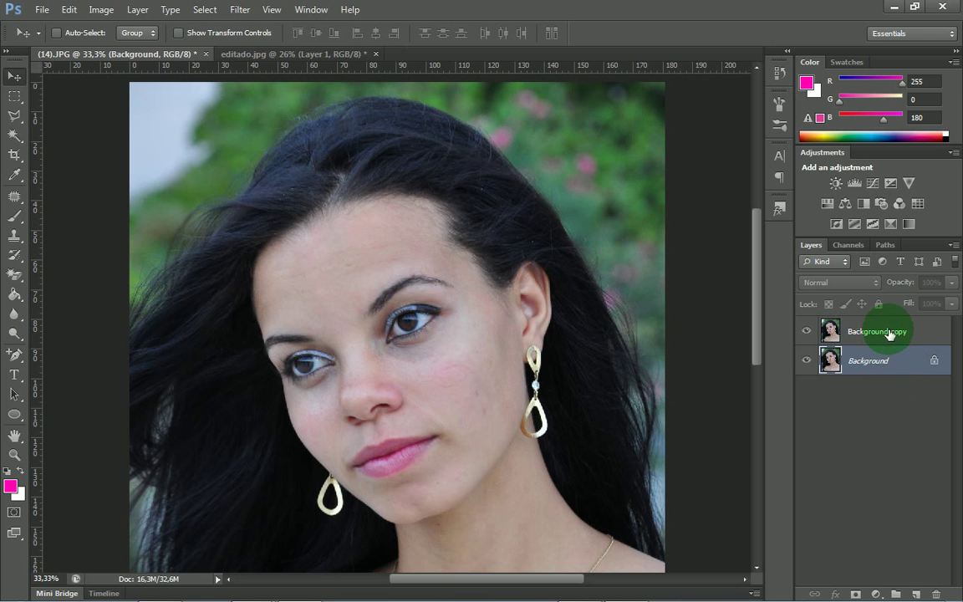
left_click(807, 361)
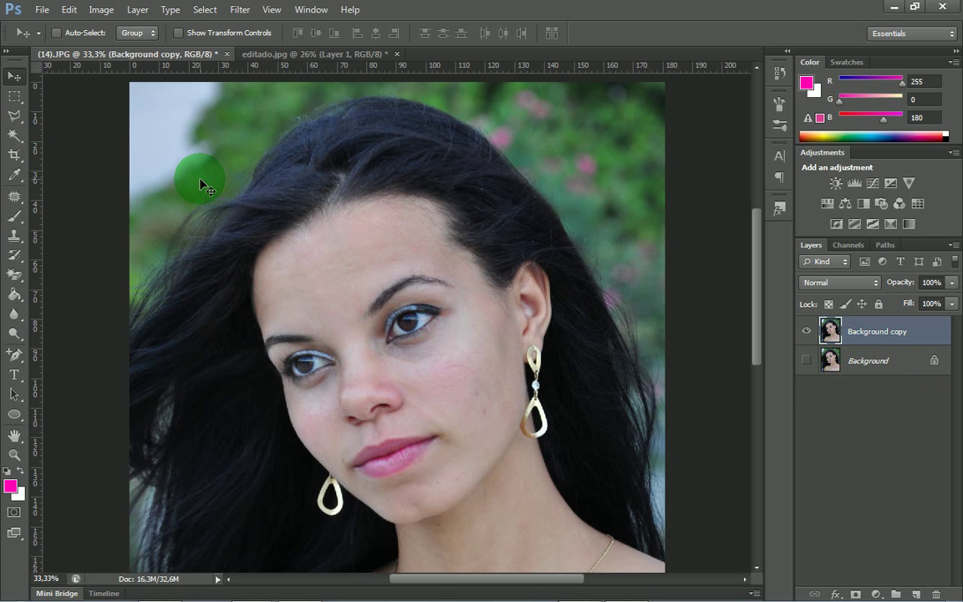
Activate the Patch tool for retouching the woman's face on Background copy
key("ctrl+plus")
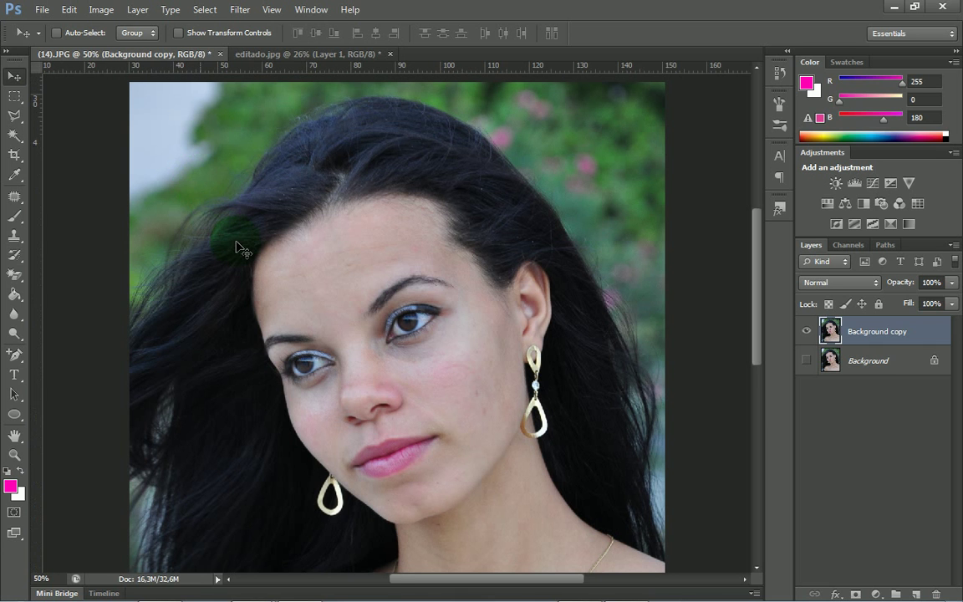
key("ctrl+plus")
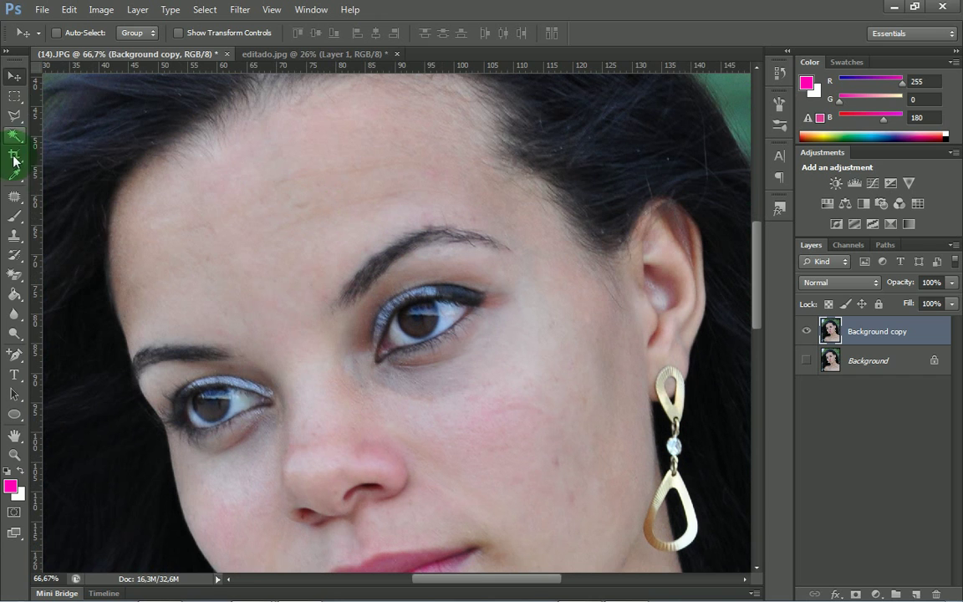
left_click(22, 204)
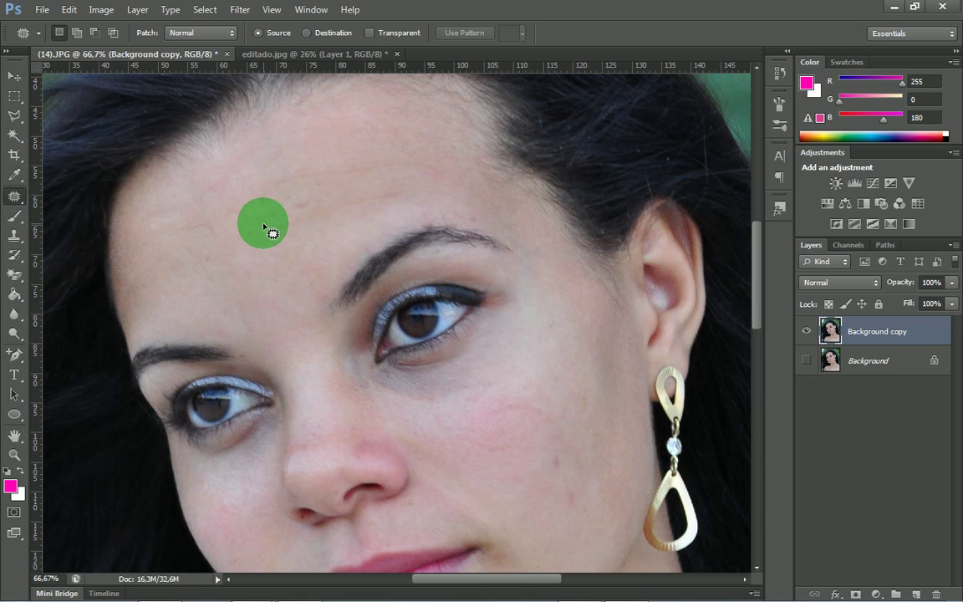
left_click_drag(258, 222, 273, 250)
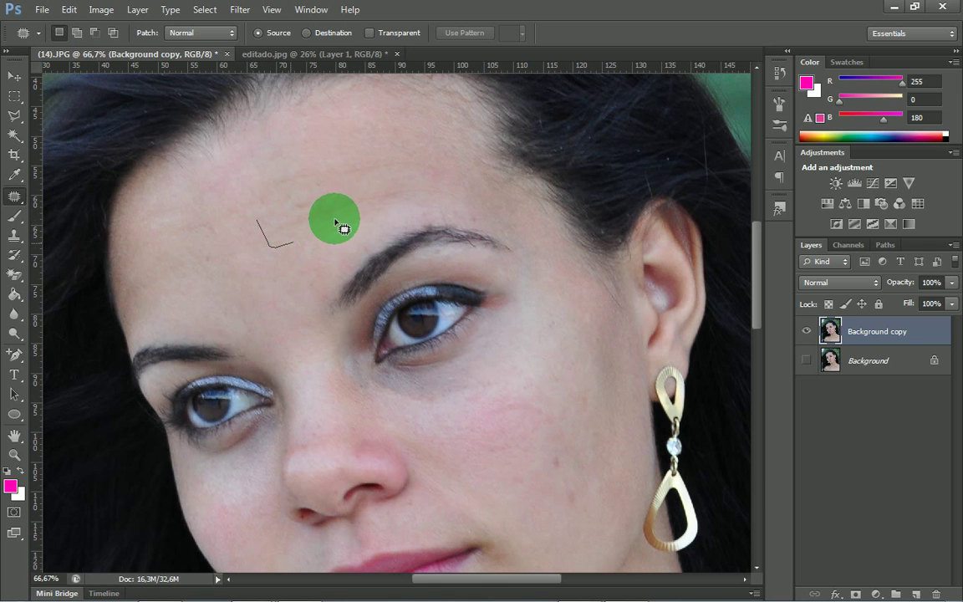
mouse_move(415, 185)
left_mouse_down()
mouse_move(357, 185)
mouse_move(270, 216)
mouse_move(288, 255)
left_mouse_up()
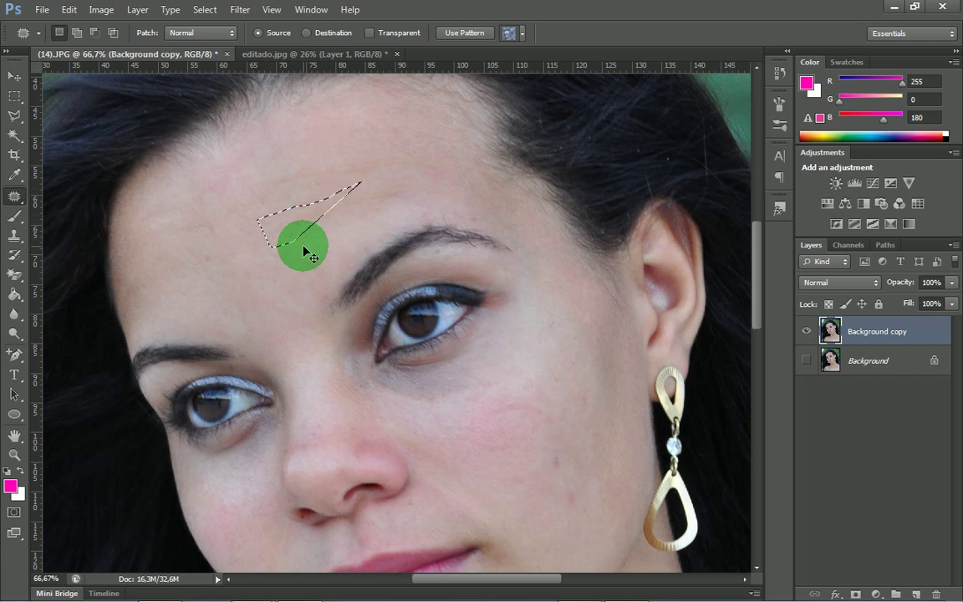
left_click(308, 247)
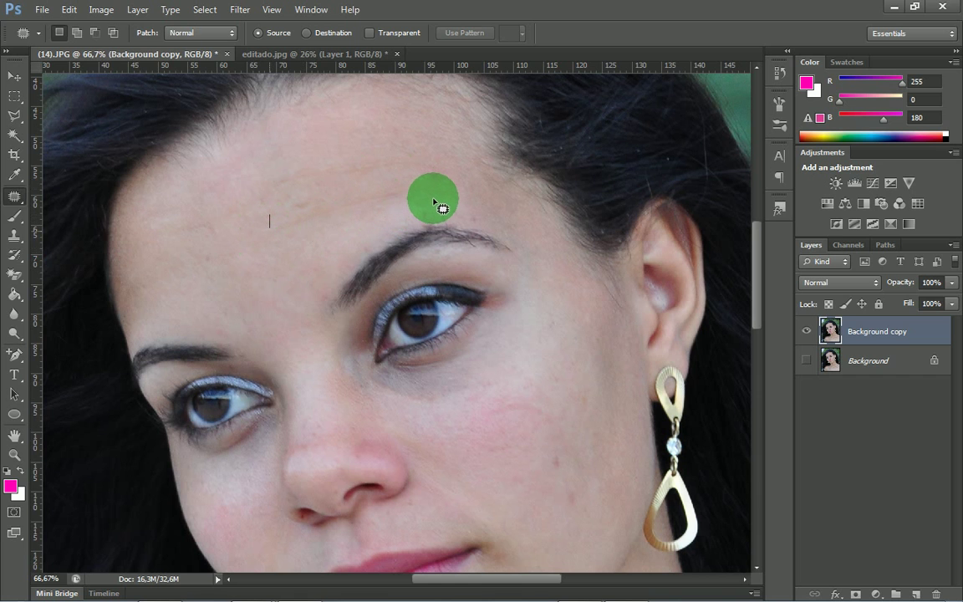
Outline the crease above the eyebrow across the forehead, patch it with smooth skin from higher up and deselect
mouse_move(434, 203)
left_mouse_down()
mouse_move(432, 186)
mouse_move(357, 188)
mouse_move(289, 209)
mouse_move(348, 211)
mouse_move(249, 218)
mouse_move(339, 240)
mouse_move(437, 202)
mouse_move(290, 215)
mouse_move(355, 219)
left_mouse_up()
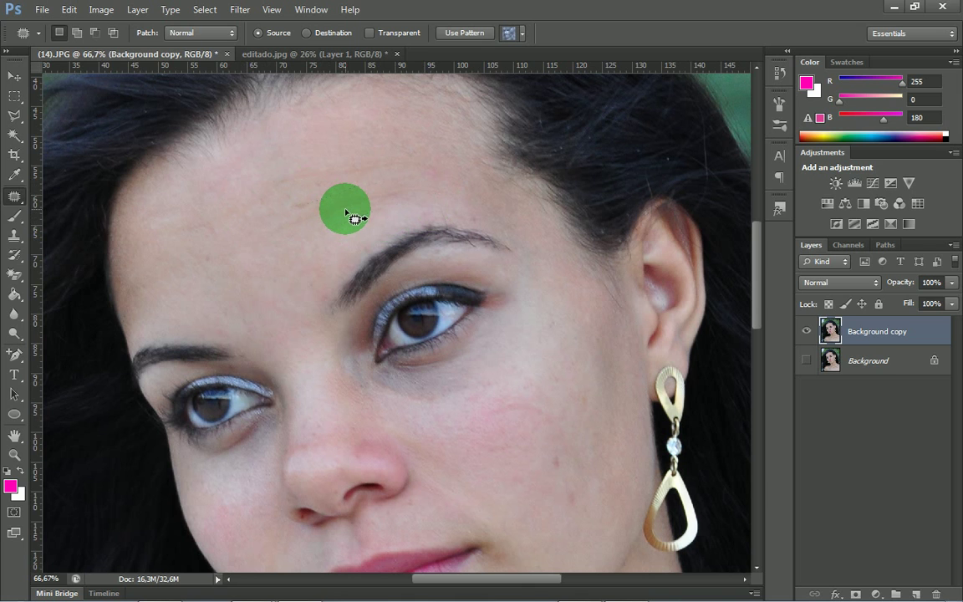
mouse_move(351, 168)
left_mouse_down()
mouse_move(347, 131)
mouse_move(321, 227)
mouse_move(237, 286)
mouse_move(232, 279)
mouse_move(238, 295)
mouse_move(256, 250)
mouse_move(321, 163)
mouse_move(341, 165)
left_mouse_up()
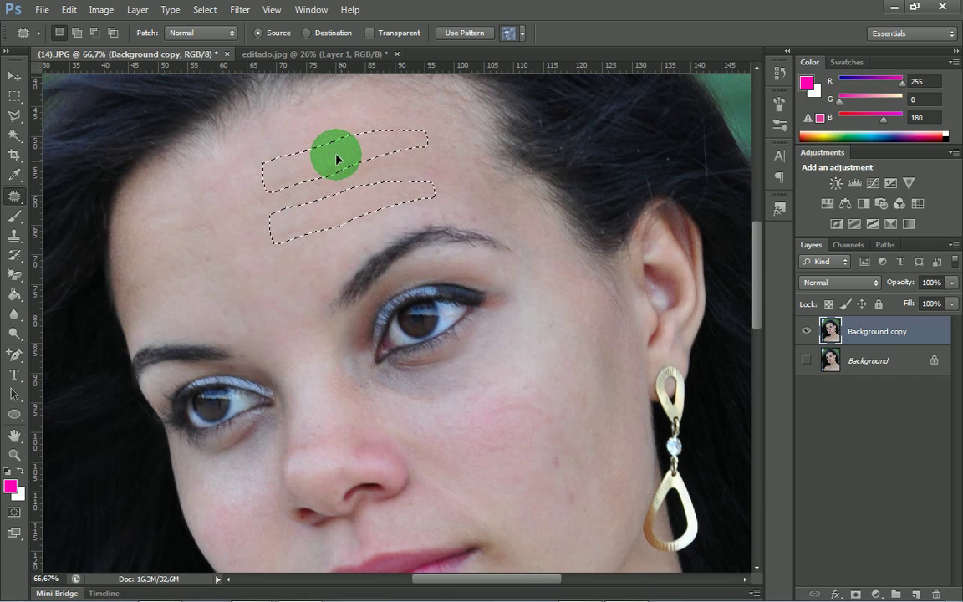
left_click_drag(335, 154, 334, 155)
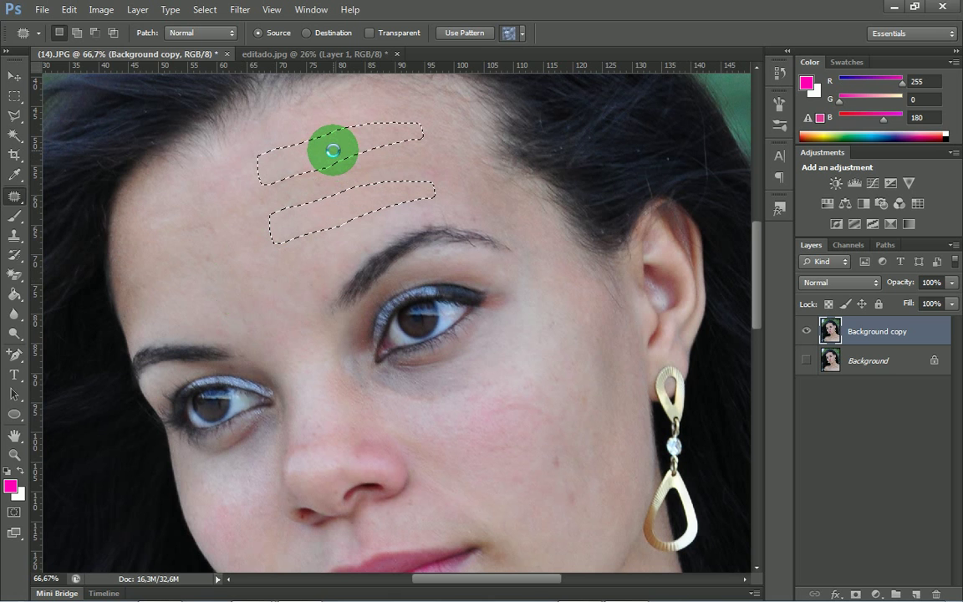
left_click_drag(333, 151, 334, 152)
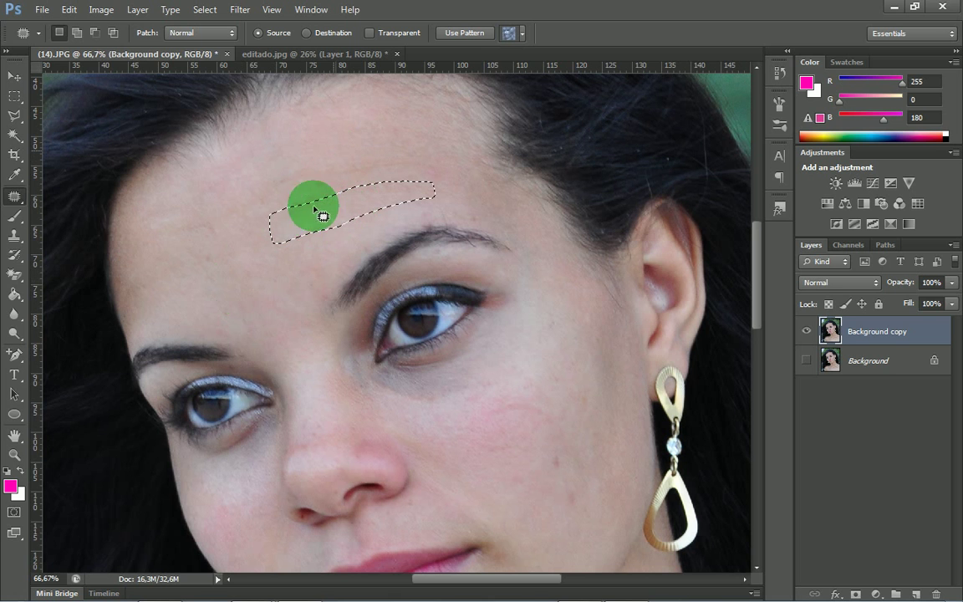
left_click(278, 249)
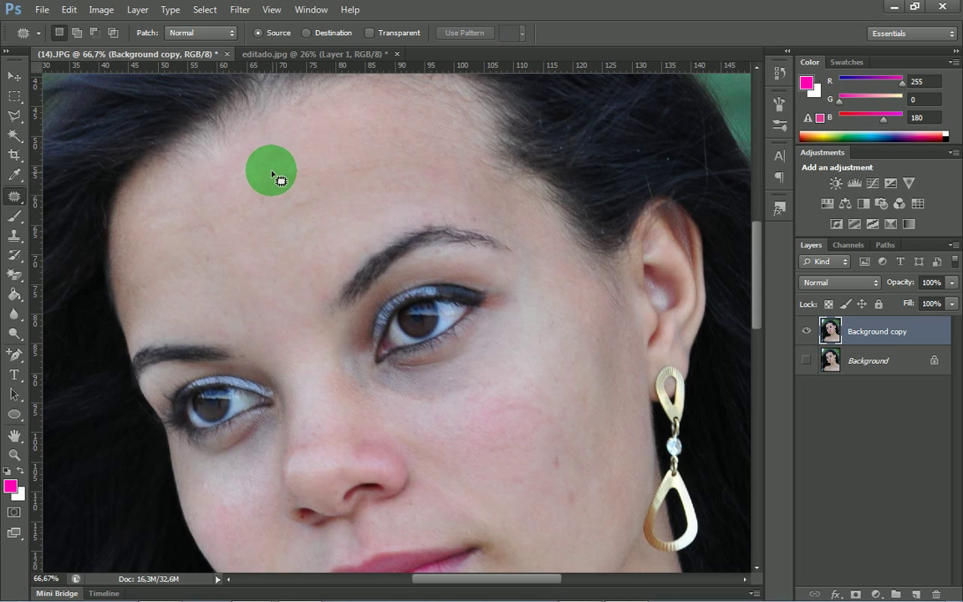
Patch the upper forehead crease with smooth skin from just below the hairline, then clear the selection
left_click_drag(271, 191, 409, 179)
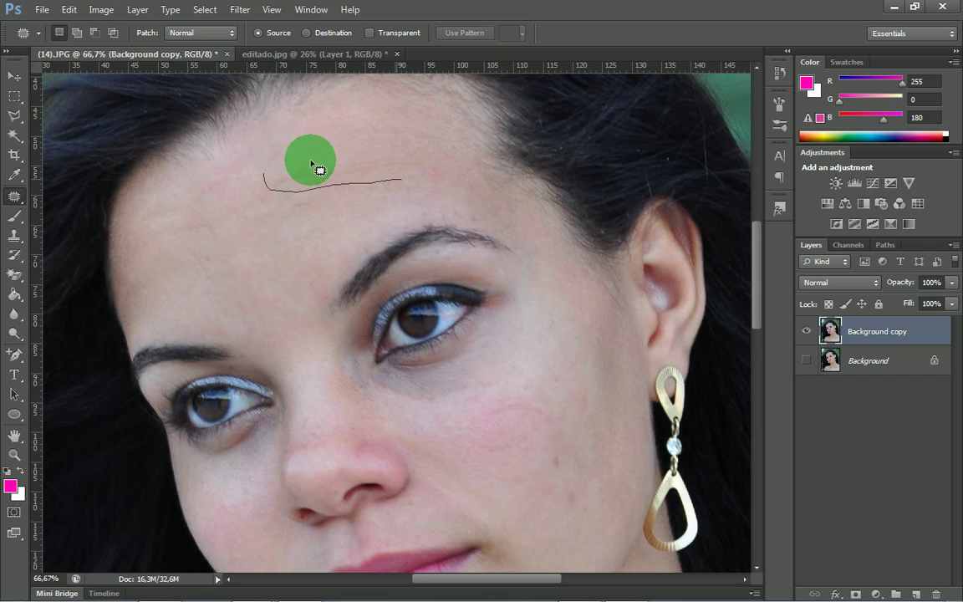
left_click_drag(309, 170, 307, 168)
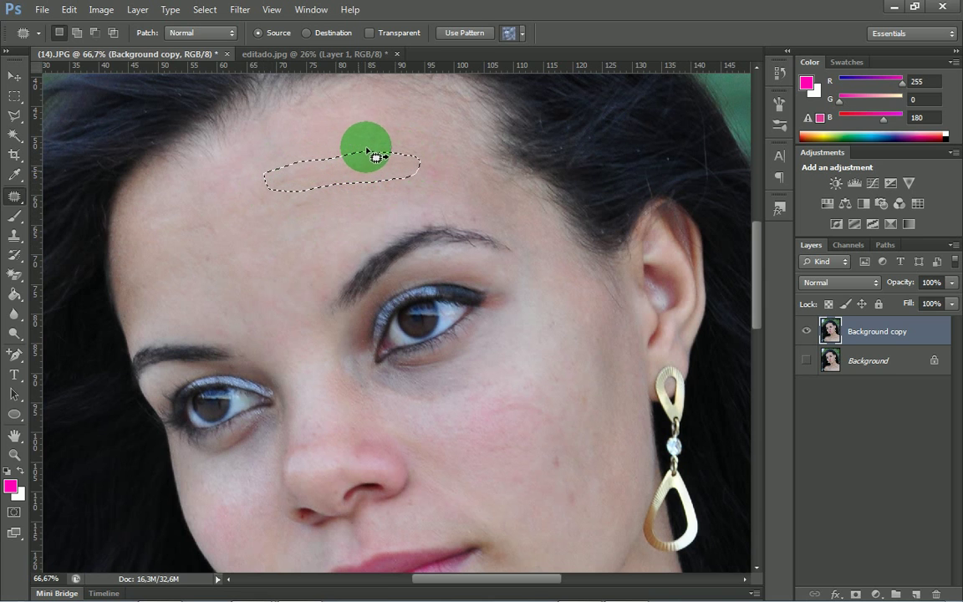
left_click_drag(367, 140, 364, 140)
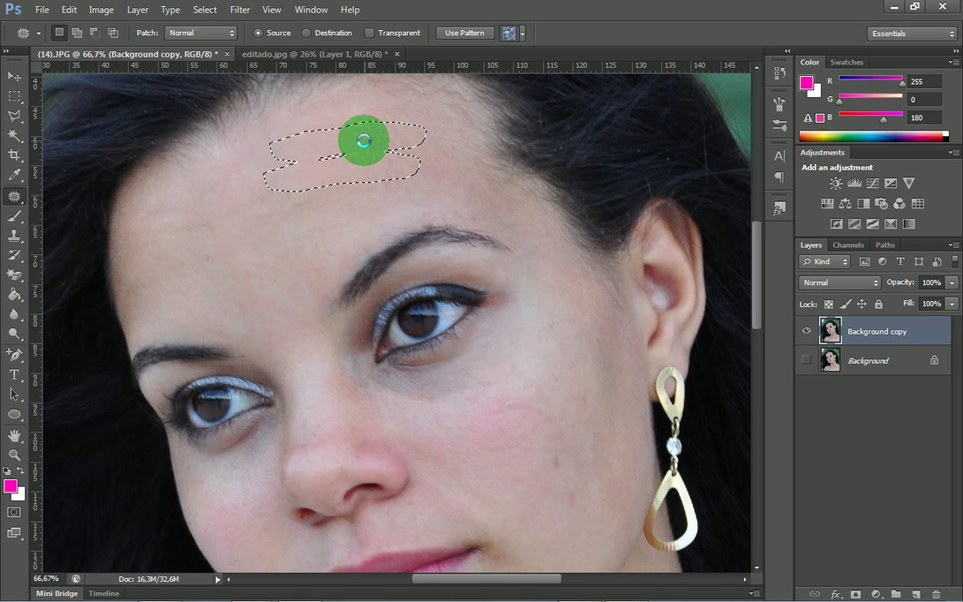
left_click_drag(363, 140, 364, 141)
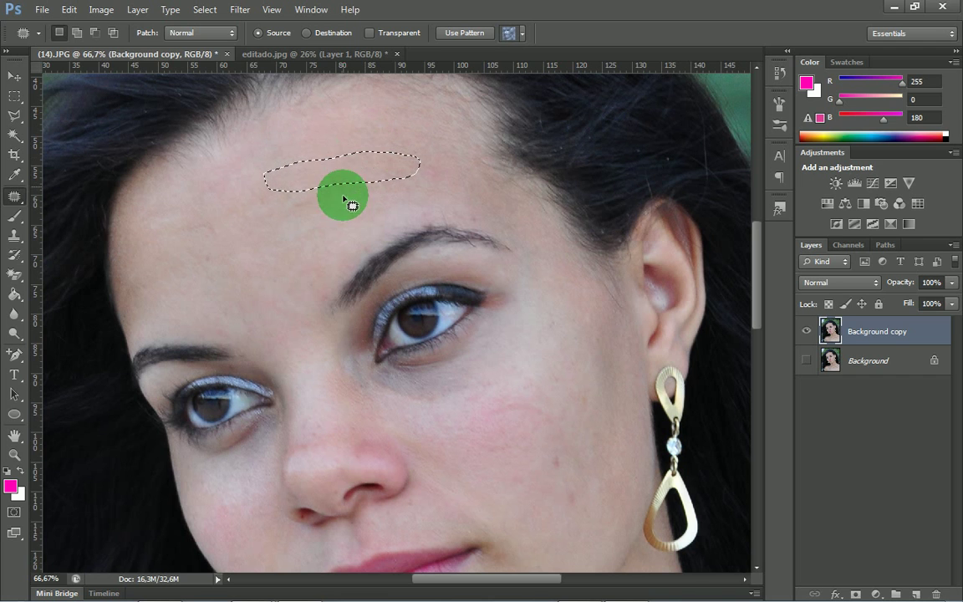
key("ctrl+d")
Patch the small remaining marks in the middle of the forehead with nearby clean skin
mouse_move(285, 196)
left_mouse_down()
mouse_move(291, 209)
mouse_move(331, 204)
mouse_move(318, 207)
left_mouse_up()
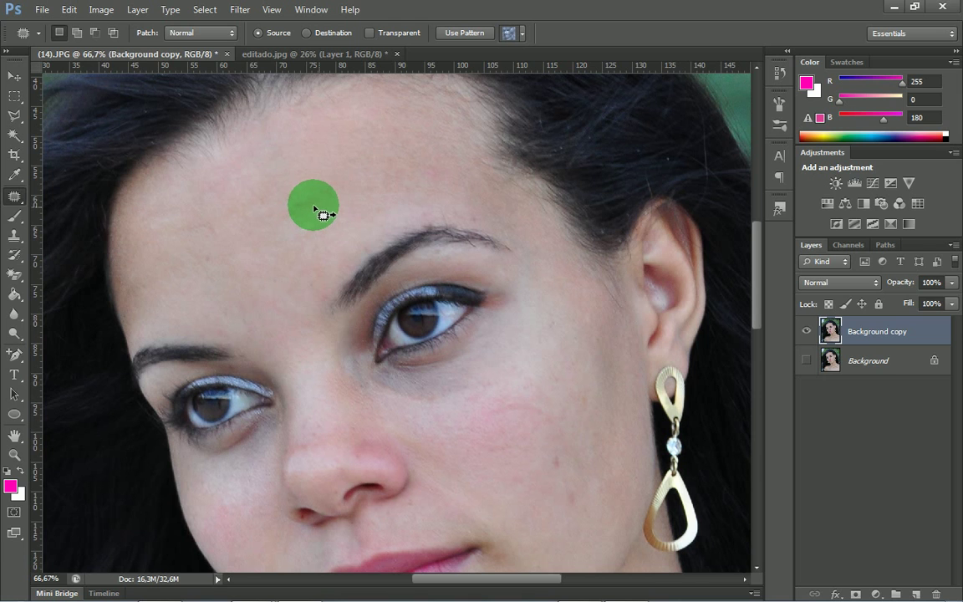
mouse_move(315, 212)
left_mouse_down()
mouse_move(312, 186)
mouse_move(263, 174)
left_mouse_up()
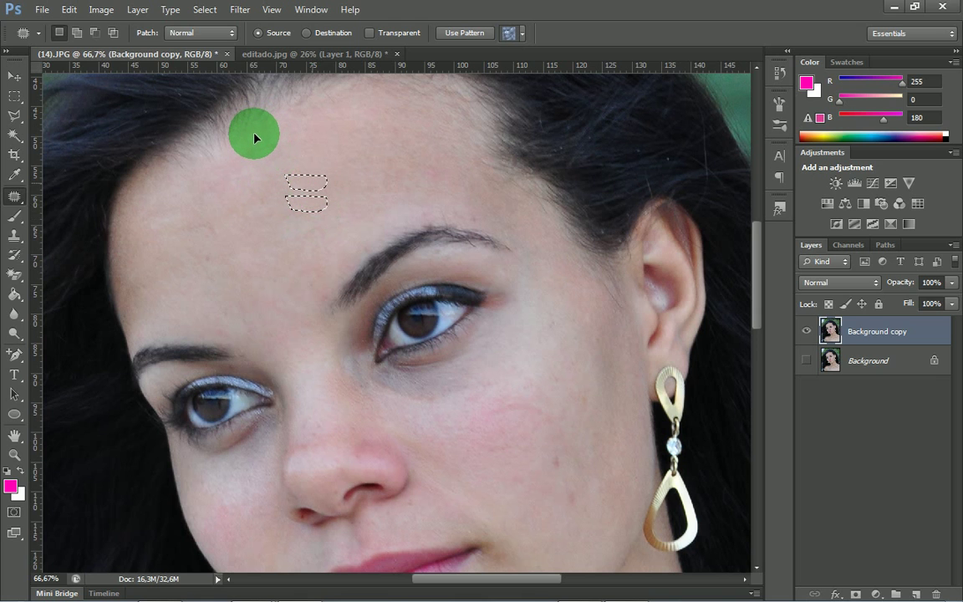
mouse_move(286, 148)
left_mouse_down()
mouse_move(262, 164)
mouse_move(254, 141)
mouse_move(276, 133)
mouse_move(293, 182)
mouse_move(285, 190)
mouse_move(255, 144)
mouse_move(275, 170)
mouse_move(275, 161)
mouse_move(308, 160)
left_mouse_up()
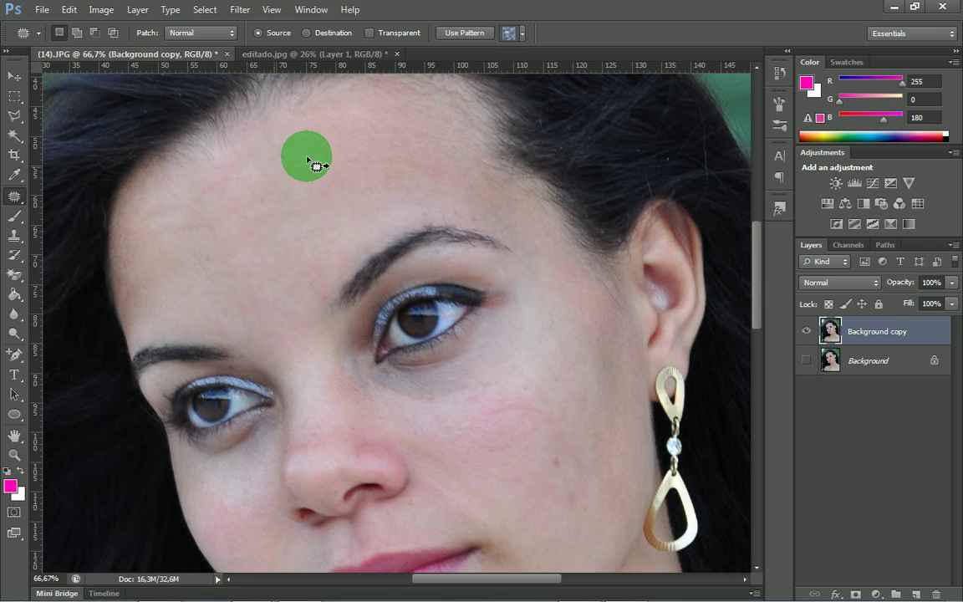
left_click_drag(307, 160, 308, 159)
Outline the curved crease on the cheek beside the earring and patch it with the smoother skin above it
mouse_move(495, 426)
left_mouse_down()
mouse_move(468, 399)
mouse_move(474, 417)
mouse_move(488, 421)
mouse_move(482, 407)
mouse_move(495, 421)
mouse_move(531, 417)
mouse_move(567, 450)
mouse_move(577, 436)
mouse_move(571, 423)
mouse_move(552, 398)
mouse_move(507, 395)
left_mouse_up()
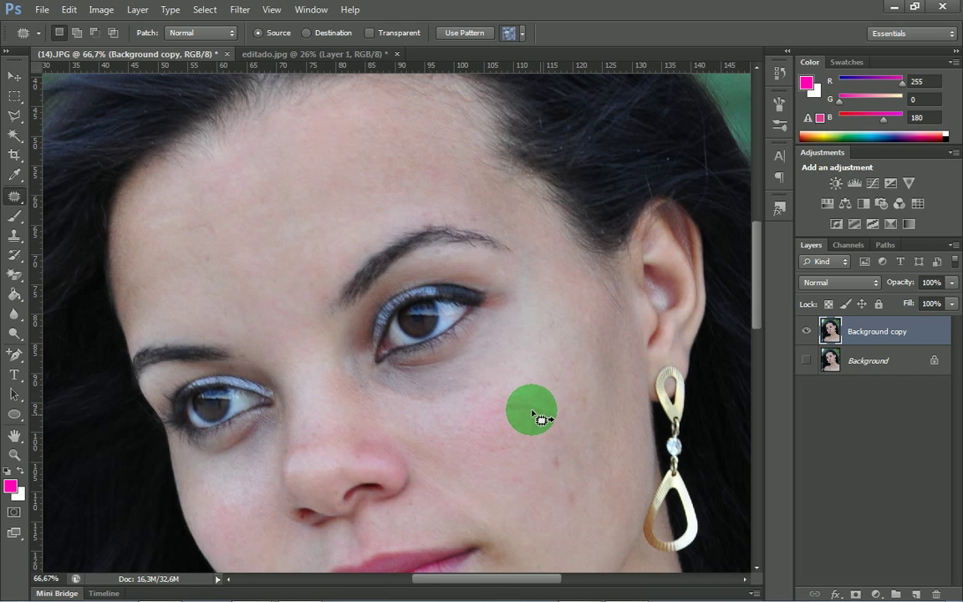
left_click_drag(536, 413, 538, 414)
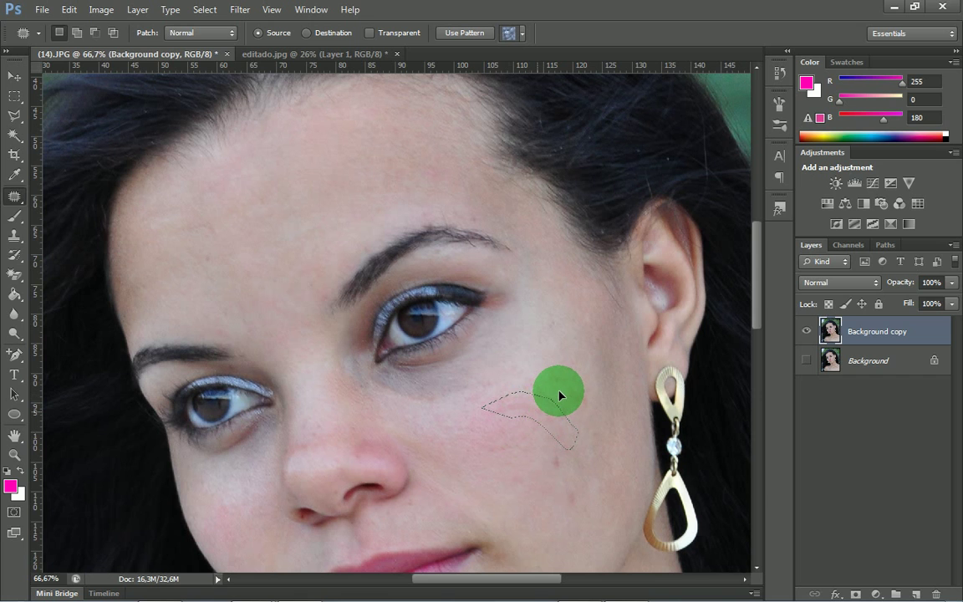
left_click_drag(560, 396, 560, 396)
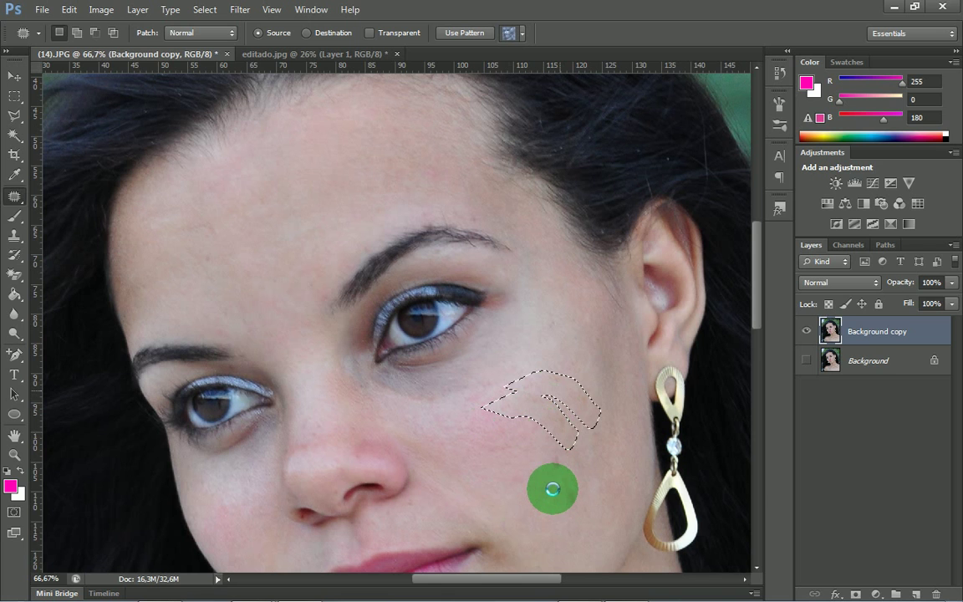
left_click_drag(552, 489, 547, 458)
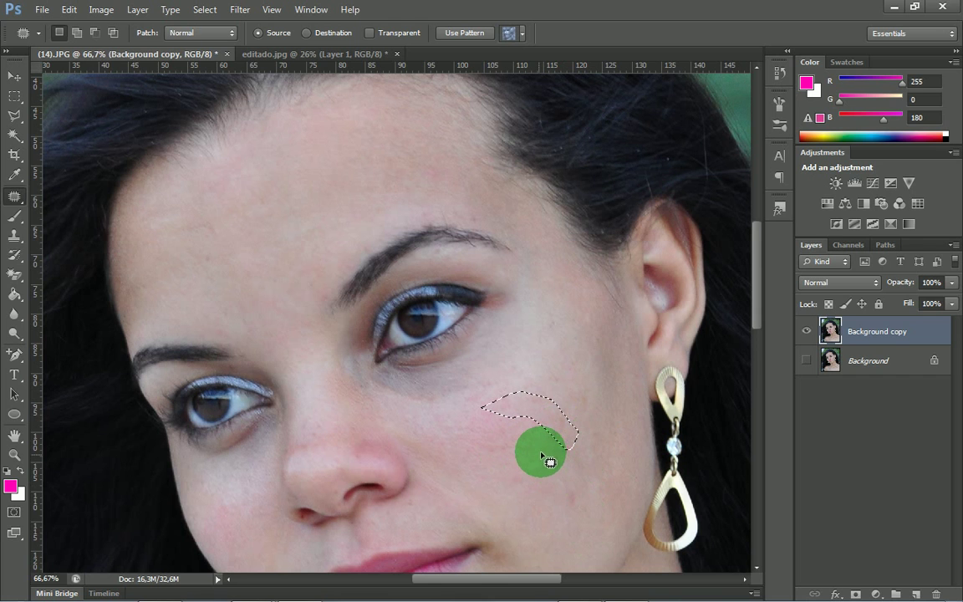
Patch the small dark blemishes on the lower cheek with adjacent clean skin and dismiss the empty-selection warning
left_click(559, 474)
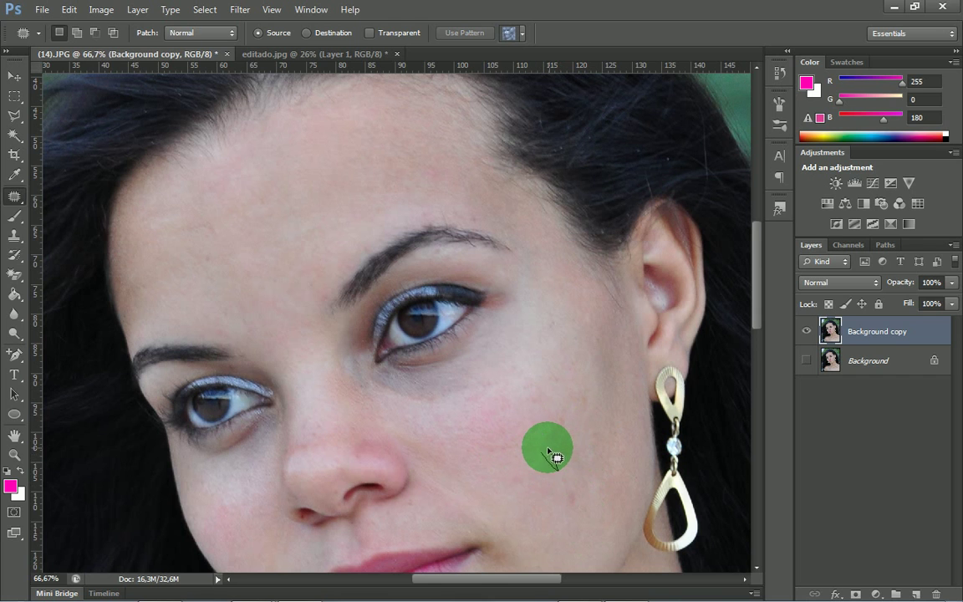
mouse_move(539, 451)
left_mouse_down()
mouse_move(566, 453)
mouse_move(566, 477)
mouse_move(542, 472)
mouse_move(557, 462)
mouse_move(539, 463)
mouse_move(524, 482)
mouse_move(578, 508)
mouse_move(607, 493)
mouse_move(581, 487)
mouse_move(568, 510)
mouse_move(560, 497)
mouse_move(567, 483)
mouse_move(583, 487)
mouse_move(545, 511)
mouse_move(586, 487)
mouse_move(577, 533)
mouse_move(588, 569)
mouse_move(575, 503)
mouse_move(589, 486)
mouse_move(588, 505)
mouse_move(573, 518)
mouse_move(557, 501)
mouse_move(567, 485)
mouse_move(576, 512)
left_mouse_up()
key("ctrl+d")
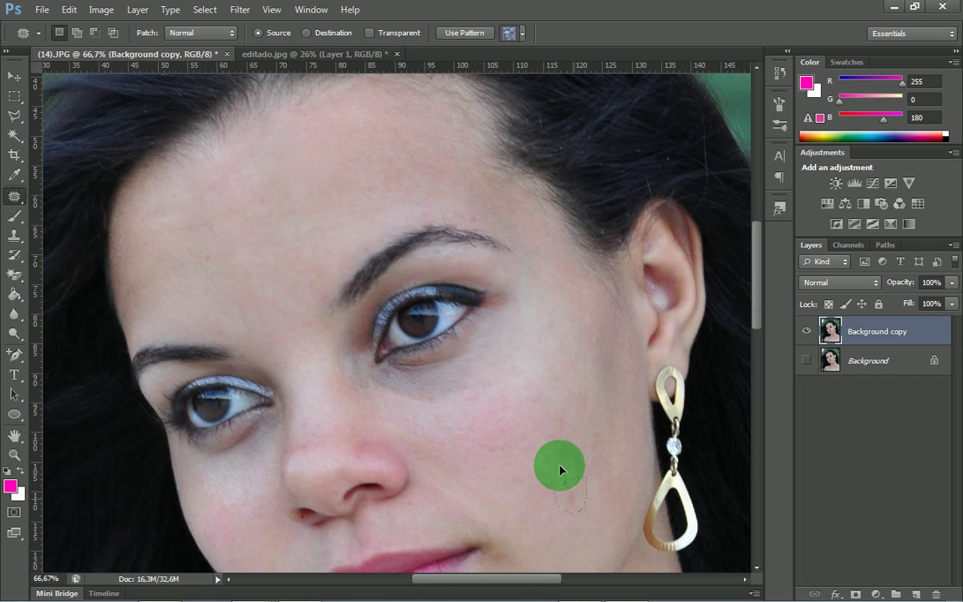
mouse_move(560, 470)
left_mouse_down()
mouse_move(561, 483)
mouse_move(466, 482)
mouse_move(461, 466)
mouse_move(463, 449)
mouse_move(570, 439)
mouse_move(623, 525)
mouse_move(599, 498)
left_mouse_up()
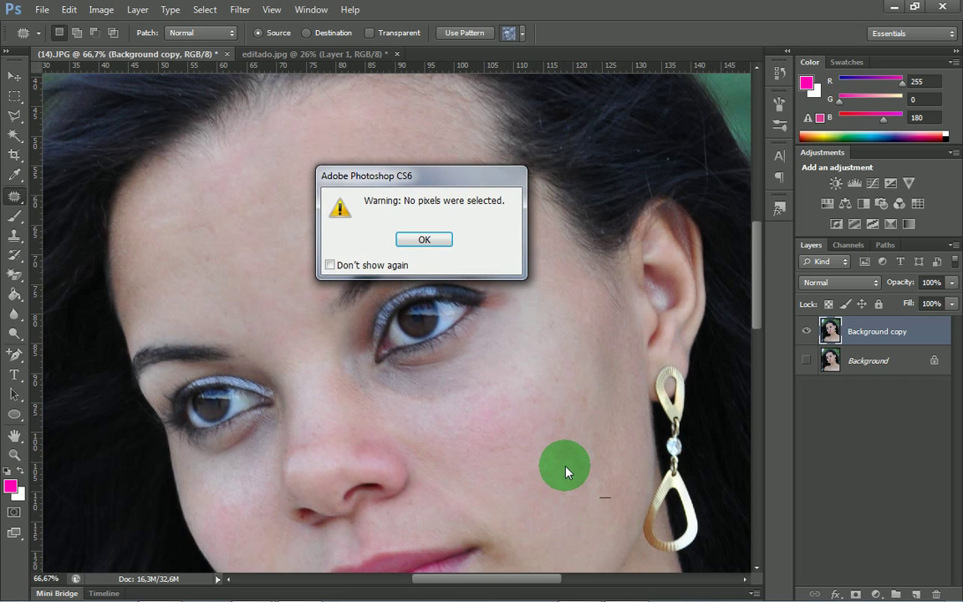
key("Return")
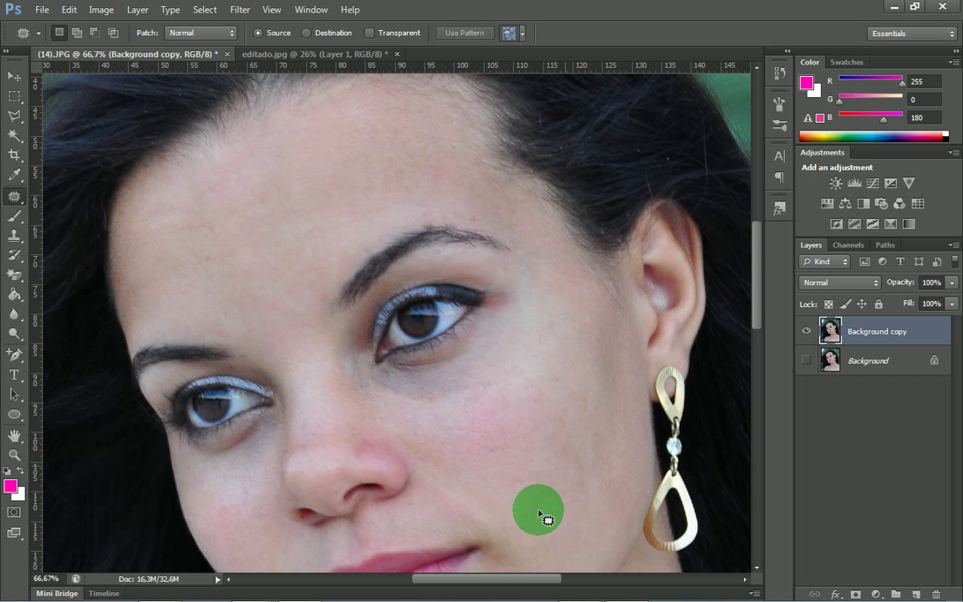
Outline the curved crease across the neck below the chin and patch it with clean skin from below
left_click_drag(590, 542, 576, 290)
left_click_drag(545, 370, 551, 320)
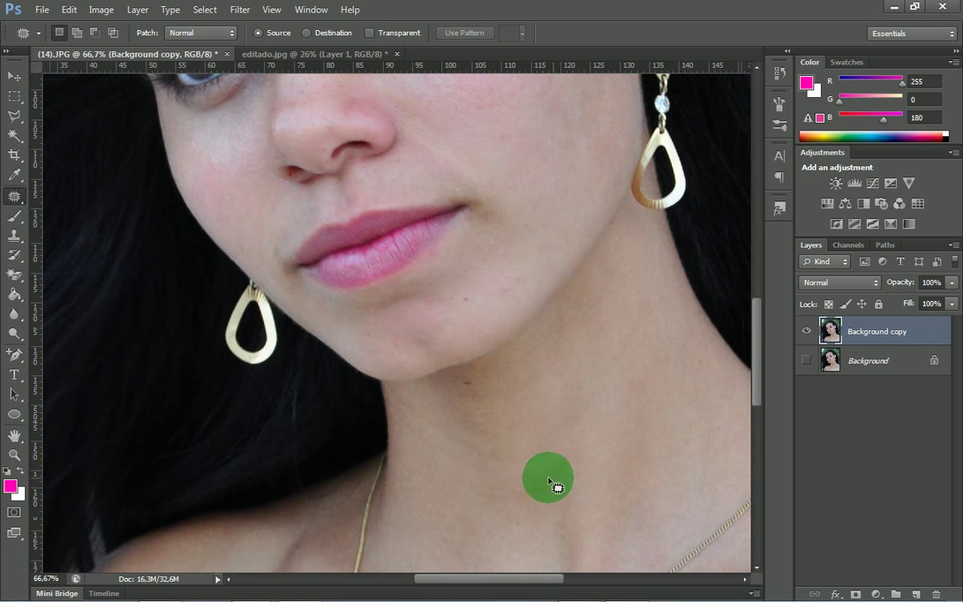
mouse_move(414, 407)
left_mouse_down()
mouse_move(423, 428)
mouse_move(499, 477)
mouse_move(524, 478)
mouse_move(548, 441)
mouse_move(481, 448)
mouse_move(419, 421)
left_mouse_up()
left_click_drag(518, 454, 520, 458)
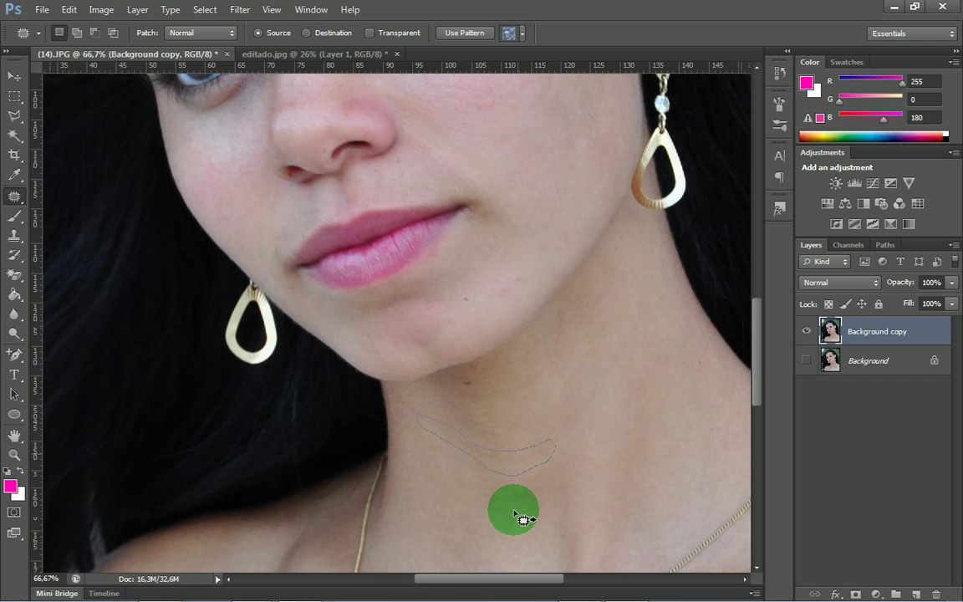
left_click_drag(515, 513, 508, 504)
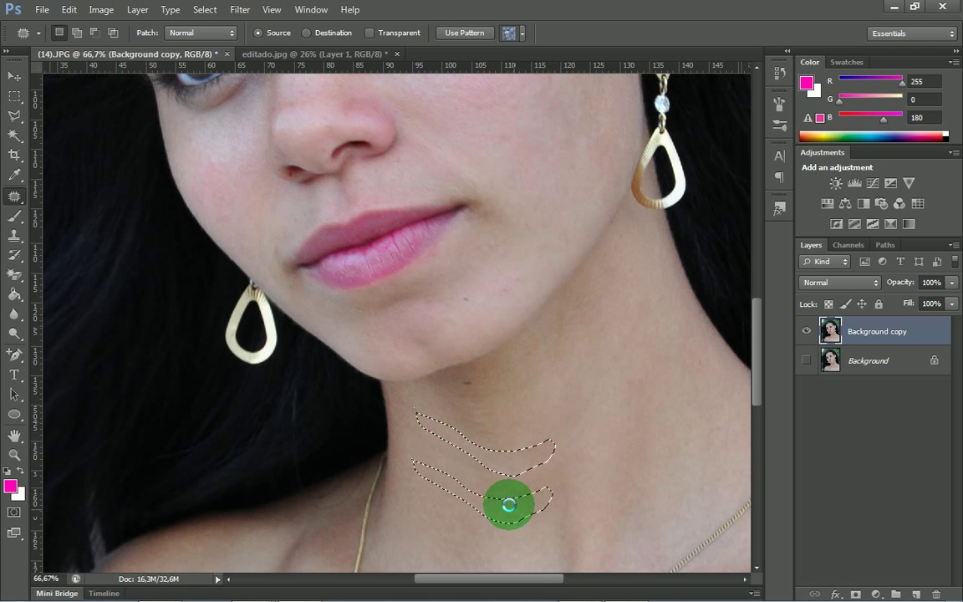
Outline the remaining crease areas across the neck below the chin, patch them with smoother skin from below and clear the selection
left_click(415, 456)
mouse_move(415, 456)
left_mouse_down()
mouse_move(422, 436)
mouse_move(440, 466)
mouse_move(470, 478)
mouse_move(517, 488)
mouse_move(545, 481)
mouse_move(428, 443)
mouse_move(443, 490)
mouse_move(519, 478)
left_mouse_up()
left_click(524, 490)
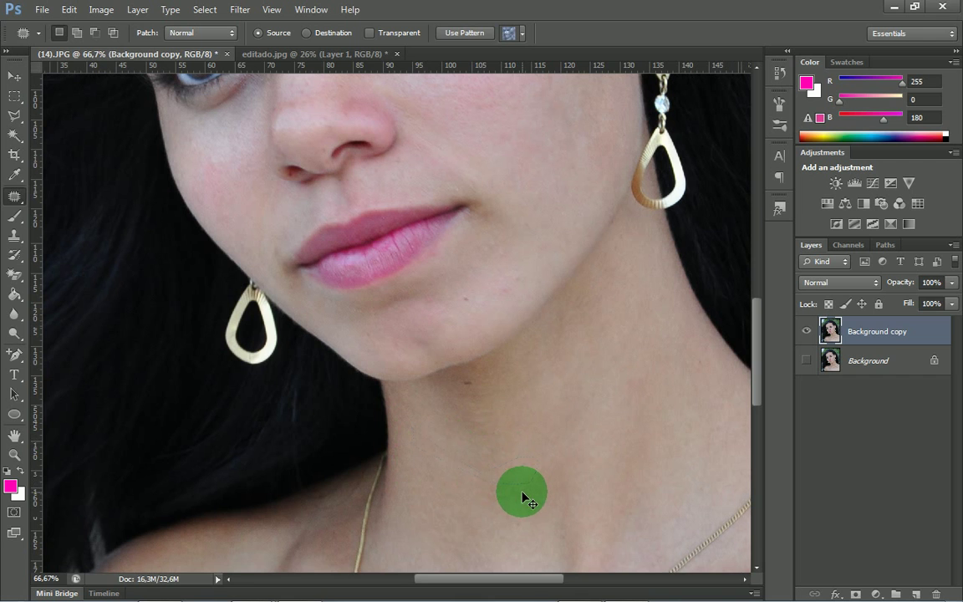
mouse_move(419, 426)
left_mouse_down()
mouse_move(412, 454)
mouse_move(435, 471)
mouse_move(534, 486)
mouse_move(539, 458)
mouse_move(418, 429)
left_mouse_up()
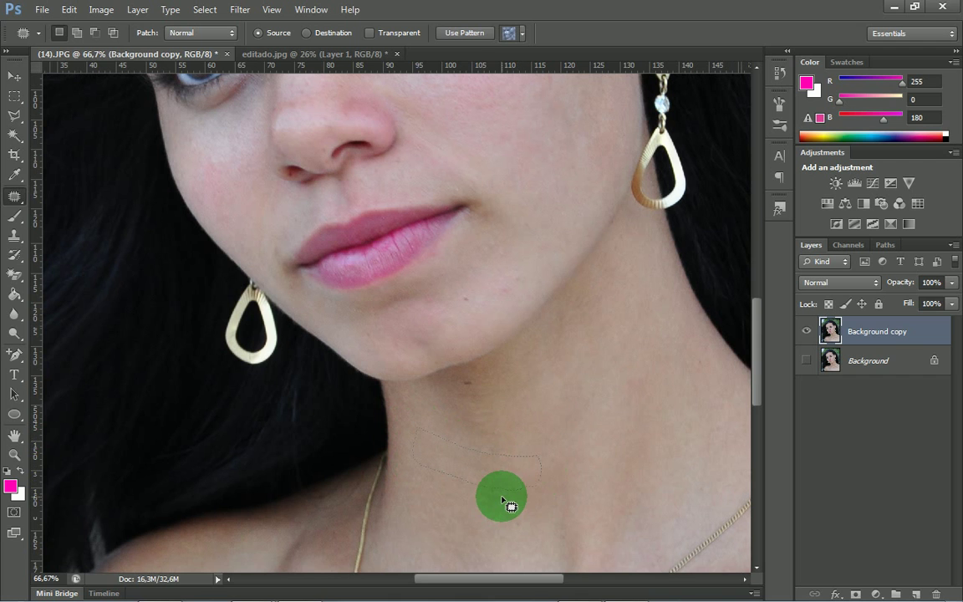
left_click_drag(504, 473, 499, 517)
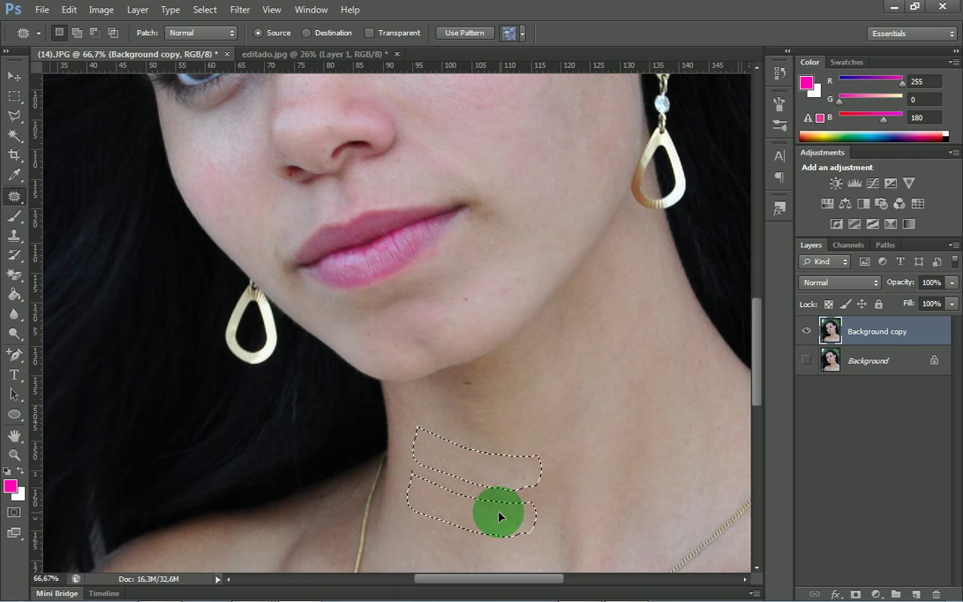
left_click(586, 417)
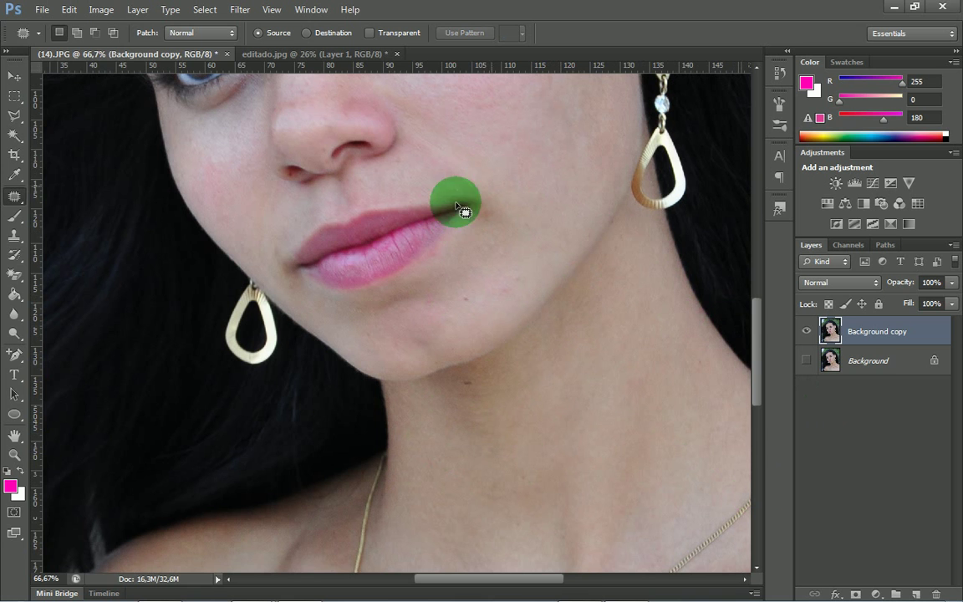
Compare the retouched cheeks and forehead with the original by toggling the Background copy layer's visibility, leaving only Background copy shown
left_click_drag(479, 182, 515, 392)
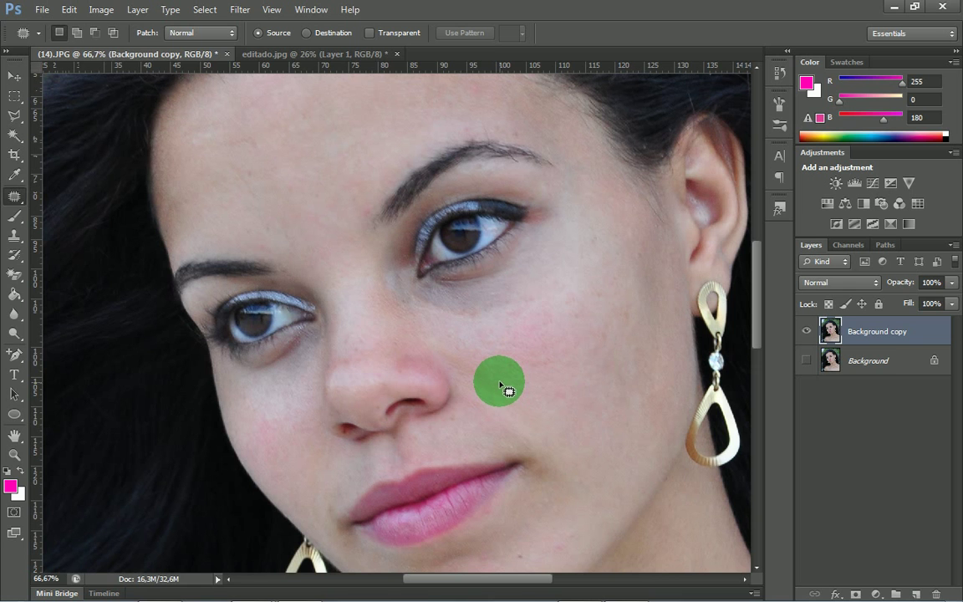
left_click_drag(332, 215, 372, 197)
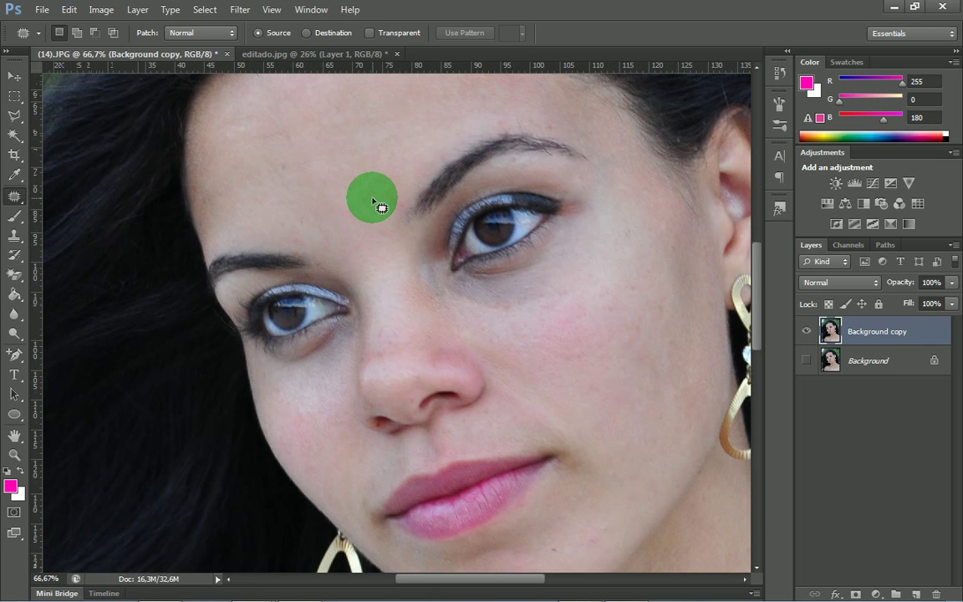
left_click_drag(595, 311, 553, 334)
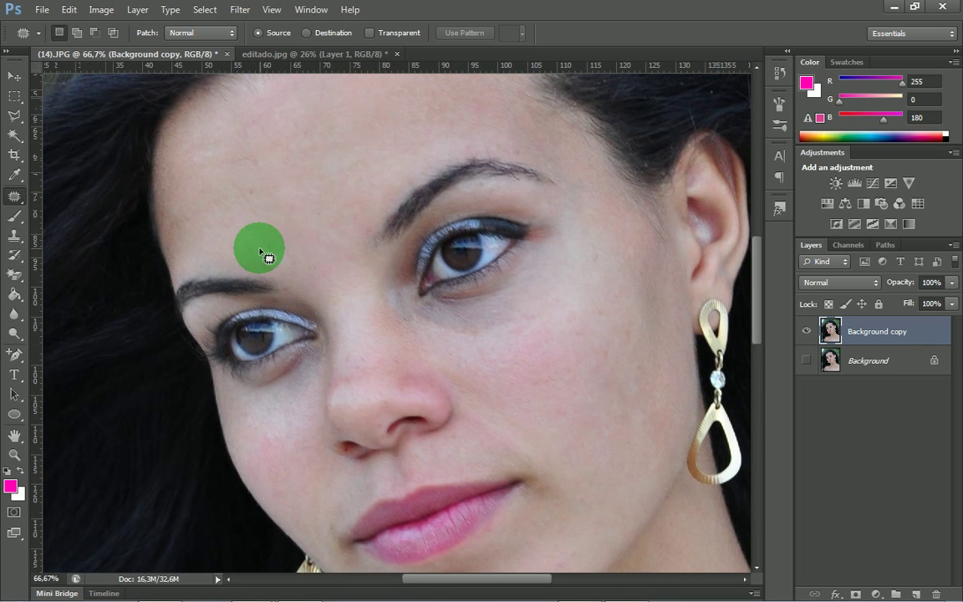
left_click_drag(359, 208, 290, 148)
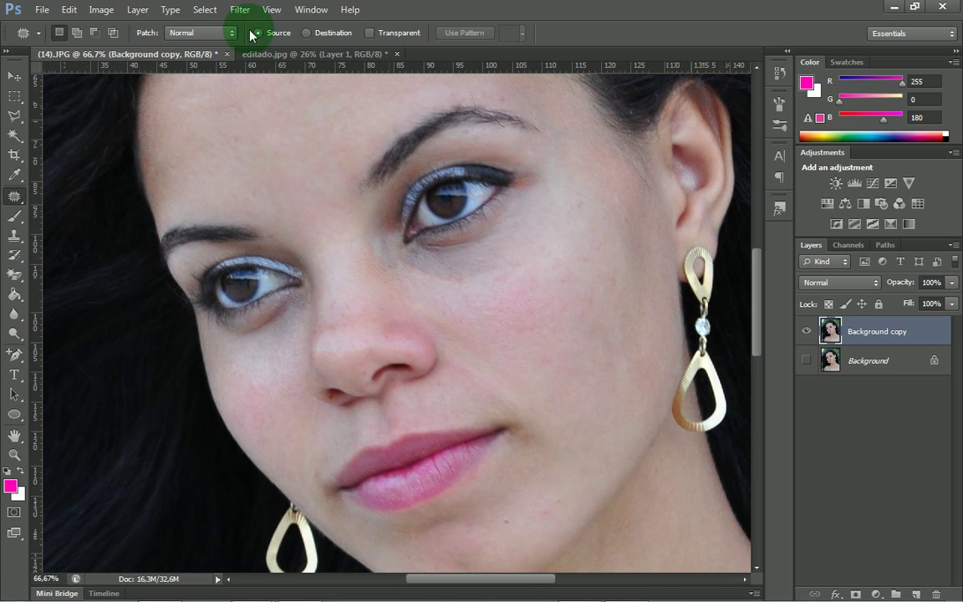
left_click(14, 76)
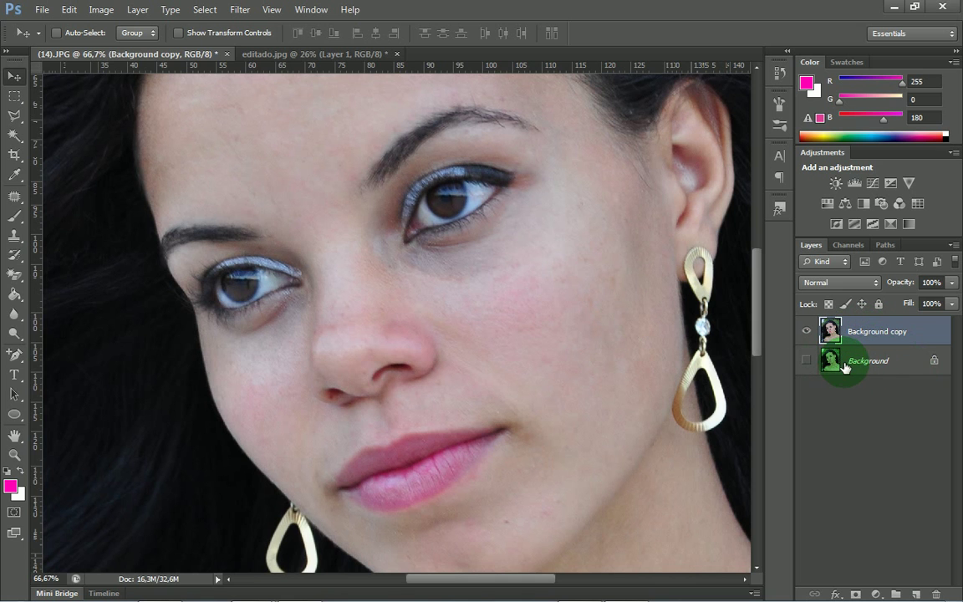
left_click(808, 334)
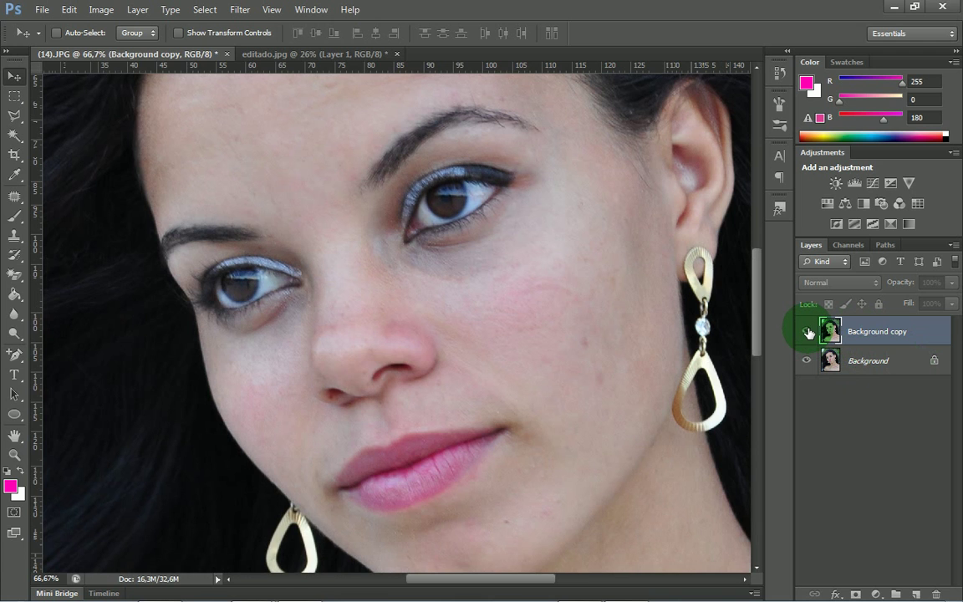
left_click(807, 333)
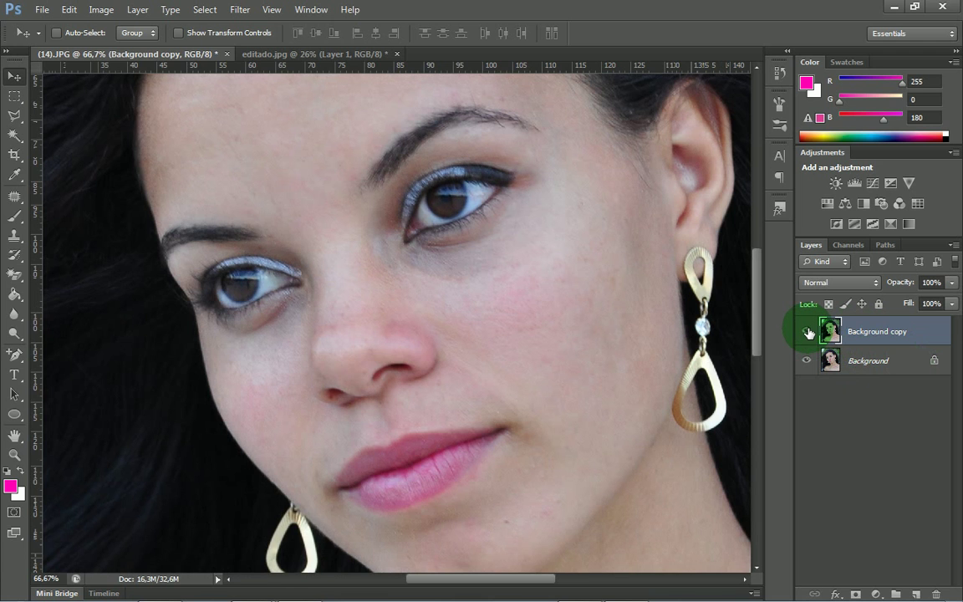
left_click(808, 333)
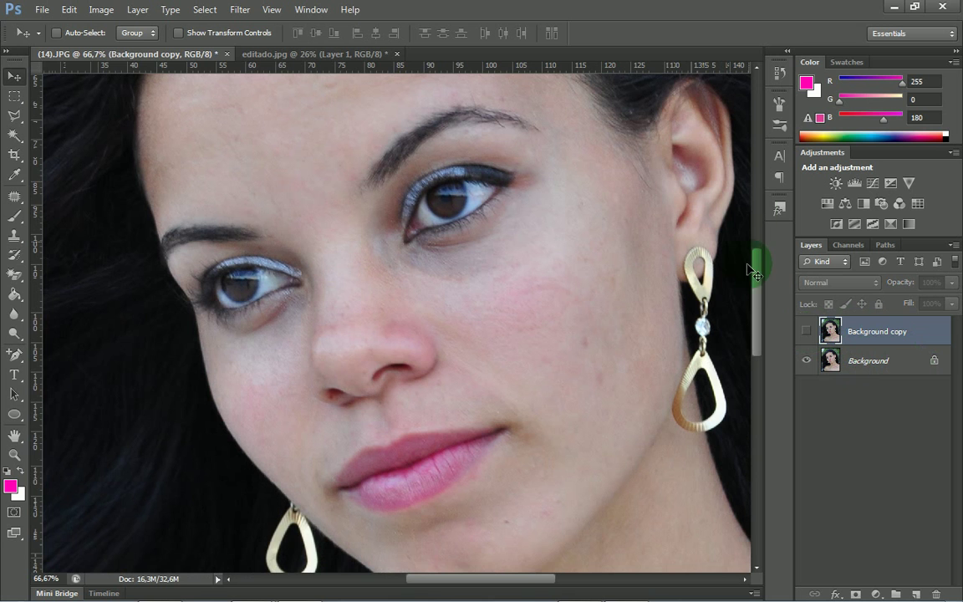
left_click_drag(756, 284, 757, 253)
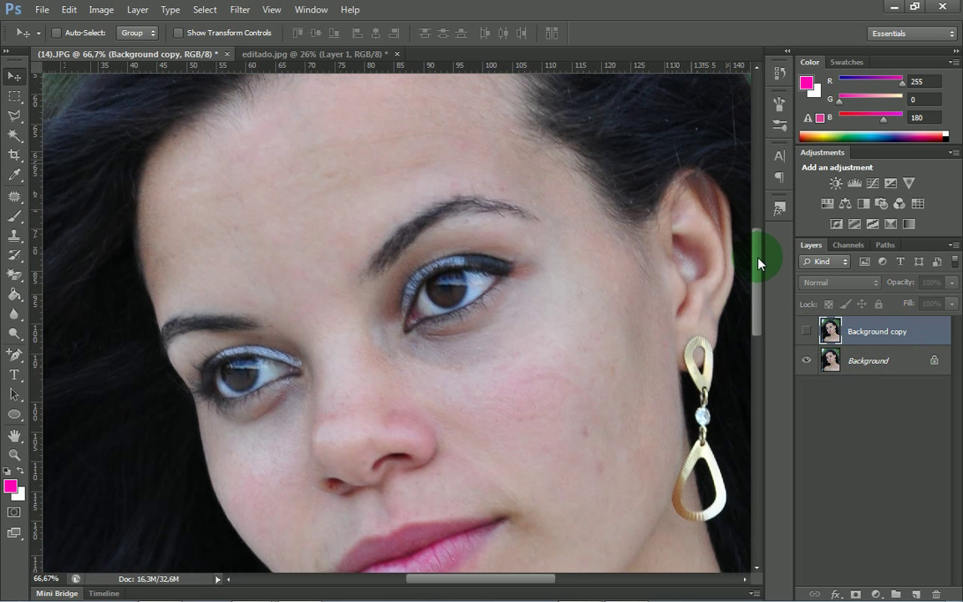
left_click(807, 332)
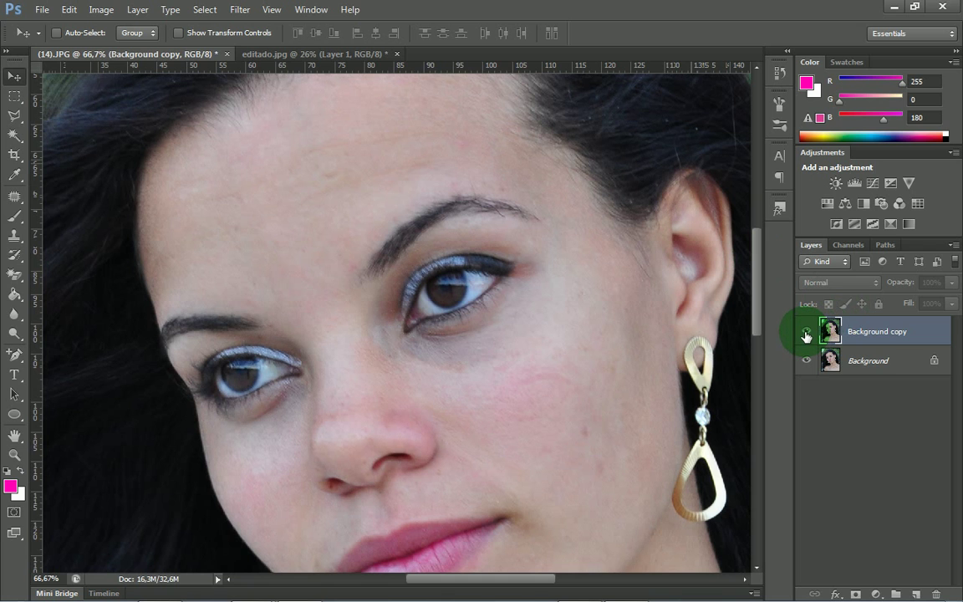
left_click(807, 333)
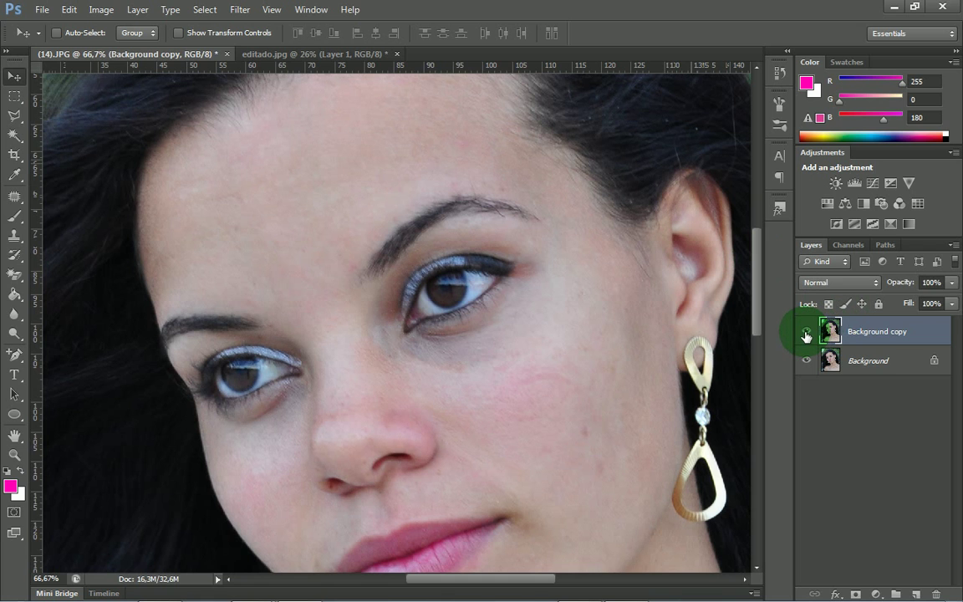
left_click(806, 334)
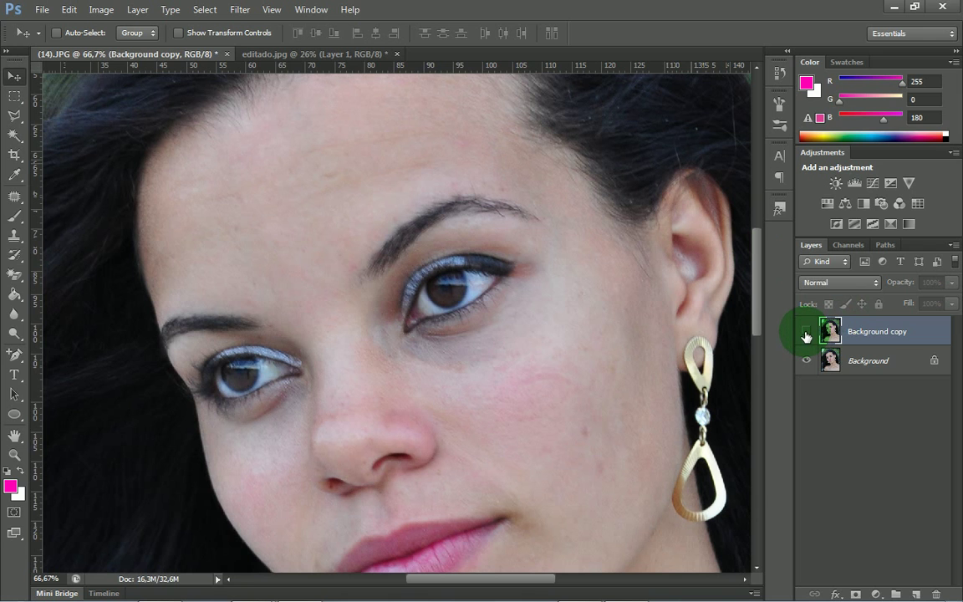
left_click(806, 334)
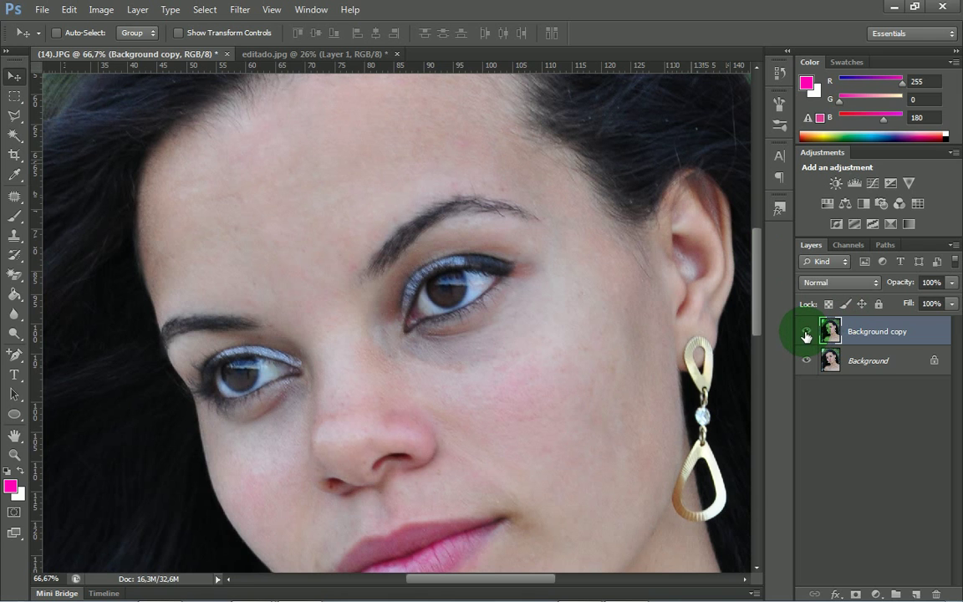
left_click(806, 334)
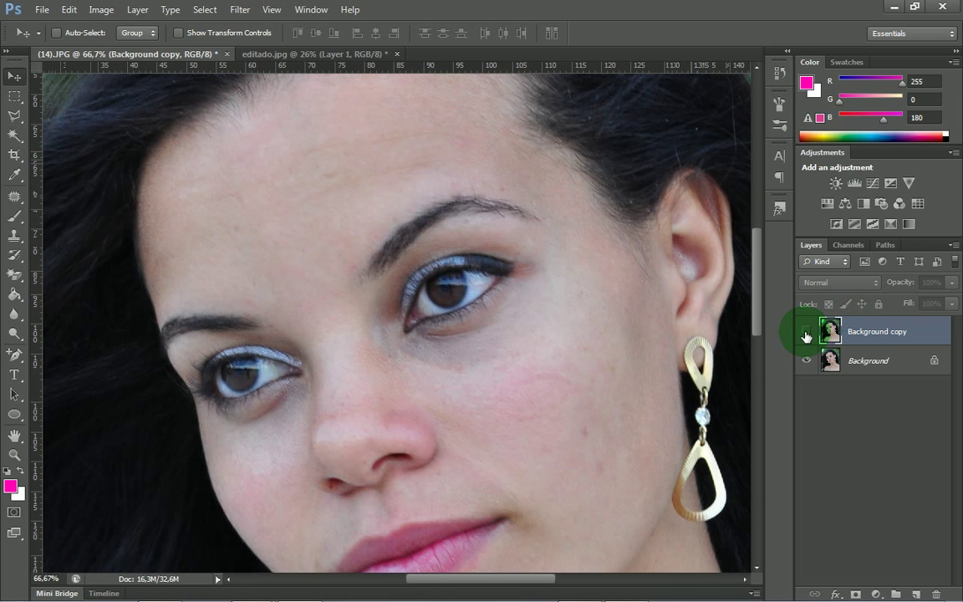
left_click(807, 334)
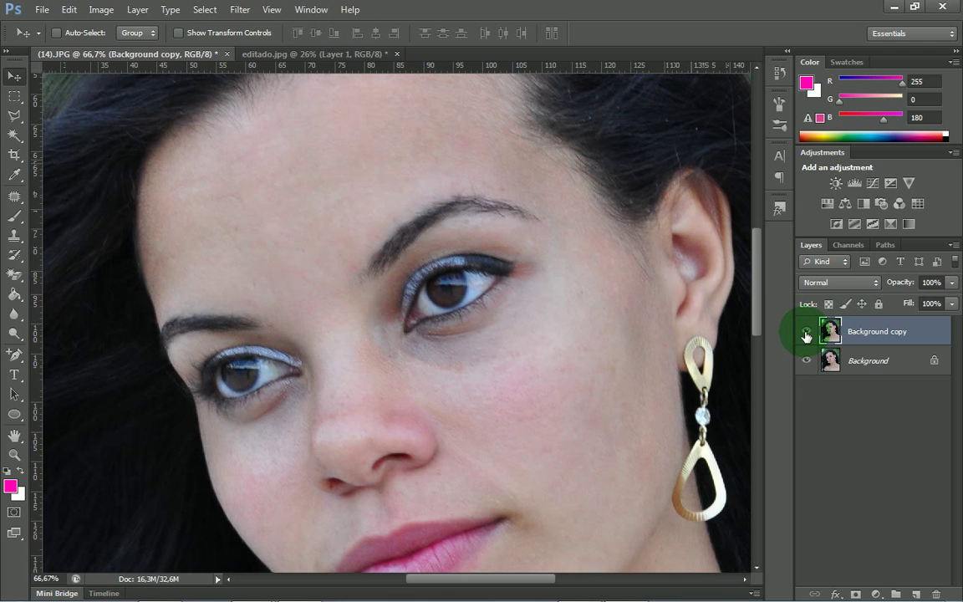
left_click(807, 360)
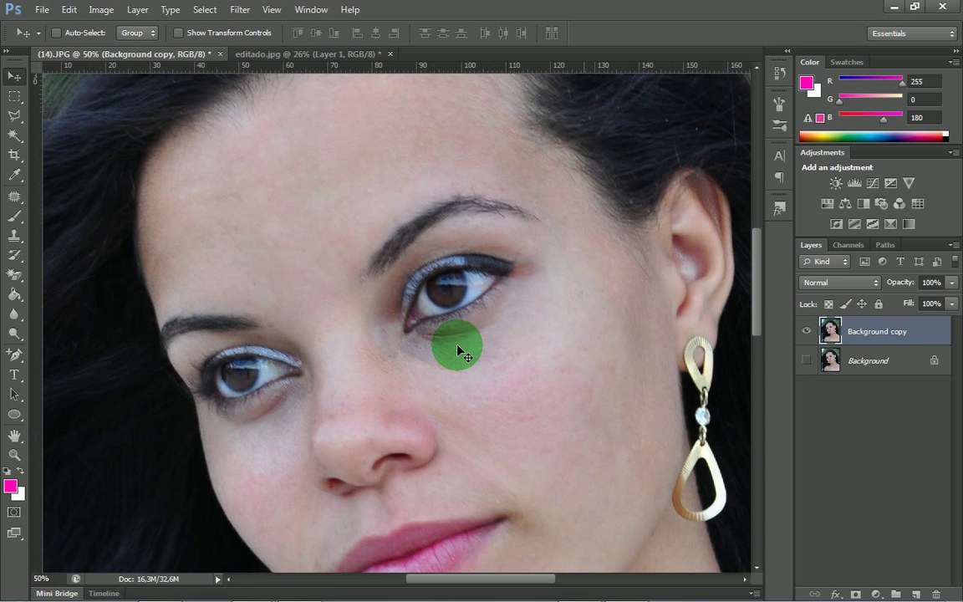
Outline the whole face with the Polygonal Lasso along the ear, jaw, chin and hairline, and copy that selection onto a new layer
key("ctrl+minus")
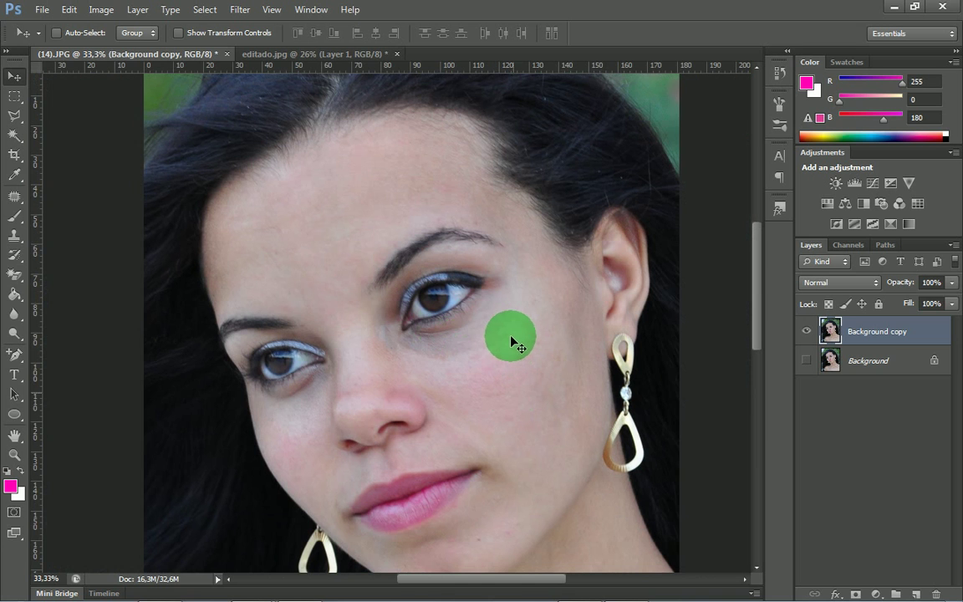
left_click_drag(458, 301, 389, 241)
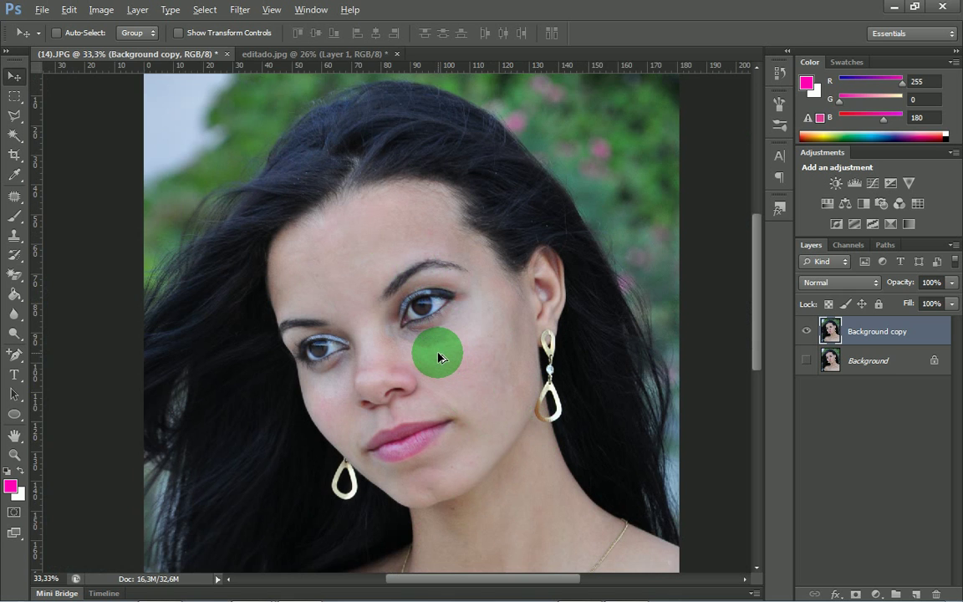
scroll(441, 358, "up", 1)
scroll(441, 357, "up", 1)
left_click_drag(457, 383, 459, 348)
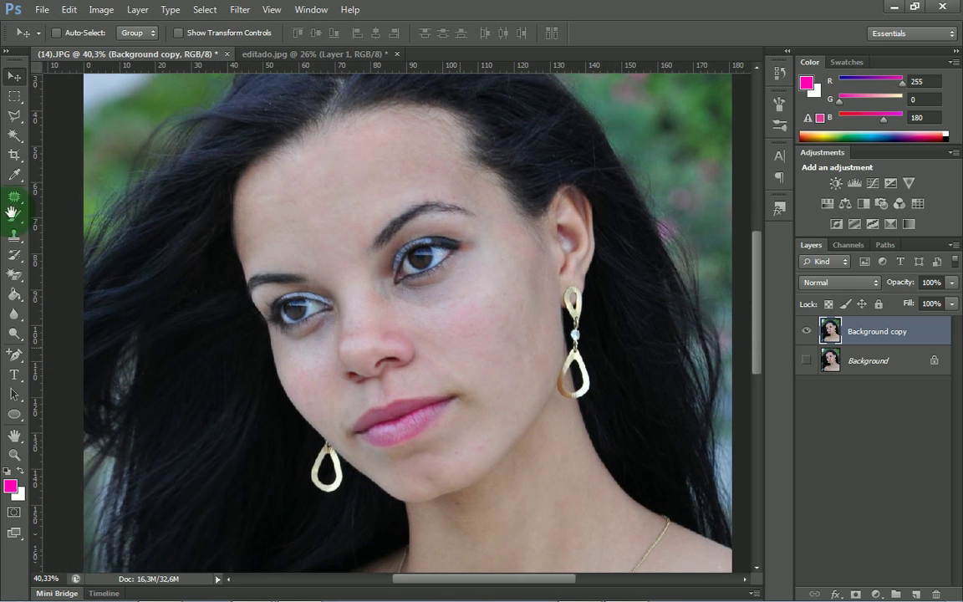
left_click(14, 116)
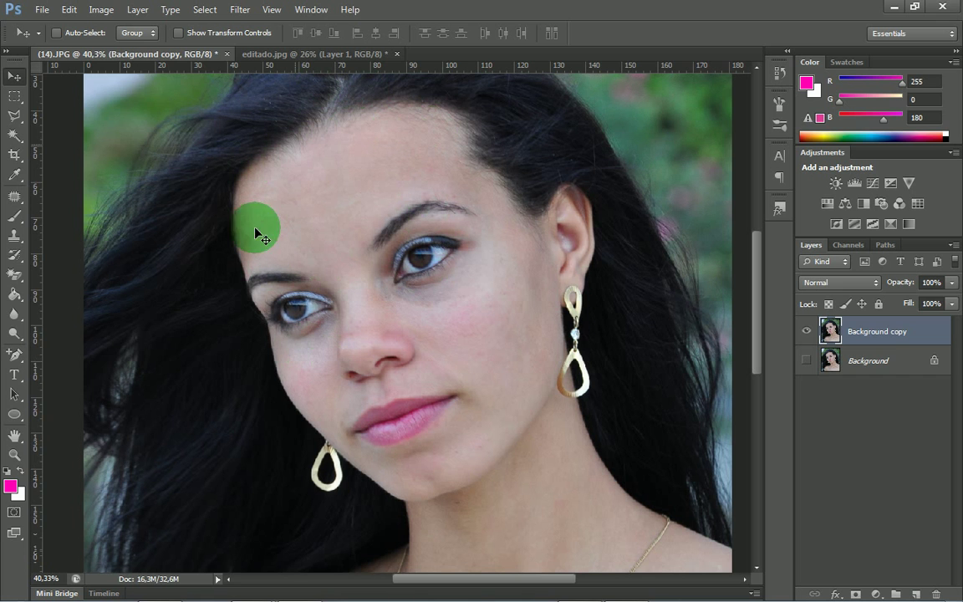
left_click(13, 117)
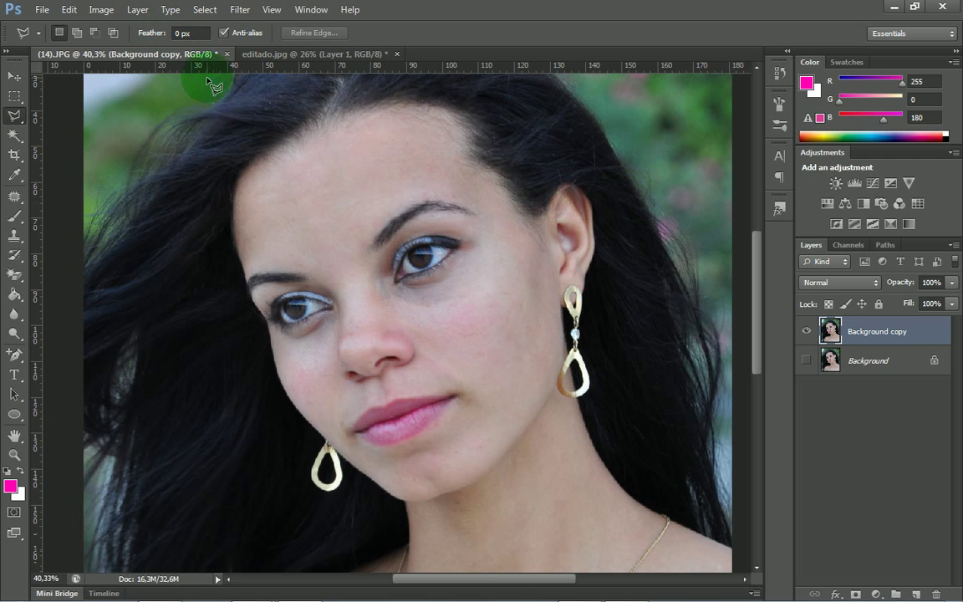
left_click(544, 220)
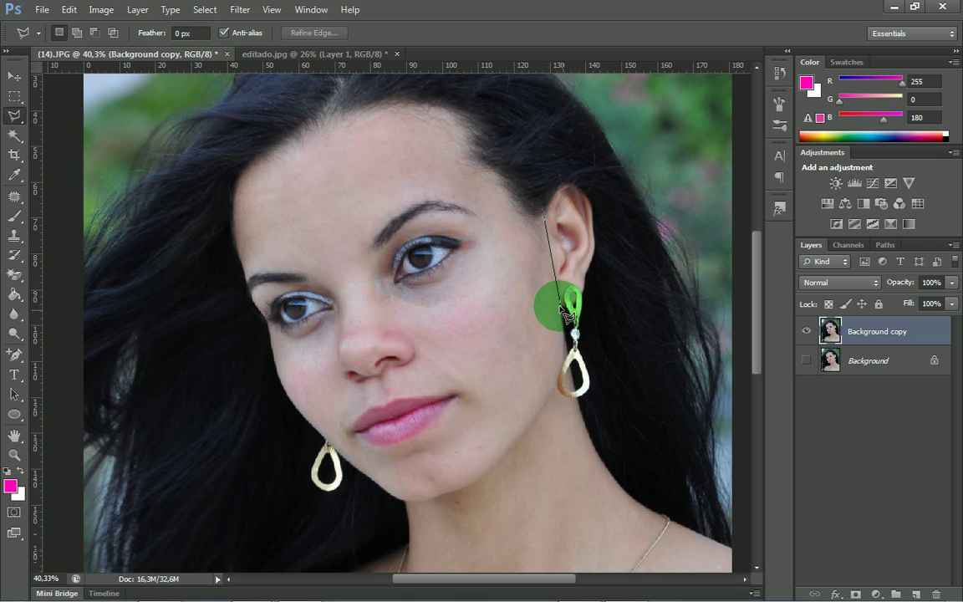
left_click(562, 304)
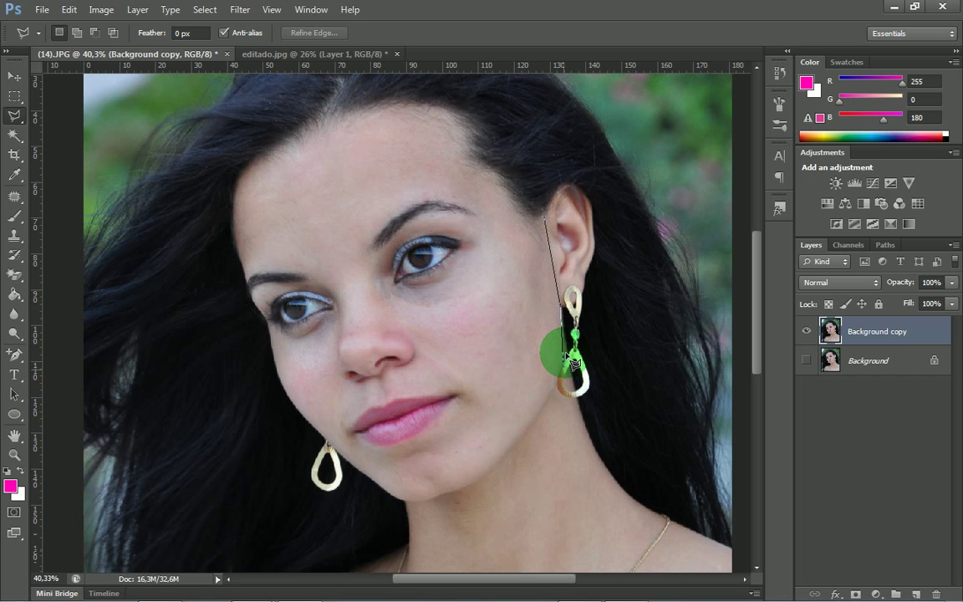
left_click(562, 353)
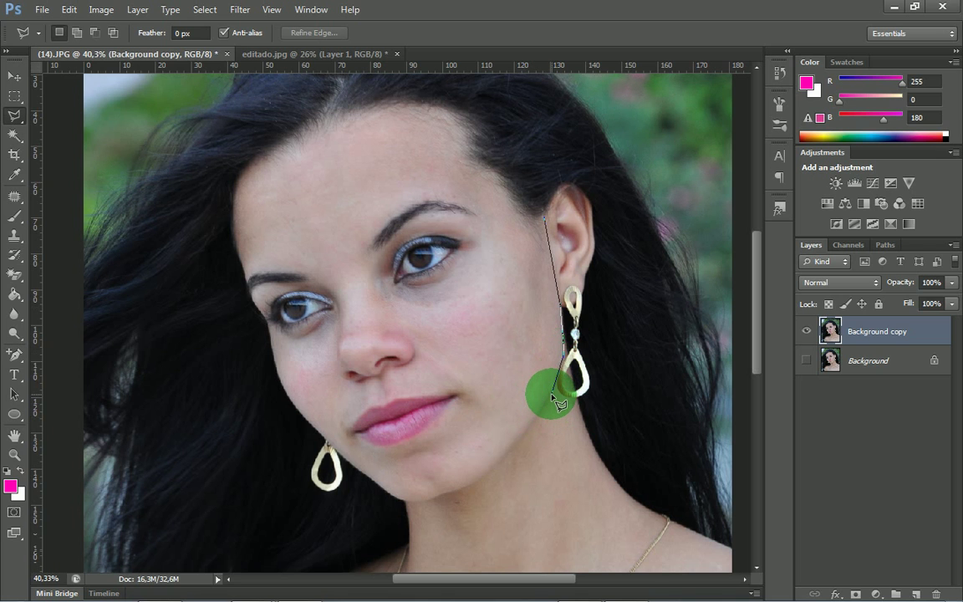
left_click(552, 394)
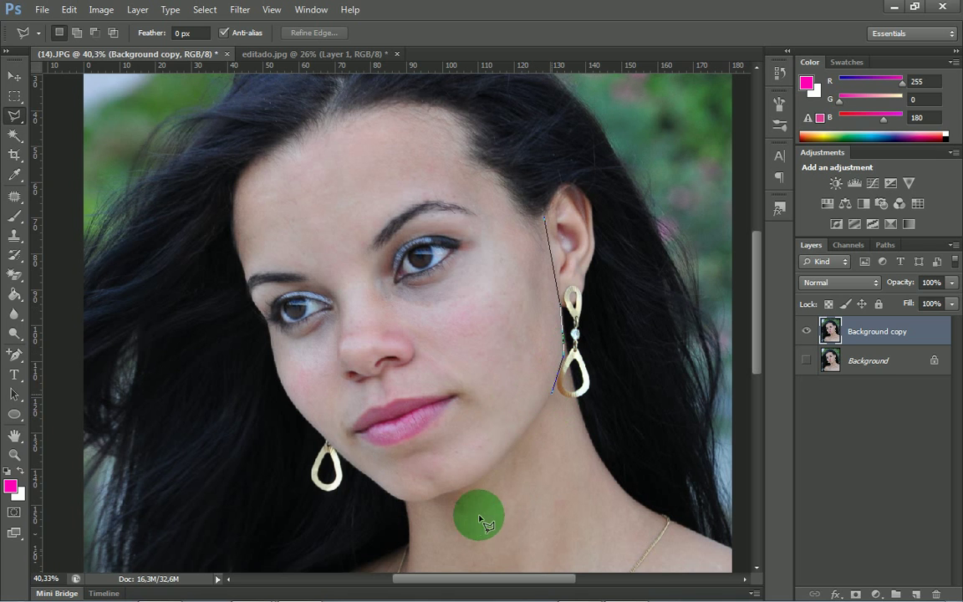
left_click(495, 469)
left_click(451, 500)
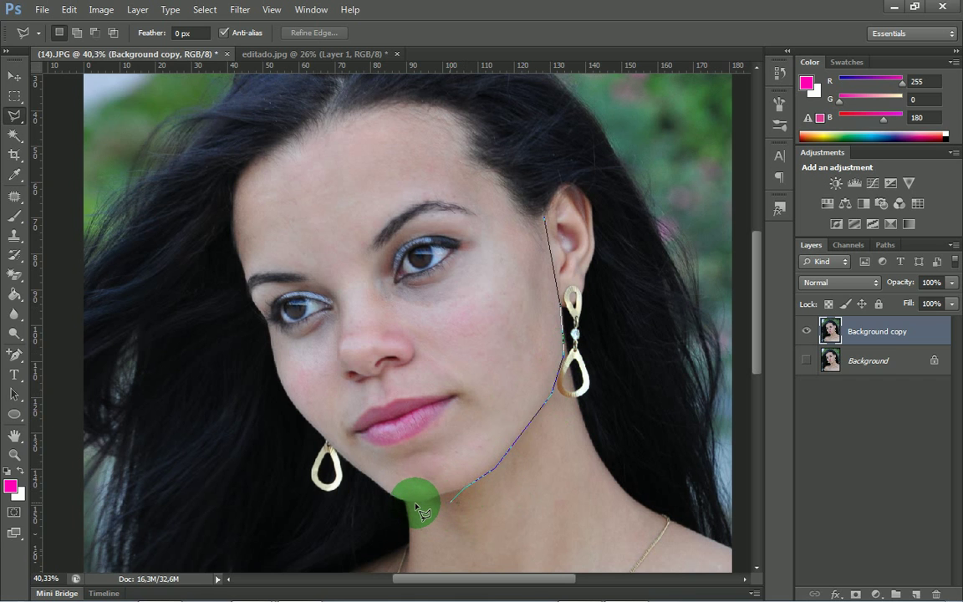
left_click(413, 506)
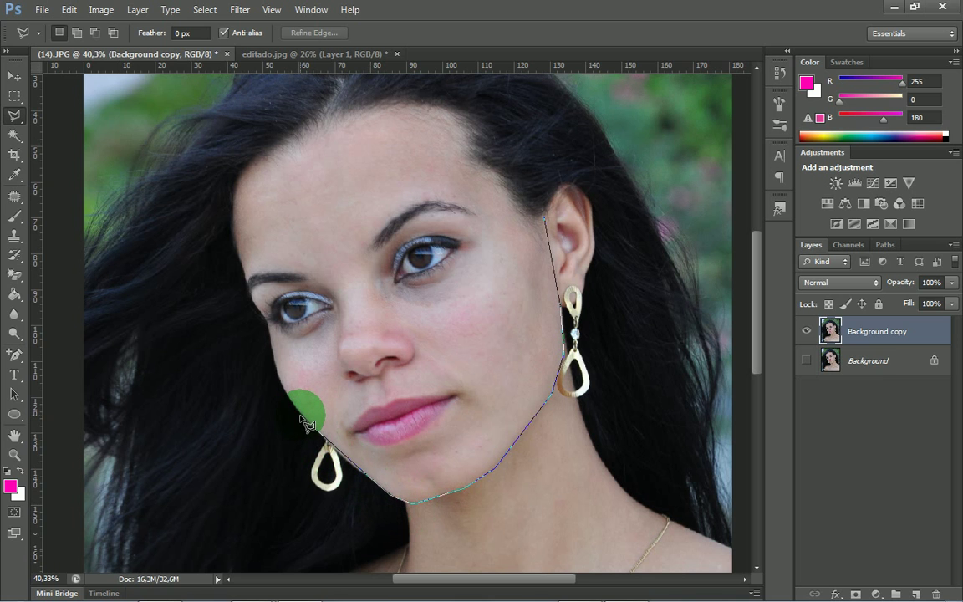
mouse_move(289, 398)
left_mouse_down()
mouse_move(244, 262)
mouse_move(216, 218)
mouse_move(233, 177)
mouse_move(228, 219)
mouse_move(237, 175)
mouse_move(304, 129)
mouse_move(367, 111)
mouse_move(451, 117)
mouse_move(546, 221)
left_mouse_up()
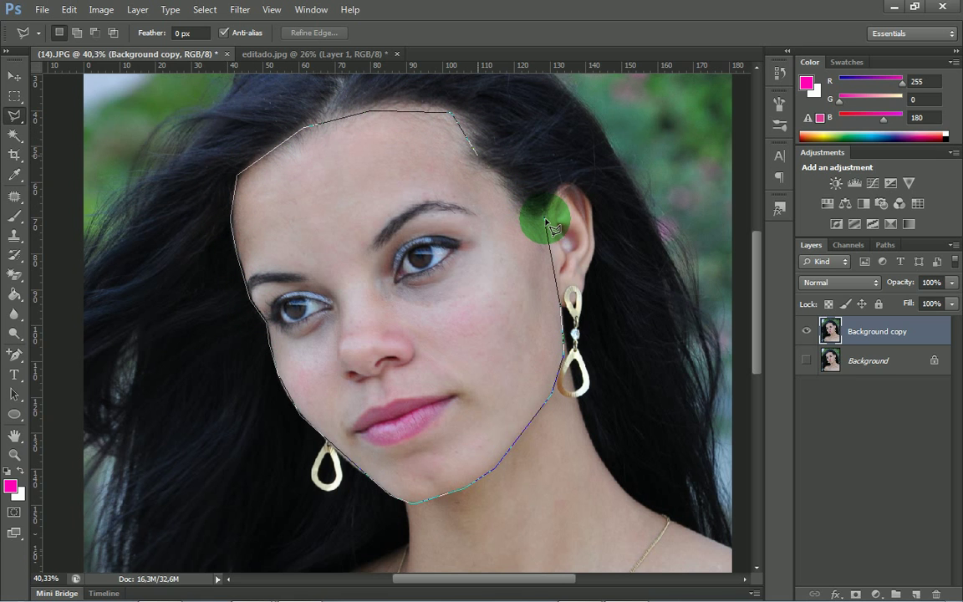
left_click(546, 220)
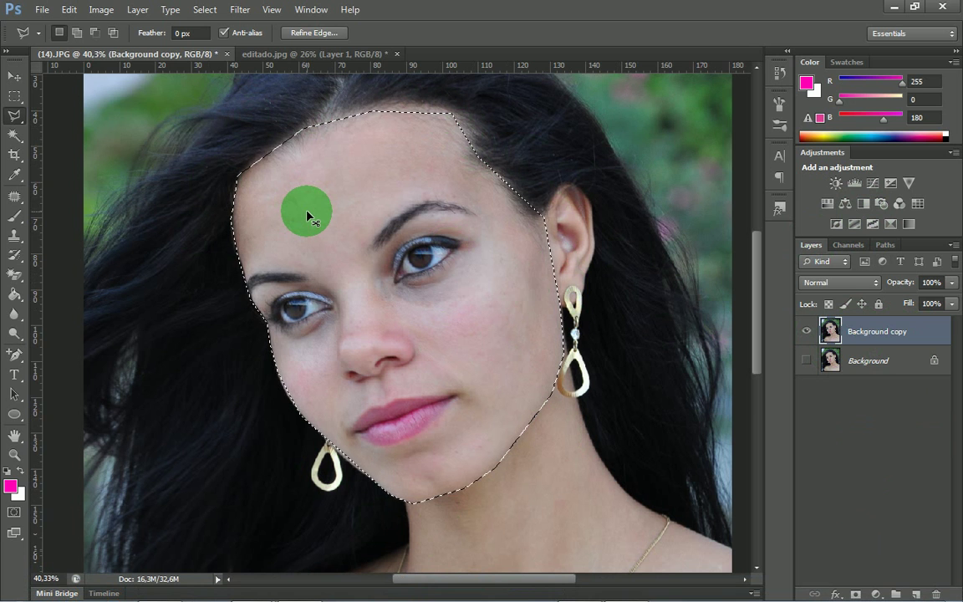
key("ctrl+j")
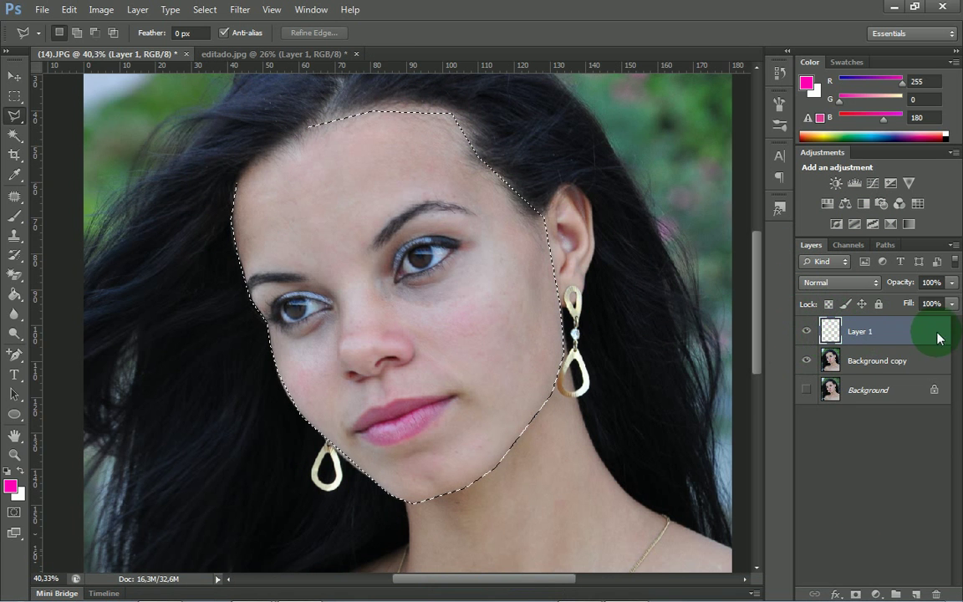
key("ctrl+d")
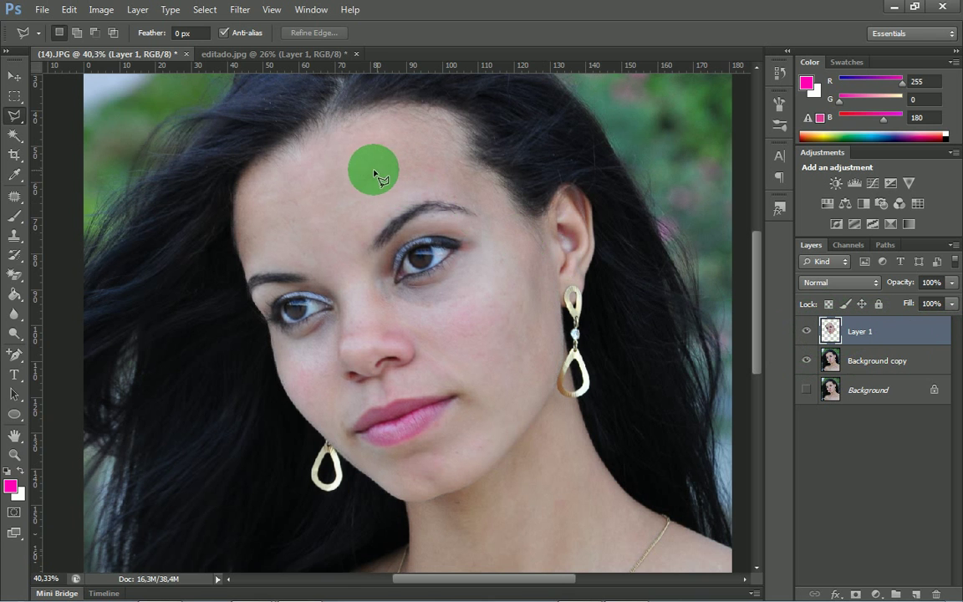
Check the isolated face by hiding Background copy and Layer 1 in turn, and show both layers again
left_click(807, 361)
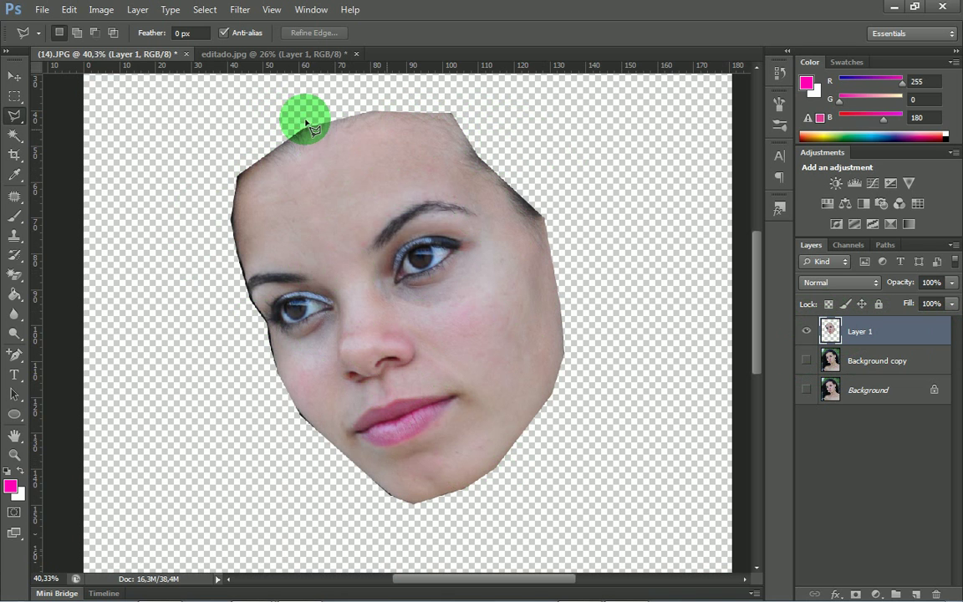
left_click(807, 333)
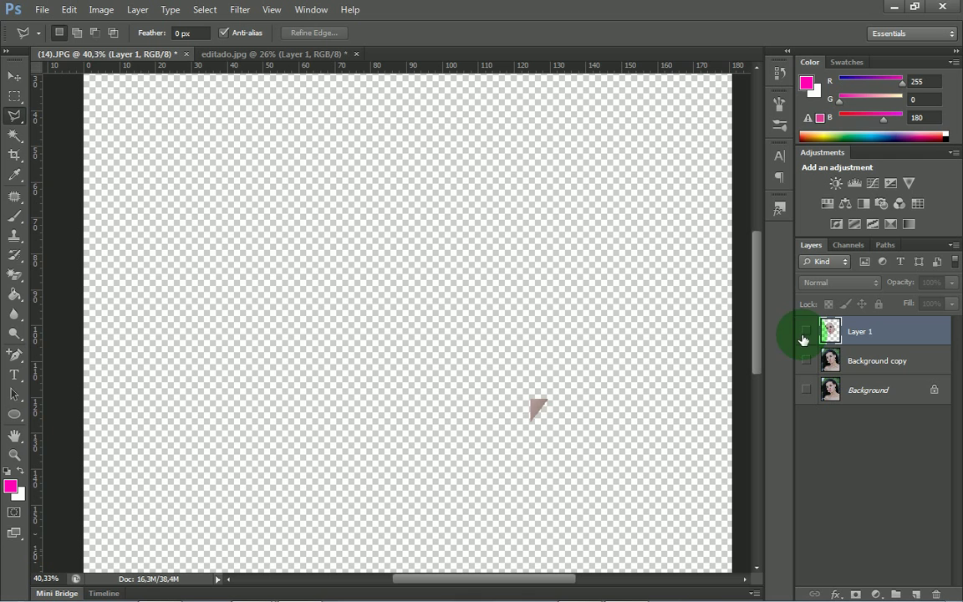
left_click(811, 365)
left_click(811, 335)
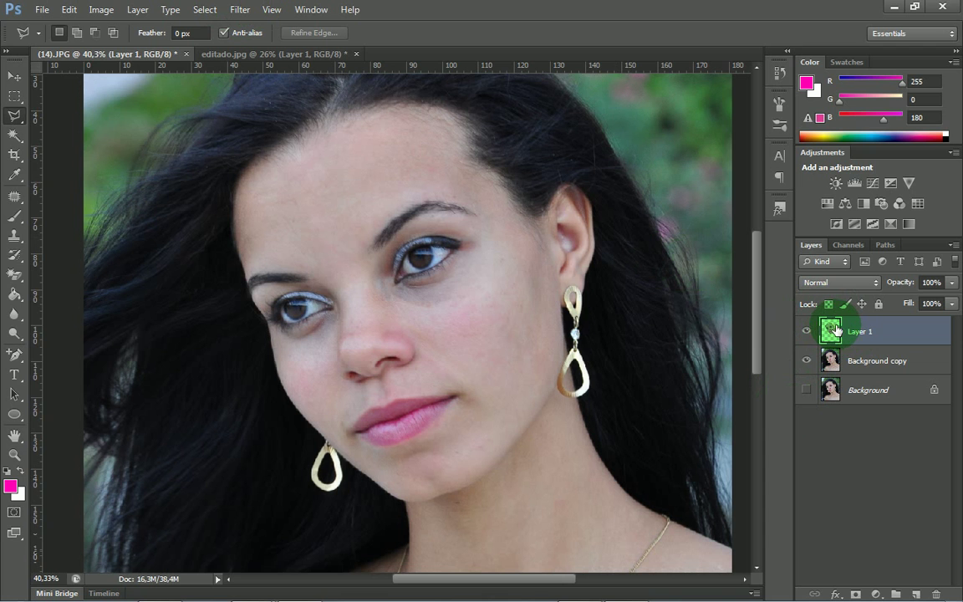
Open the Gaussian Blur filter for Layer 1 and compare the face around the eyes and nose with the preview off and on
left_click(240, 15)
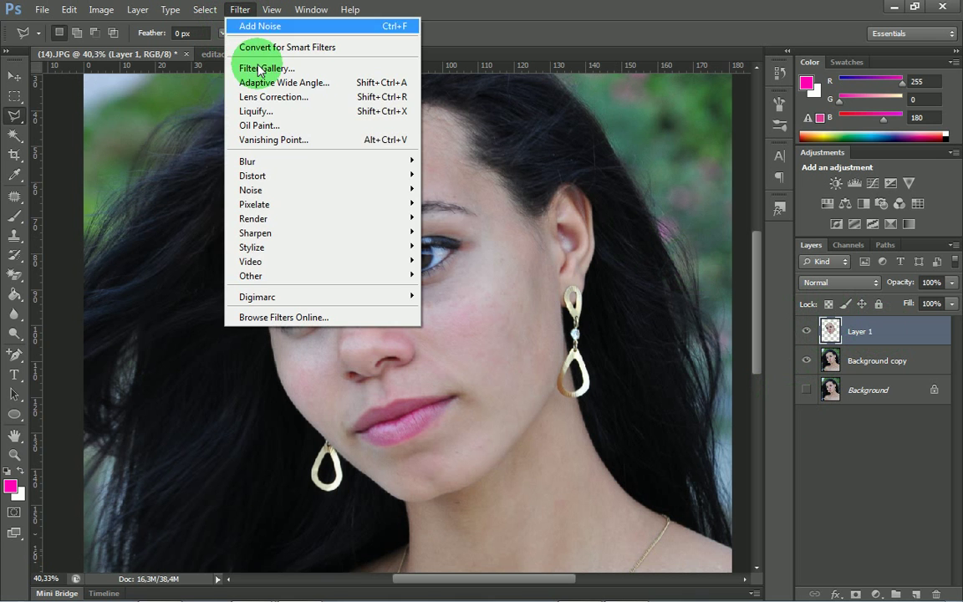
left_click(242, 10)
left_click(246, 11)
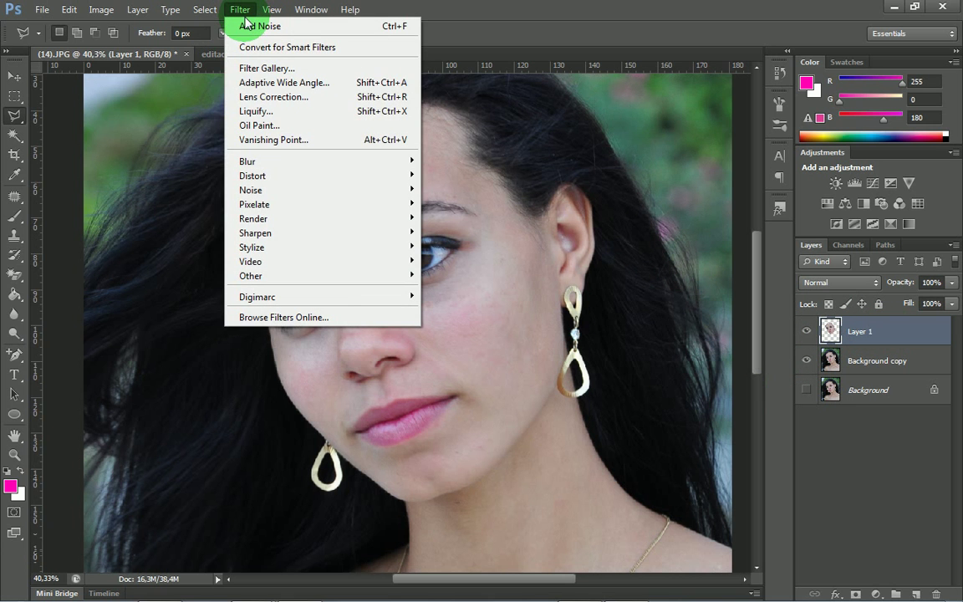
left_click(207, 11)
left_click(242, 11)
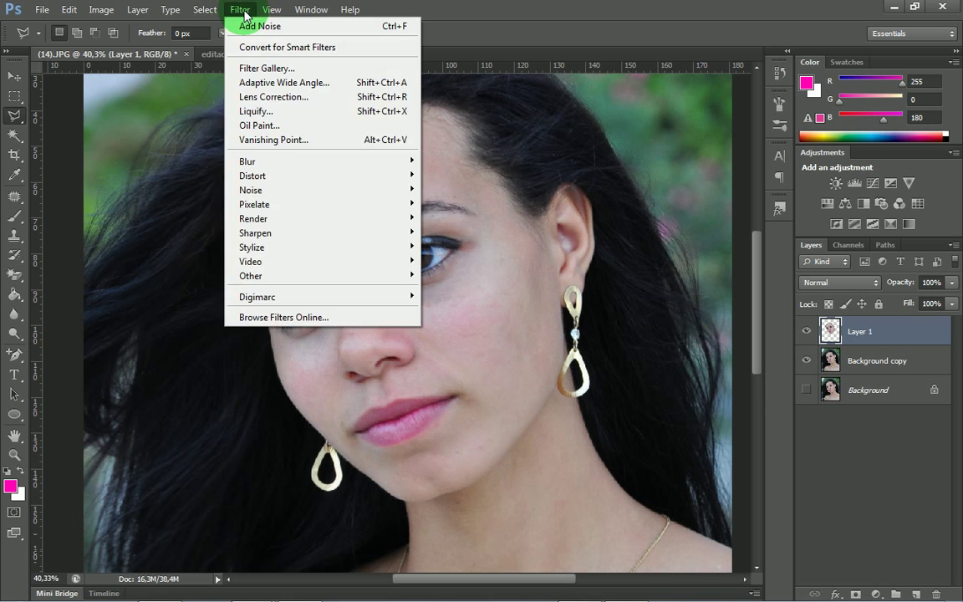
mouse_move(255, 163)
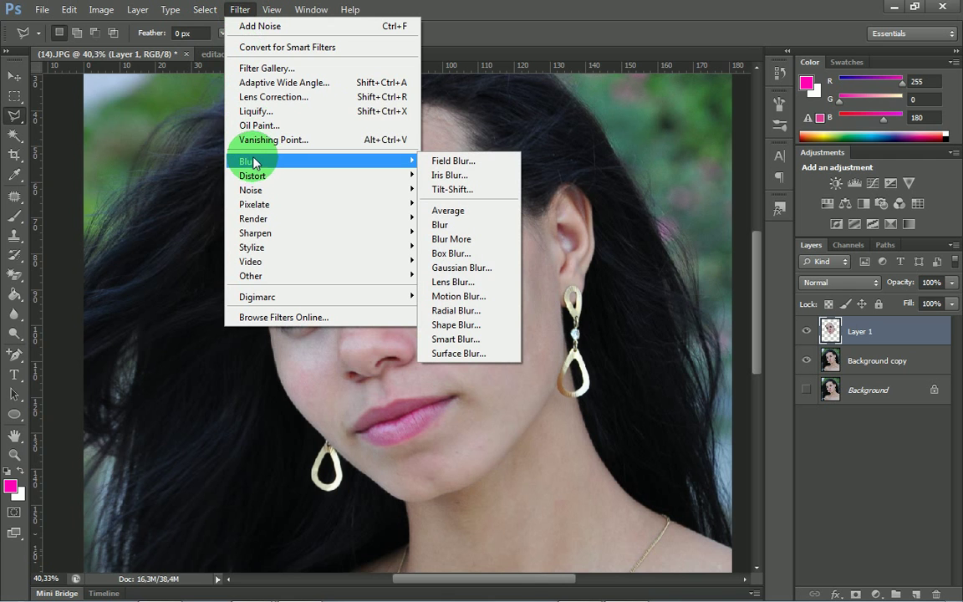
left_click(486, 268)
left_click_drag(591, 215, 679, 312)
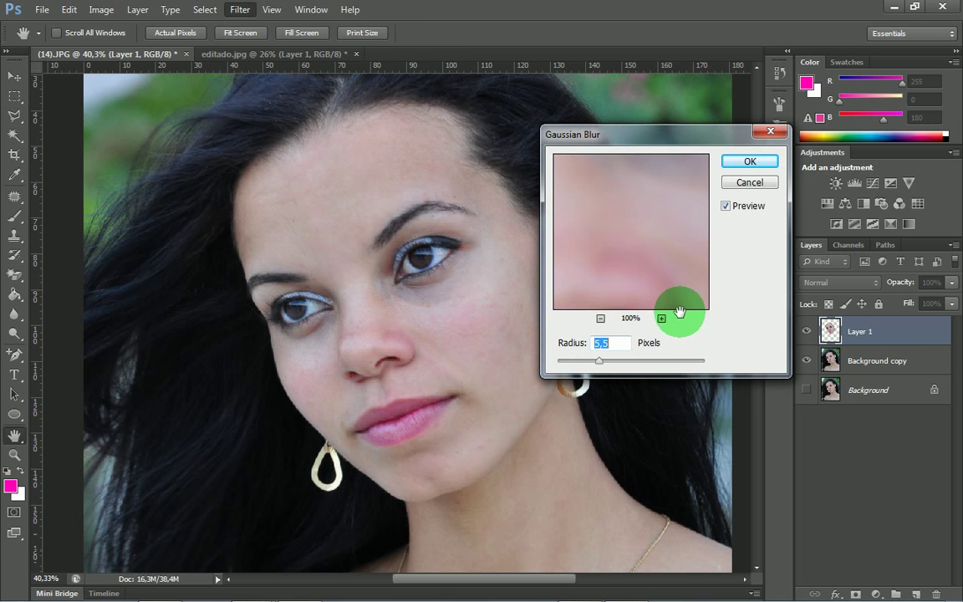
left_click(601, 321)
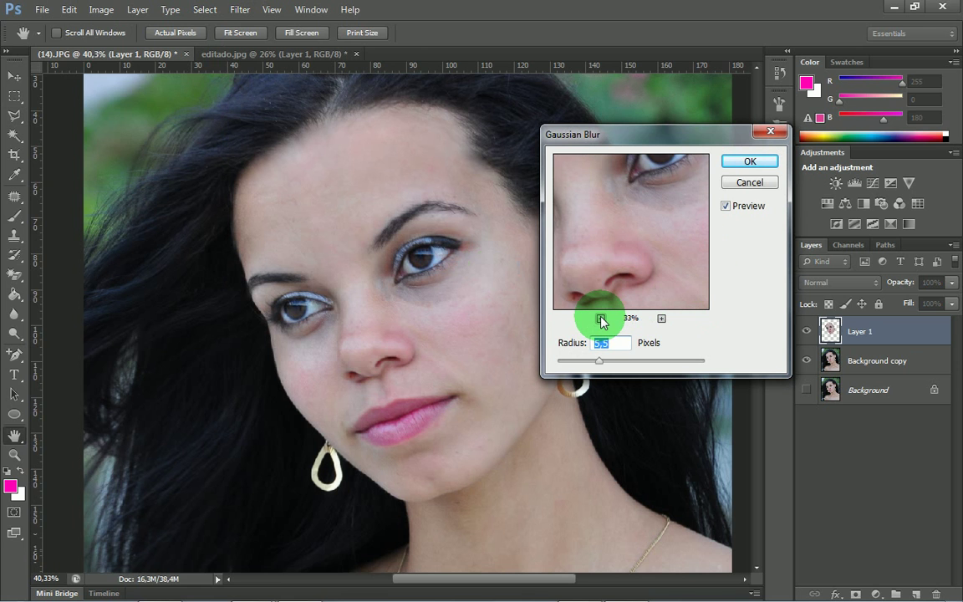
left_click_drag(606, 203, 733, 207)
left_click(732, 206)
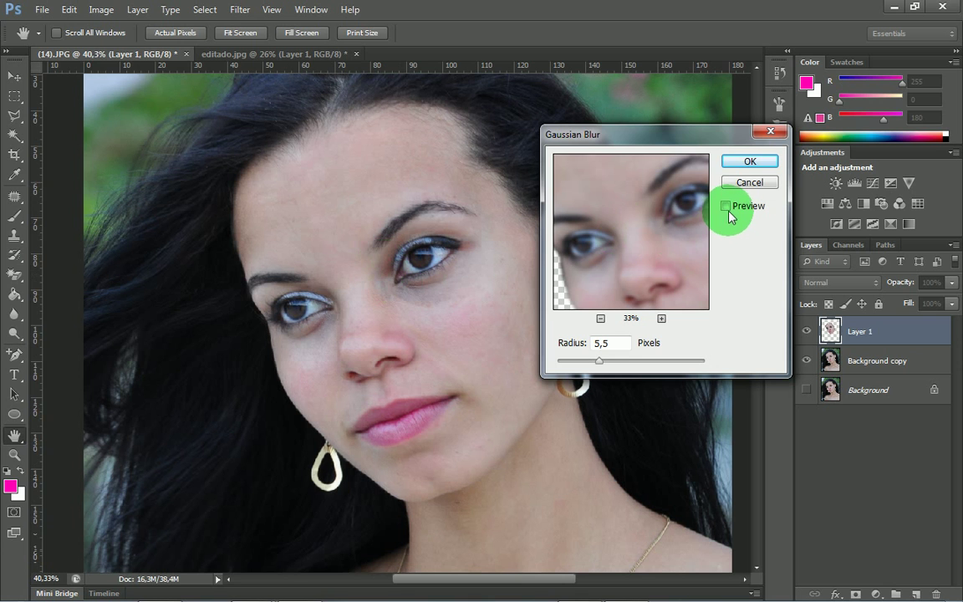
left_click(726, 207)
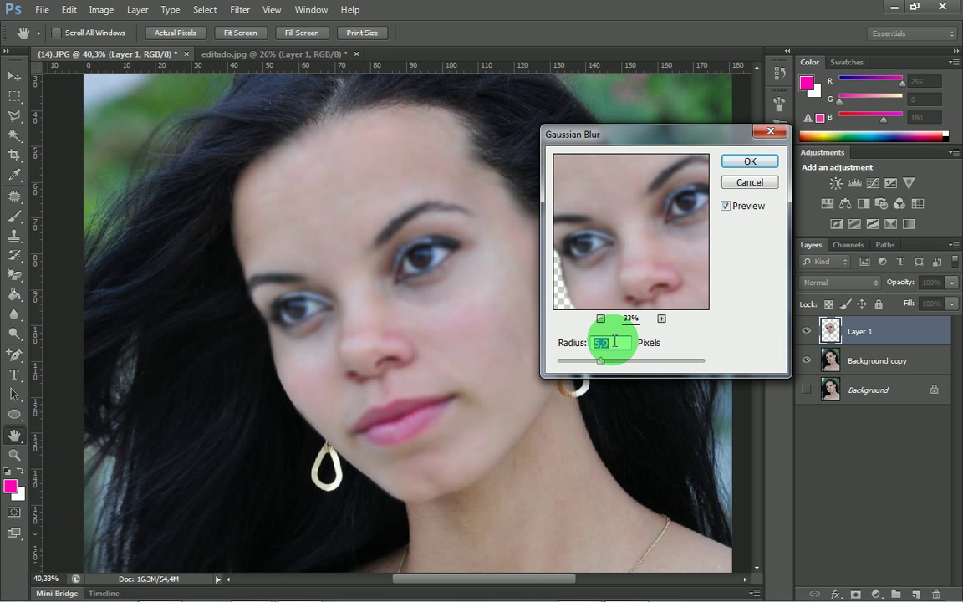
Set the Gaussian Blur radius to 6,0 pixels and apply it to the face on Layer 1
key("Up")
key("Up")
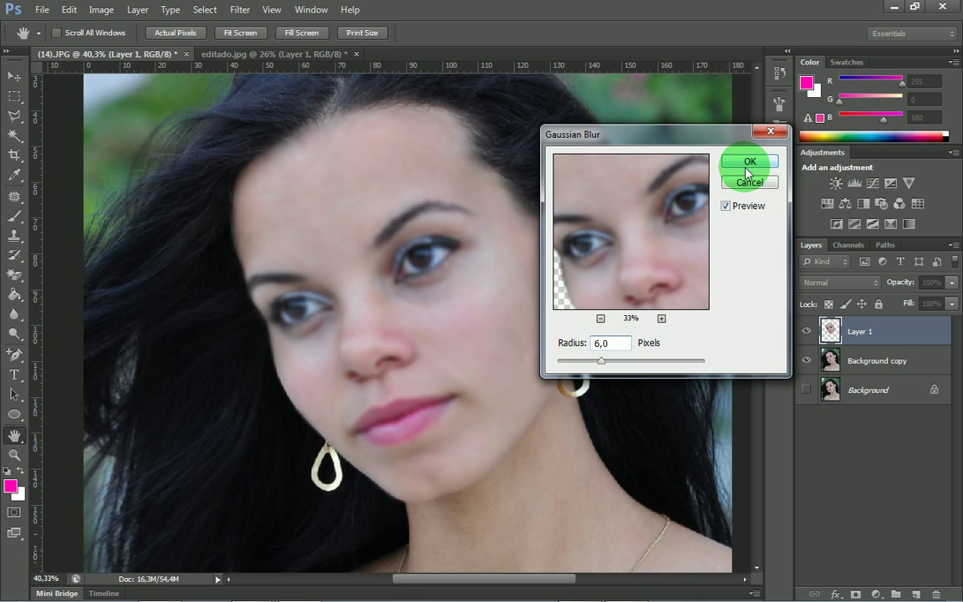
left_click(749, 165)
key("l")
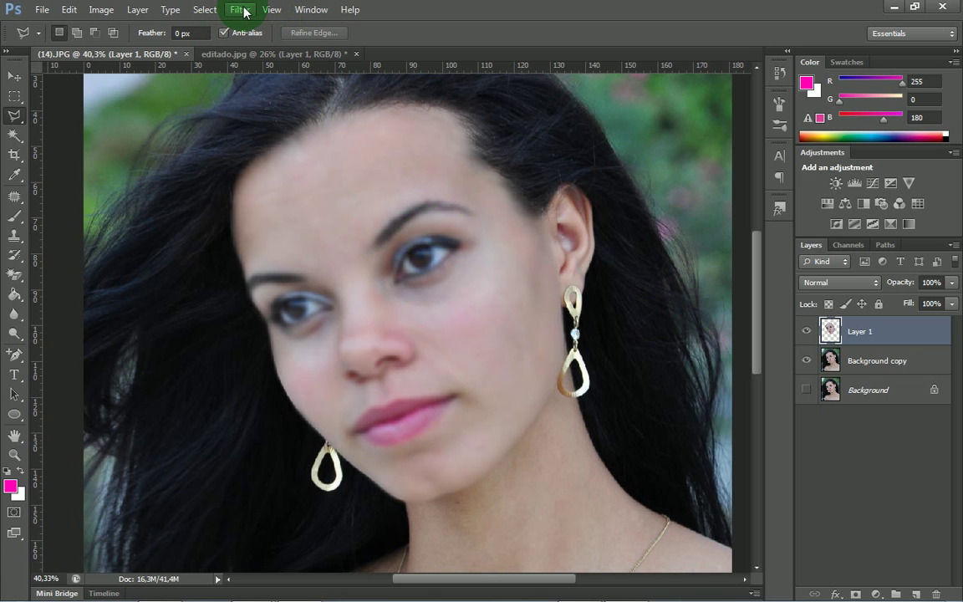
Add noise of 2,8% with Uniform distribution to the blurred face on Layer 1
left_click(242, 10)
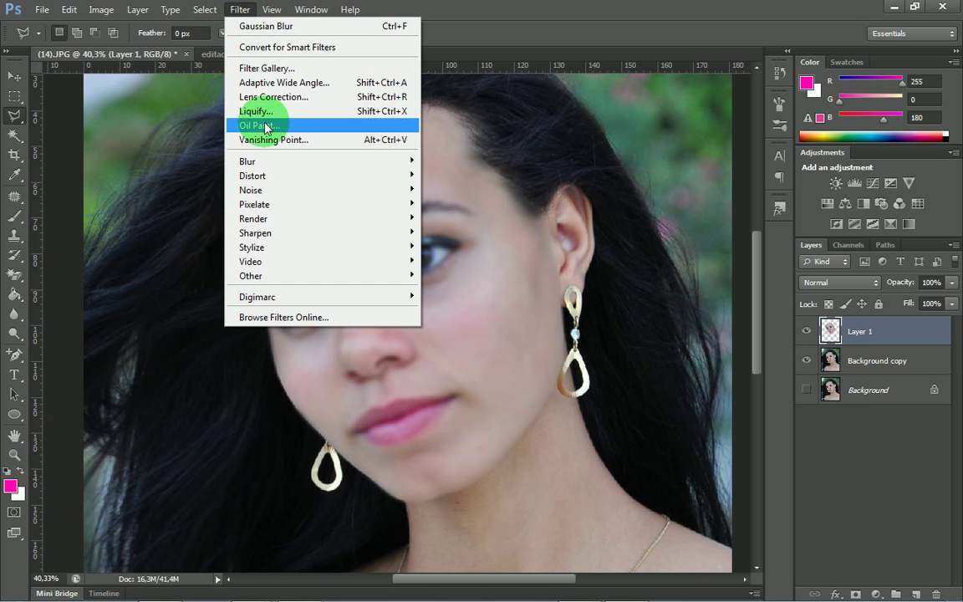
mouse_move(264, 193)
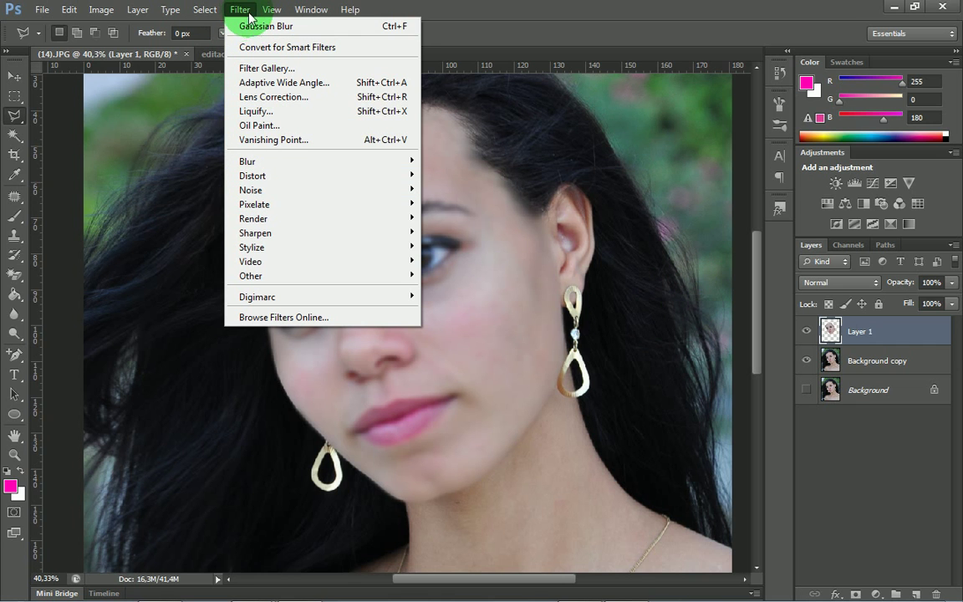
mouse_move(215, 6)
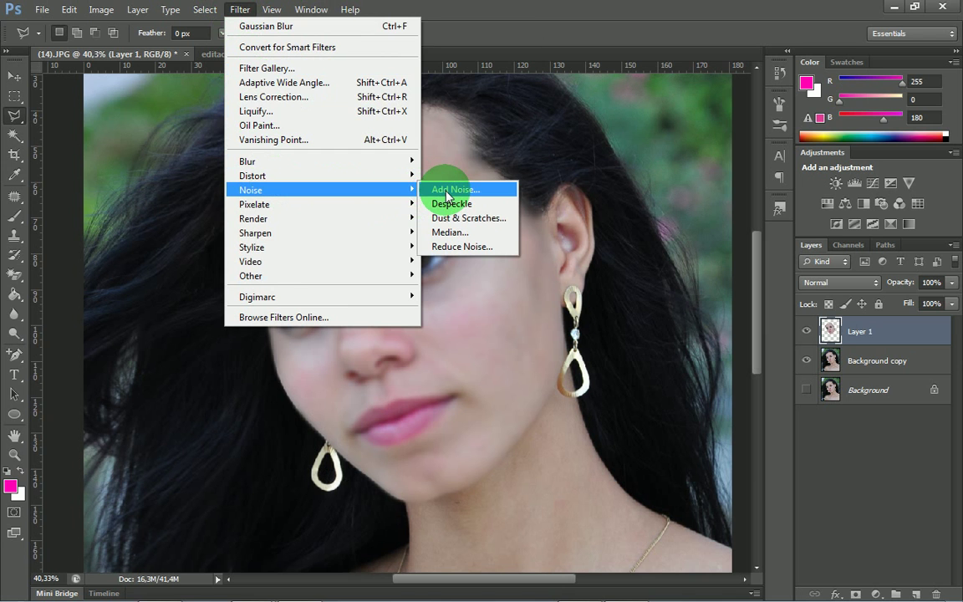
left_click(448, 192)
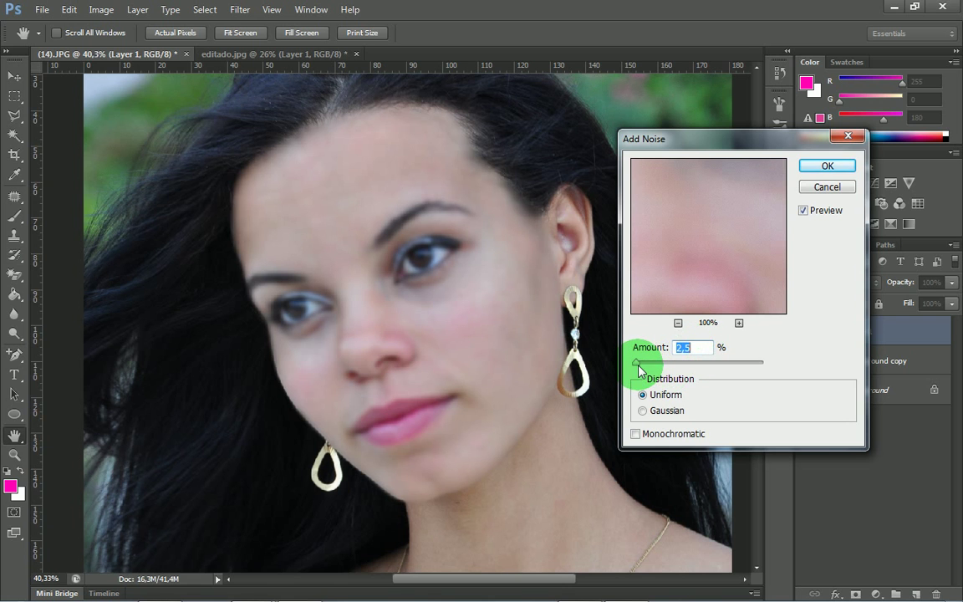
type("33")
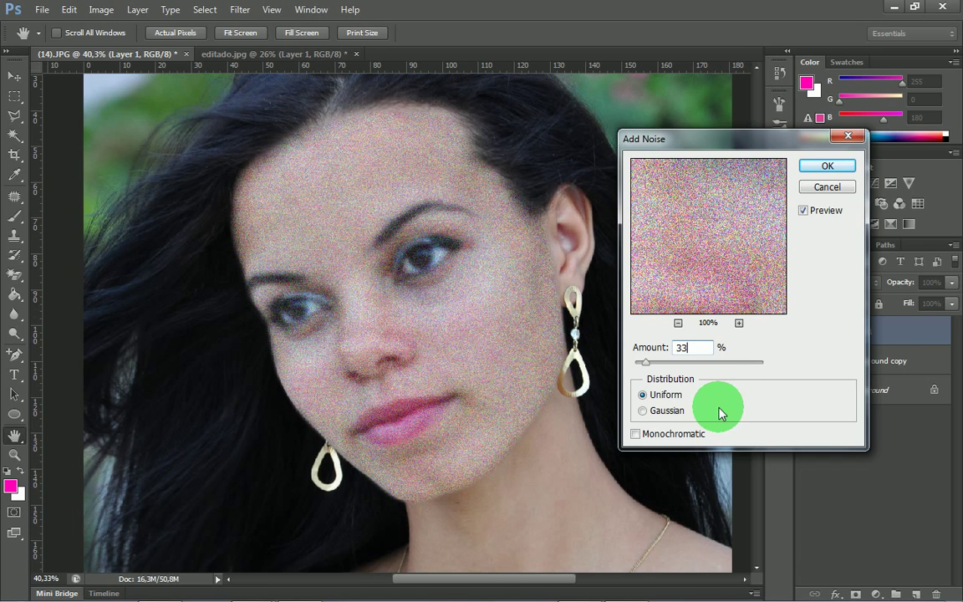
left_click(682, 347)
type("2")
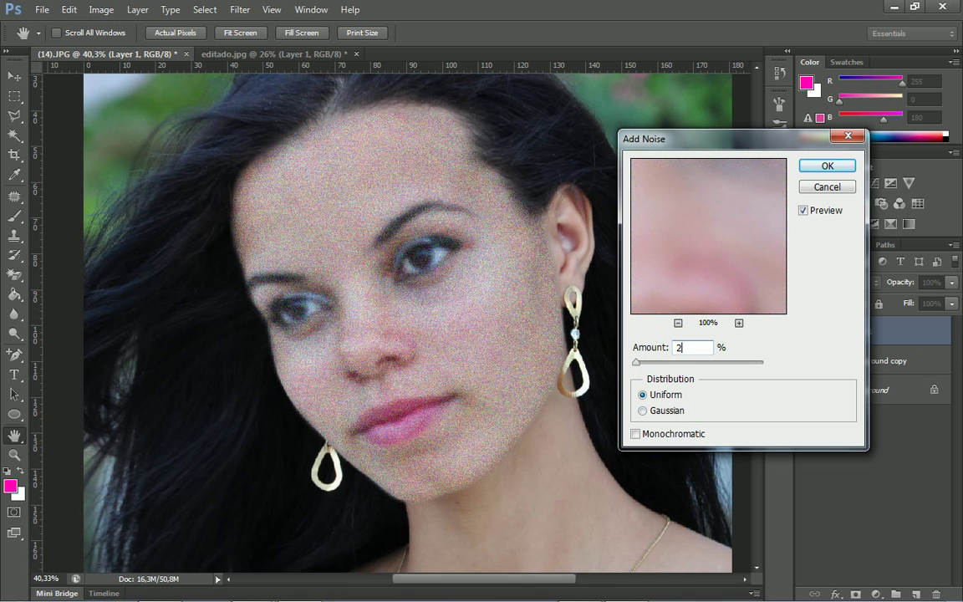
type(",5")
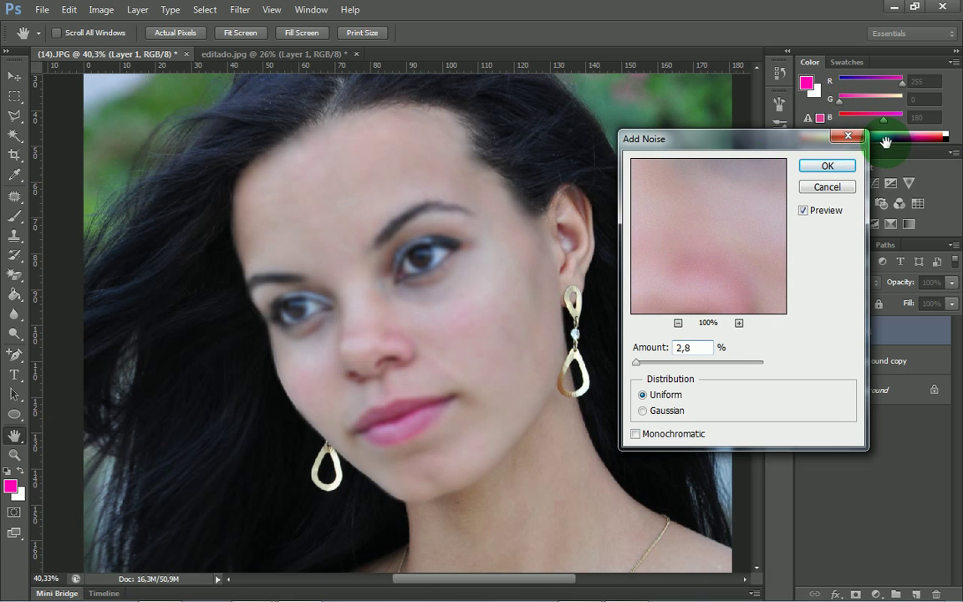
left_click(837, 167)
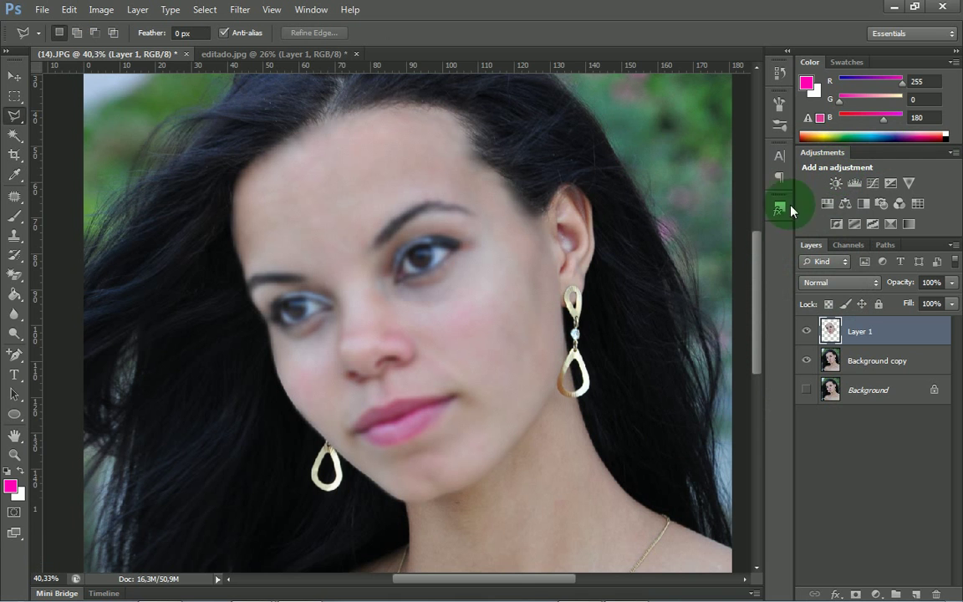
Add a layer mask to Layer 1 and ready the Brush tool with black as the foreground colour
left_click(14, 76)
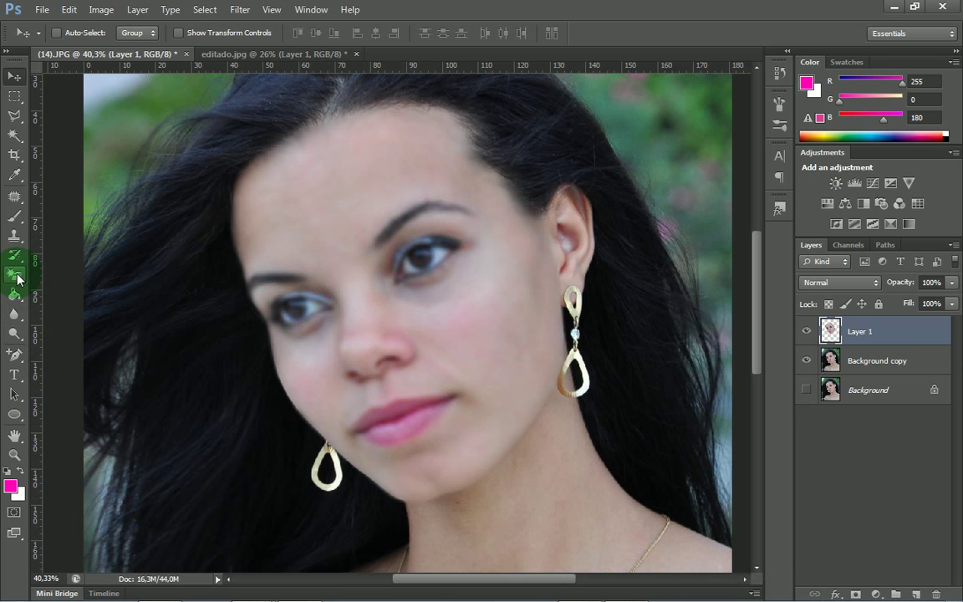
left_click(855, 595)
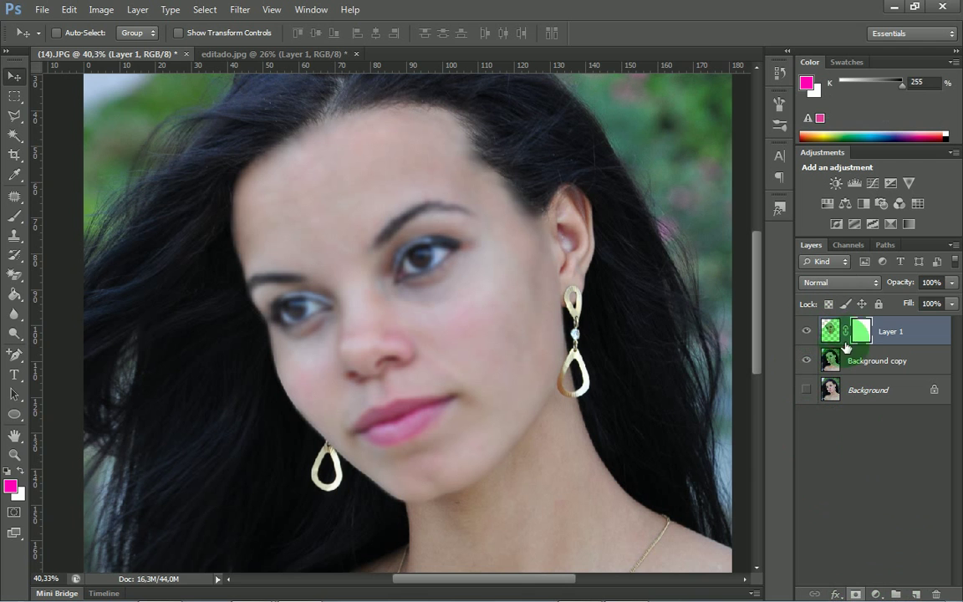
left_click(14, 216)
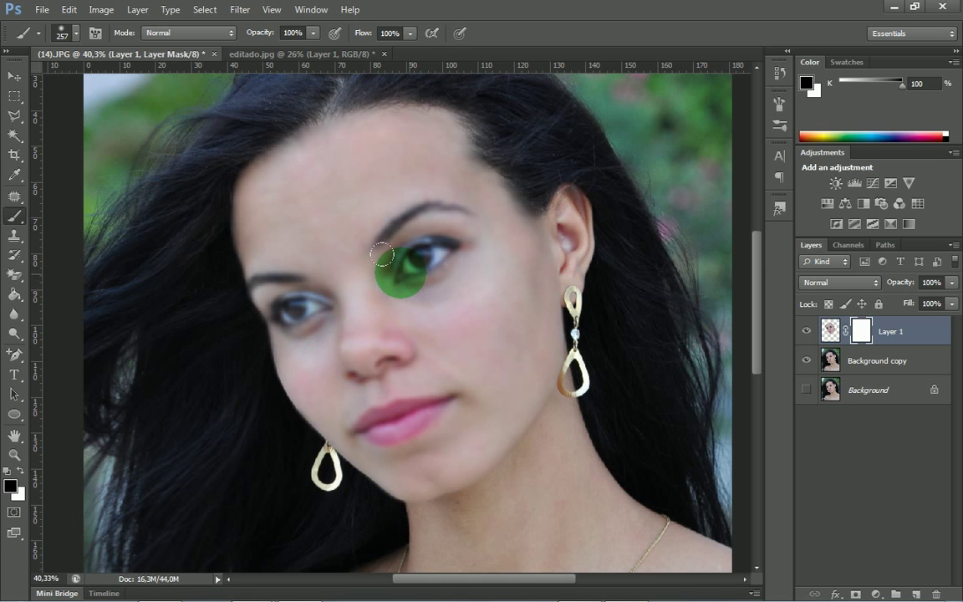
scroll(381, 255, "up", 2)
scroll(430, 248, "up", 1)
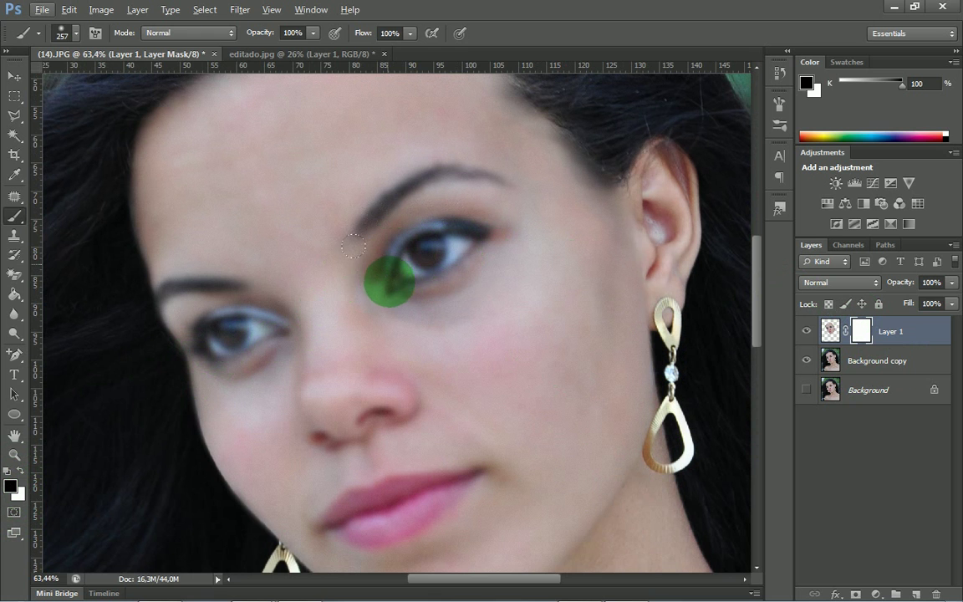
Paint the mask over the eye farther from the visible ear with a soft 99 px brush in 64% grey to restore its detail
right_click(404, 276)
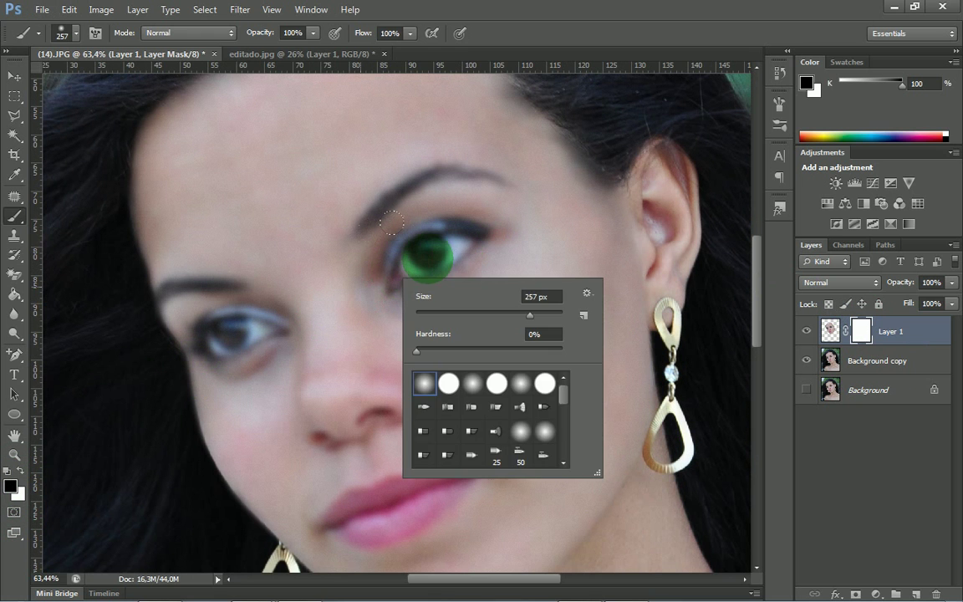
left_click_drag(443, 259, 420, 265)
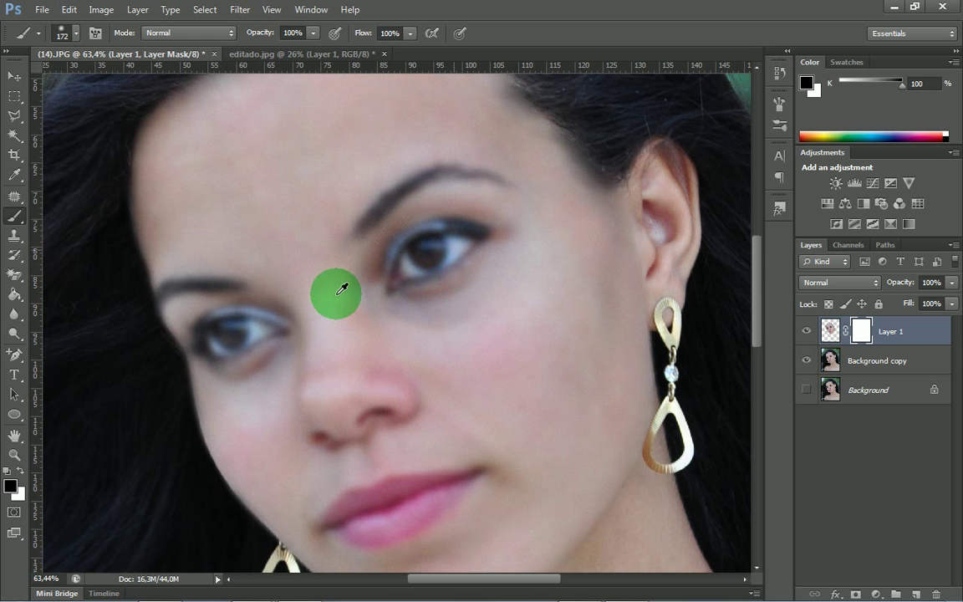
right_click(410, 263)
left_click_drag(438, 252, 430, 257)
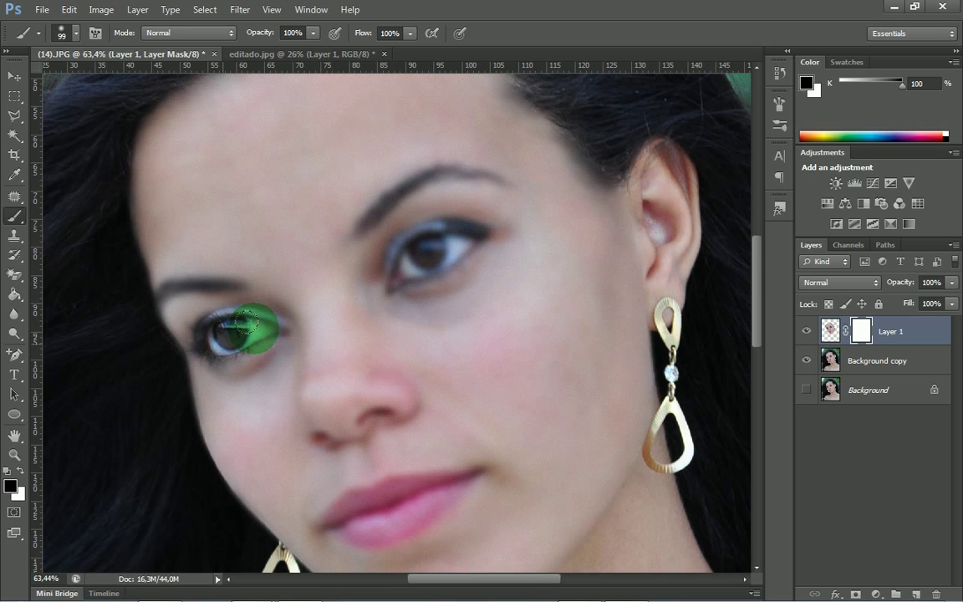
left_click(251, 329, "alt")
right_click(250, 326)
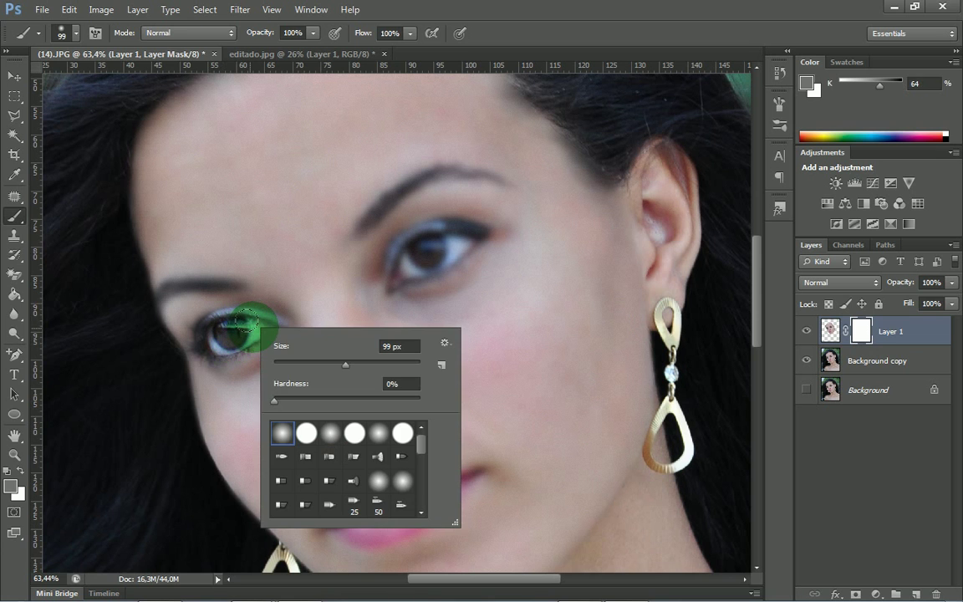
left_click(240, 324)
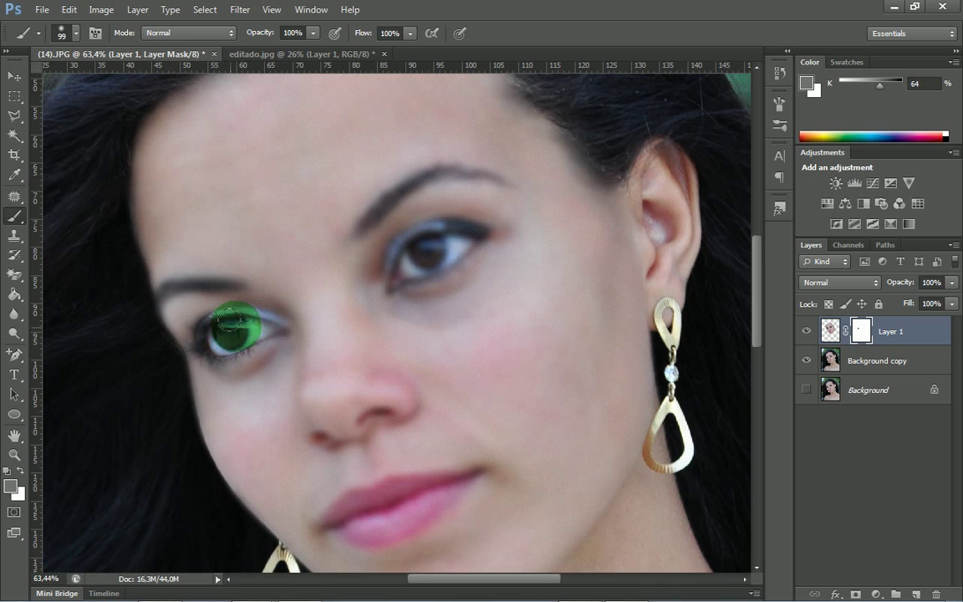
left_click_drag(249, 324, 235, 324)
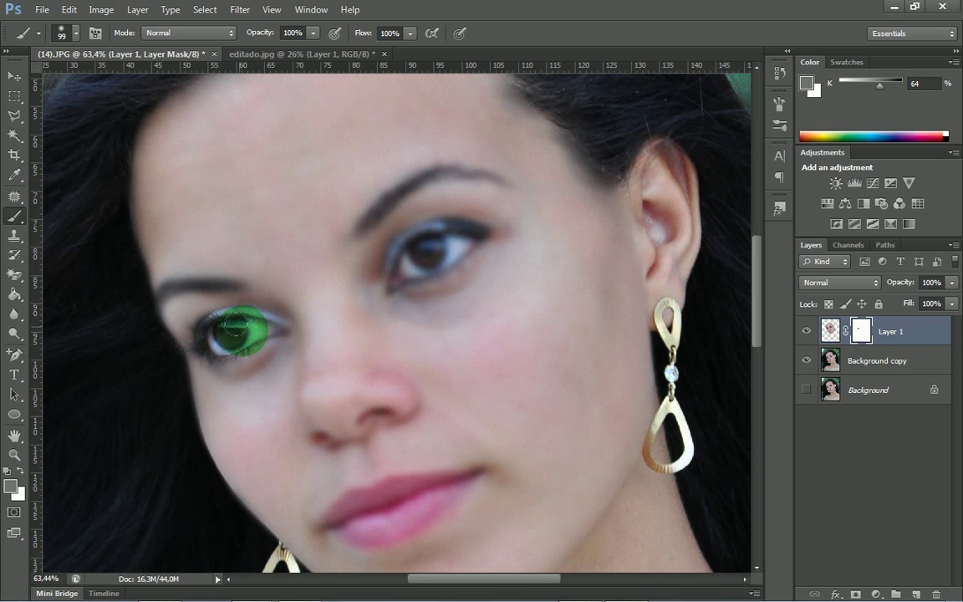
Paint the mask over the eye nearer the visible ear to restore its detail, reducing the soft brush to about 74 px
mouse_move(398, 263)
left_mouse_down()
mouse_move(458, 238)
mouse_move(437, 228)
mouse_move(401, 247)
mouse_move(394, 262)
mouse_move(412, 242)
mouse_move(464, 229)
mouse_move(414, 238)
mouse_move(396, 262)
mouse_move(460, 231)
mouse_move(419, 251)
left_mouse_up()
right_click(423, 256, "alt")
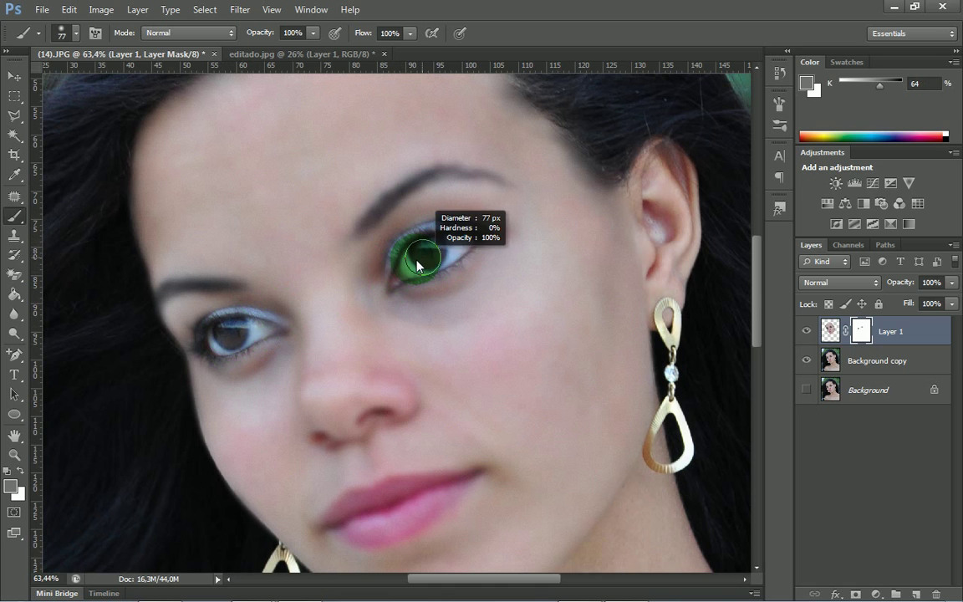
right_click(433, 252, "alt")
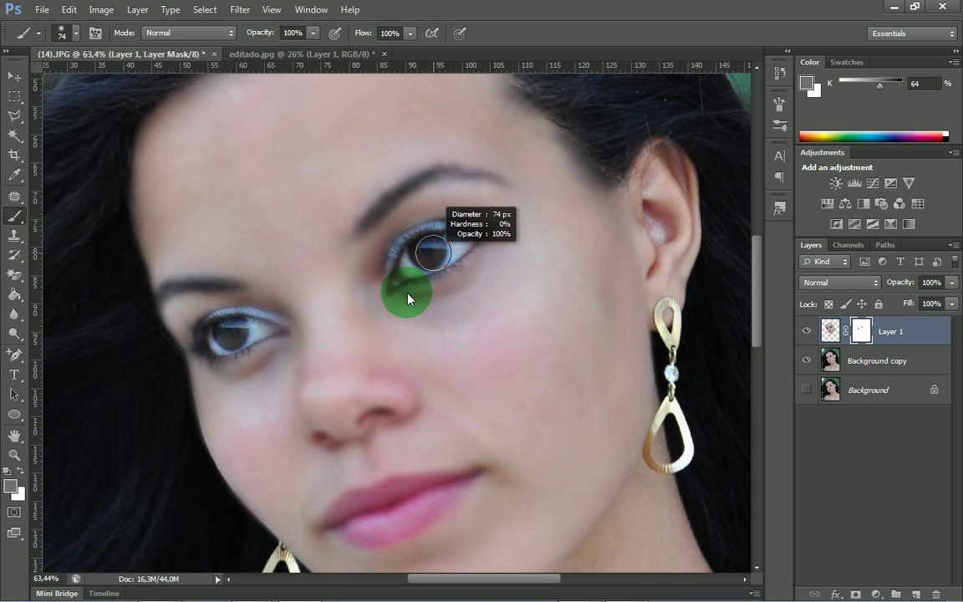
Restore the sharp eyebrows, nostrils and lips by painting over them on the Layer 1 mask with a soft 61 px brush
right_click(361, 231, "alt")
left_click_drag(362, 227, 373, 218)
mouse_move(416, 186)
left_mouse_down()
mouse_move(508, 182)
mouse_move(400, 202)
mouse_move(358, 242)
mouse_move(365, 222)
mouse_move(363, 237)
mouse_move(373, 219)
mouse_move(310, 290)
mouse_move(237, 296)
mouse_move(168, 285)
mouse_move(157, 307)
mouse_move(235, 288)
mouse_move(157, 306)
left_mouse_up()
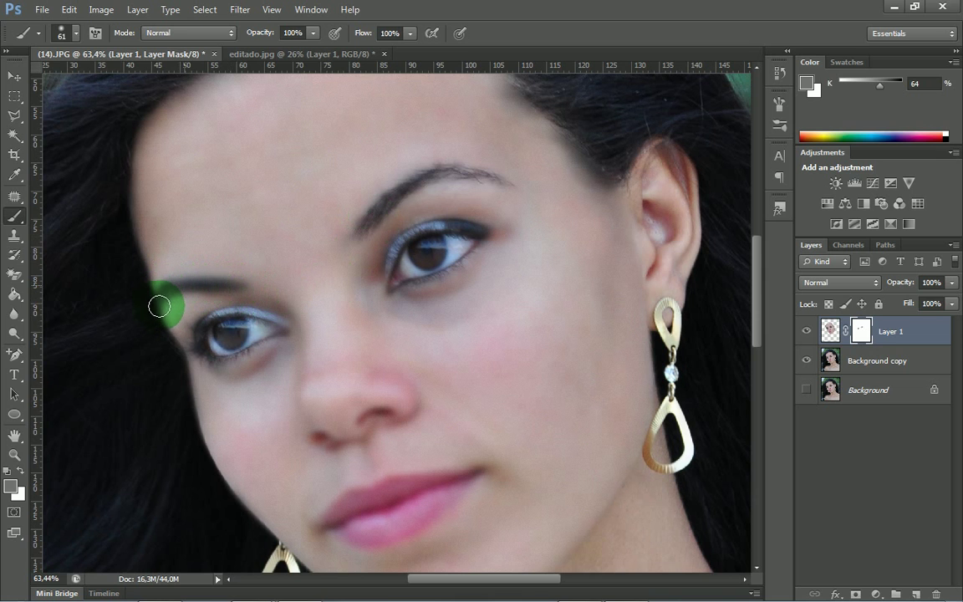
mouse_move(599, 354)
left_mouse_down()
mouse_move(639, 302)
mouse_move(408, 299)
mouse_move(374, 286)
mouse_move(218, 301)
mouse_move(210, 289)
mouse_move(239, 288)
mouse_move(169, 289)
mouse_move(160, 301)
mouse_move(198, 341)
mouse_move(408, 407)
mouse_move(389, 424)
mouse_move(430, 520)
mouse_move(448, 483)
mouse_move(464, 480)
mouse_move(364, 494)
mouse_move(336, 516)
mouse_move(340, 526)
mouse_move(385, 537)
mouse_move(447, 492)
mouse_move(361, 515)
mouse_move(377, 521)
mouse_move(349, 513)
mouse_move(409, 489)
mouse_move(437, 484)
mouse_move(430, 501)
mouse_move(406, 510)
mouse_move(333, 522)
mouse_move(366, 495)
mouse_move(450, 484)
mouse_move(427, 505)
mouse_move(359, 529)
mouse_move(430, 504)
mouse_move(383, 519)
left_mouse_up()
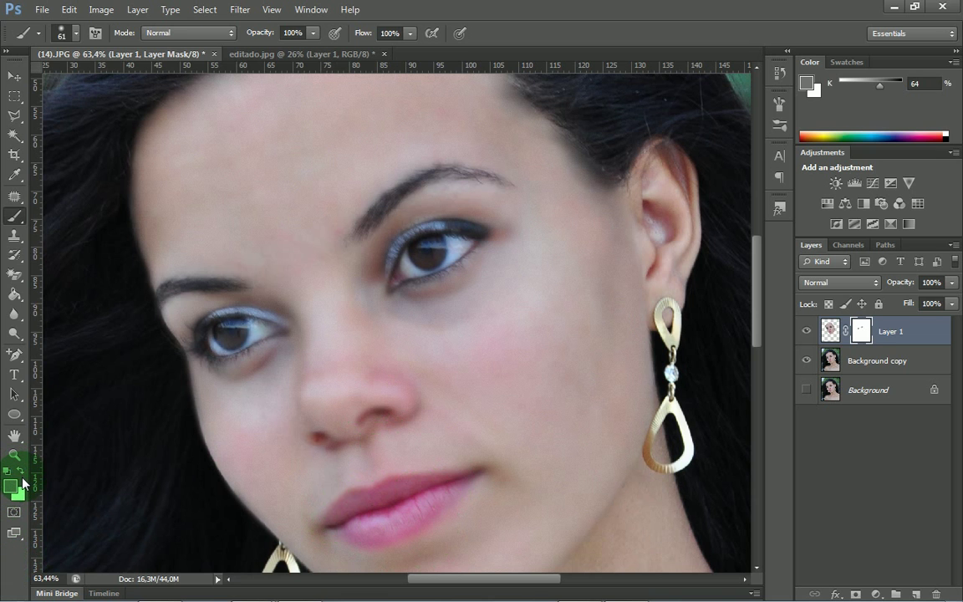
Repaint both eyebrows and the eye nearer the visible ear on the Layer 1 mask in pure black with the 61 px brush
key("x")
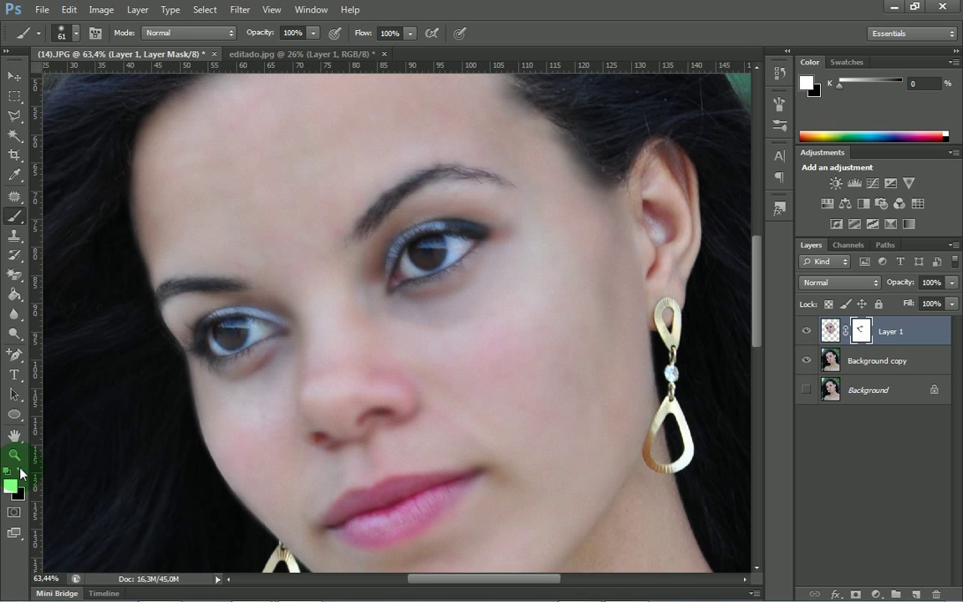
left_click(20, 471)
mouse_move(200, 286)
left_mouse_down()
mouse_move(235, 289)
mouse_move(175, 287)
mouse_move(156, 308)
mouse_move(162, 293)
mouse_move(240, 285)
left_mouse_up()
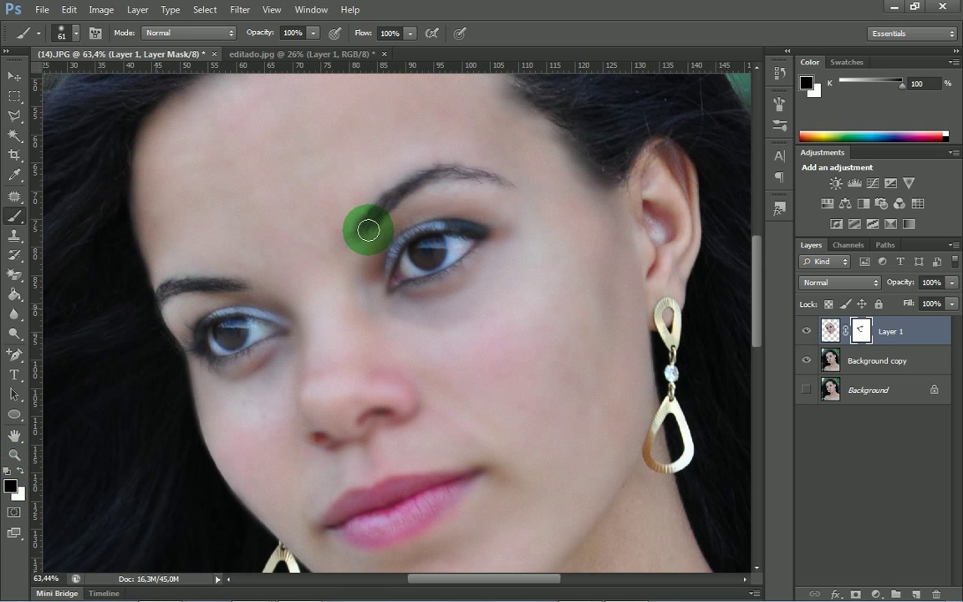
mouse_move(403, 189)
left_mouse_down()
mouse_move(440, 165)
mouse_move(499, 173)
left_mouse_up()
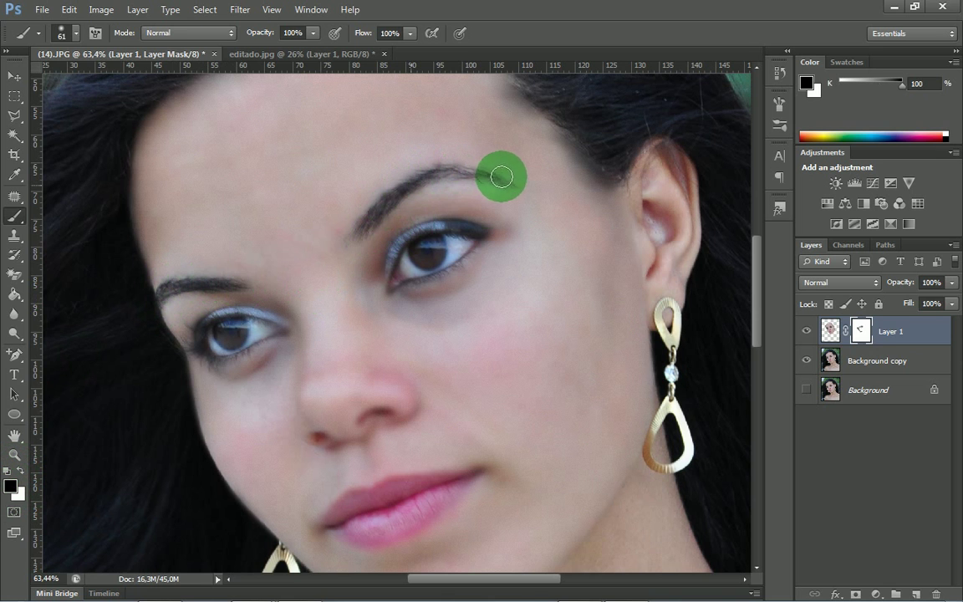
mouse_move(470, 239)
left_mouse_down()
mouse_move(424, 261)
mouse_move(436, 242)
mouse_move(452, 260)
mouse_move(422, 260)
mouse_move(426, 241)
mouse_move(473, 236)
mouse_move(452, 230)
mouse_move(410, 247)
mouse_move(398, 276)
mouse_move(449, 257)
mouse_move(469, 236)
mouse_move(414, 247)
left_mouse_up()
Paint the Layer 1 mask in pure black over the eye farther from the visible ear and over the lips
left_click(9, 469)
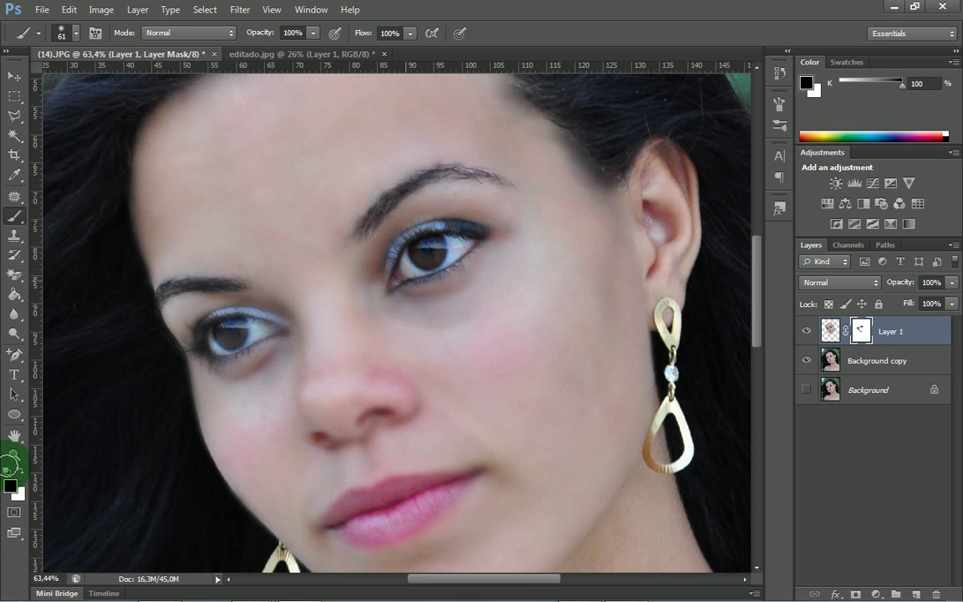
key("x")
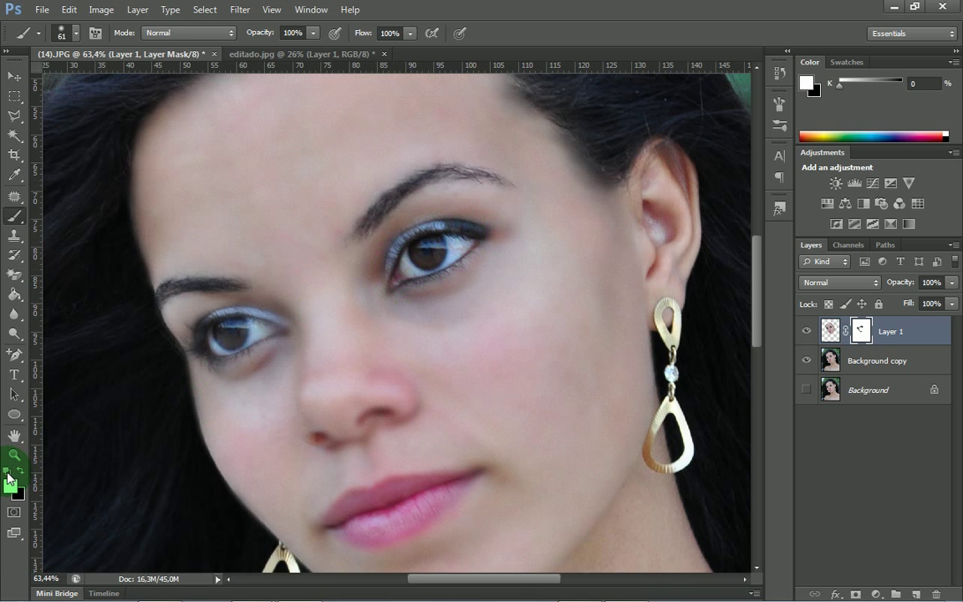
left_click(20, 474)
mouse_move(194, 328)
left_mouse_down()
mouse_move(270, 324)
mouse_move(202, 331)
mouse_move(206, 351)
mouse_move(248, 331)
mouse_move(241, 327)
left_mouse_up()
mouse_move(398, 522)
left_mouse_down()
mouse_move(345, 521)
mouse_move(342, 512)
mouse_move(398, 495)
mouse_move(391, 509)
mouse_move(455, 481)
mouse_move(406, 504)
mouse_move(441, 423)
mouse_move(455, 534)
mouse_move(436, 529)
mouse_move(423, 491)
mouse_move(417, 512)
mouse_move(391, 502)
mouse_move(402, 510)
mouse_move(374, 514)
mouse_move(422, 496)
mouse_move(401, 520)
left_mouse_up()
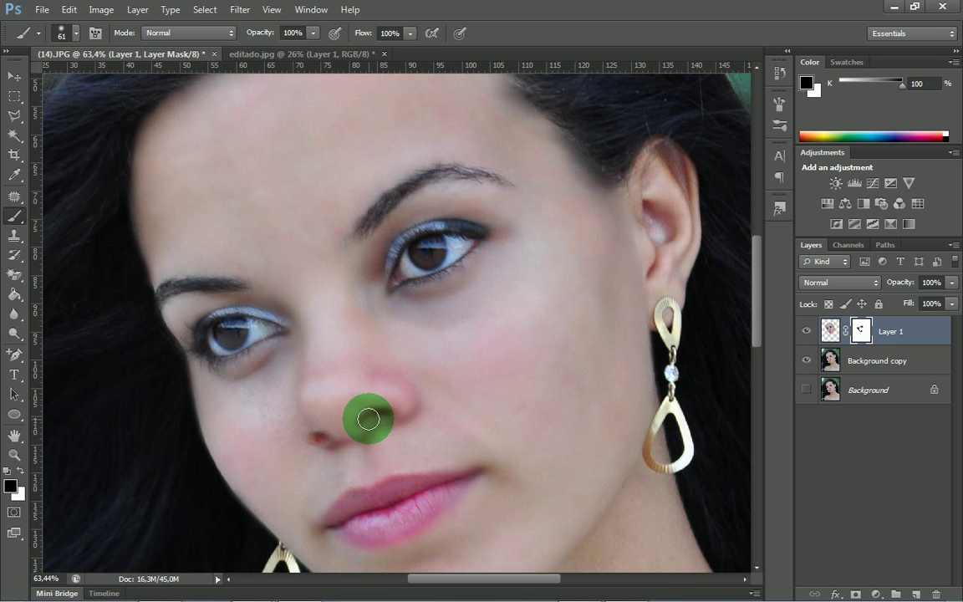
Reduce the soft brush to 43 px and paint black over the nostrils on the Layer 1 mask to restore their detail
right_click(373, 426, "alt")
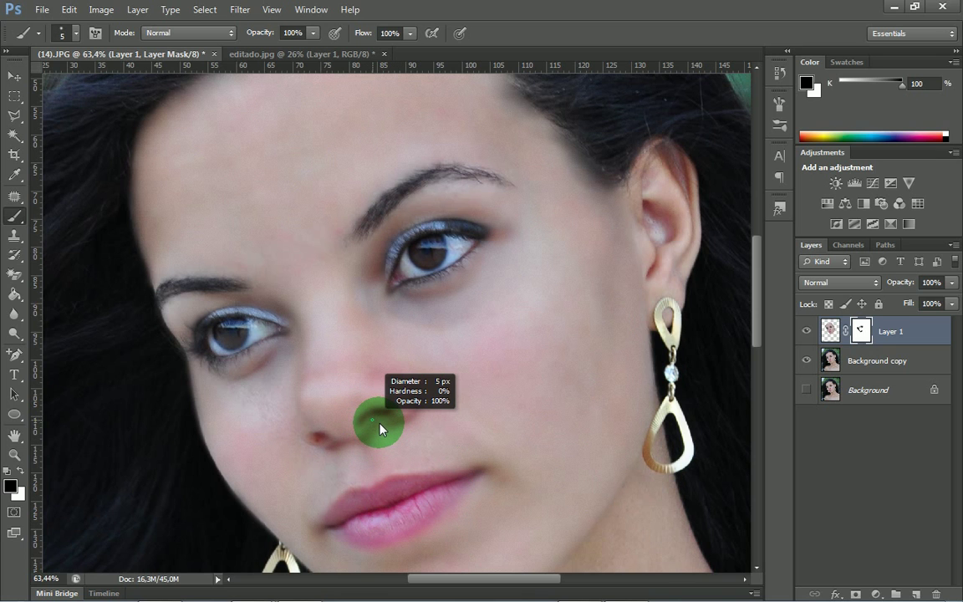
mouse_move(382, 423)
left_mouse_down()
mouse_move(339, 449)
mouse_move(319, 443)
mouse_move(391, 417)
mouse_move(369, 423)
mouse_move(390, 418)
mouse_move(371, 422)
mouse_move(388, 417)
mouse_move(396, 449)
mouse_move(375, 411)
mouse_move(367, 424)
mouse_move(392, 413)
mouse_move(365, 423)
mouse_move(394, 417)
mouse_move(388, 458)
mouse_move(655, 402)
mouse_move(364, 424)
mouse_move(373, 410)
mouse_move(411, 529)
left_mouse_up()
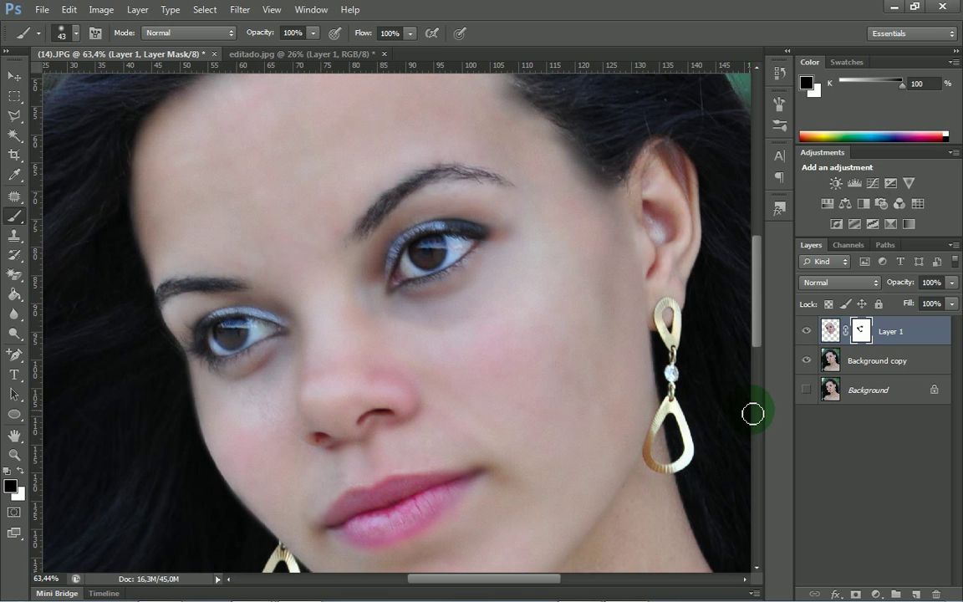
mouse_move(661, 386)
left_mouse_down()
mouse_move(603, 389)
mouse_move(478, 259)
left_mouse_up()
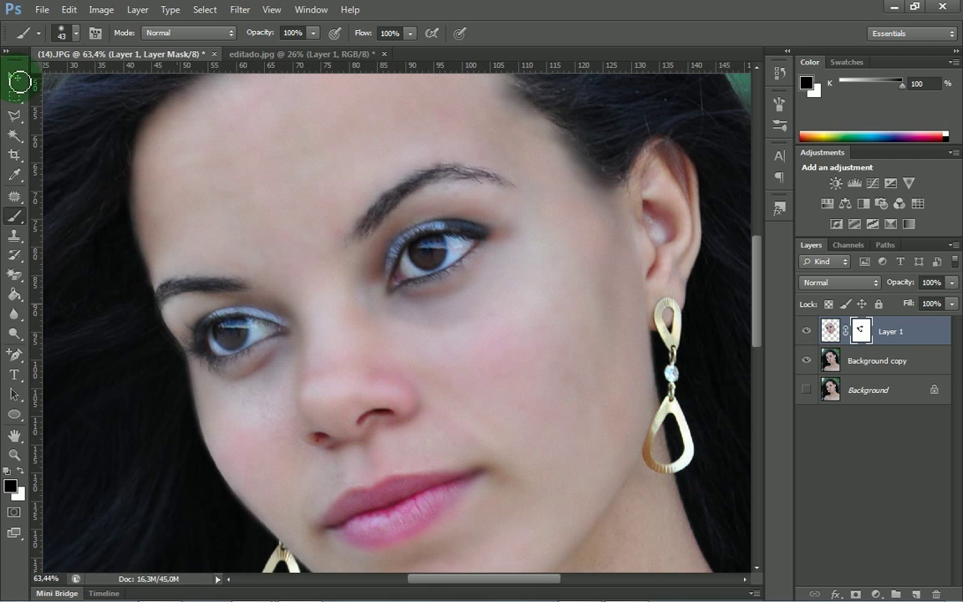
Target Layer 1's image instead of its mask and lower the layer's opacity to 48%
left_click(14, 77)
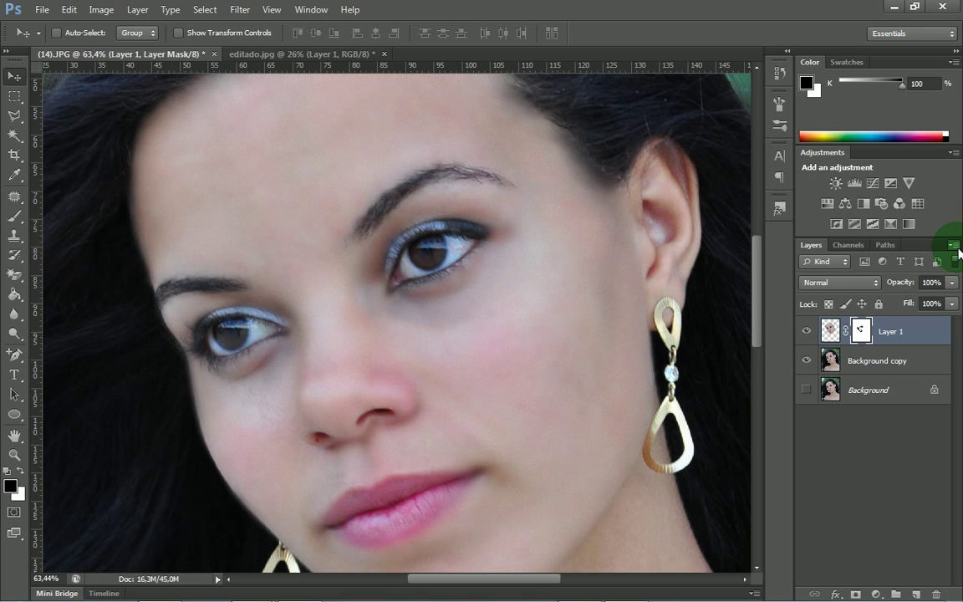
left_click(829, 331)
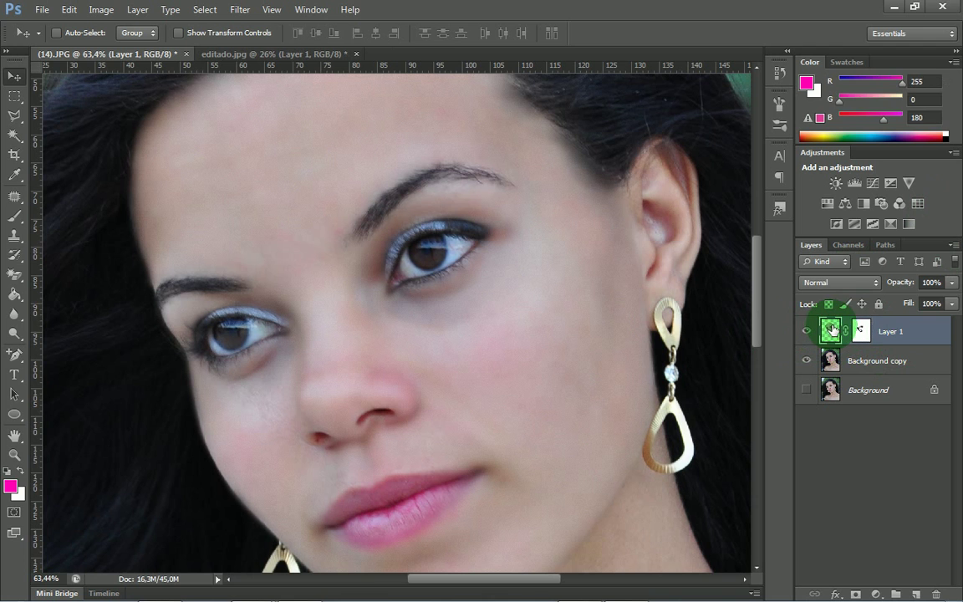
left_click(953, 284)
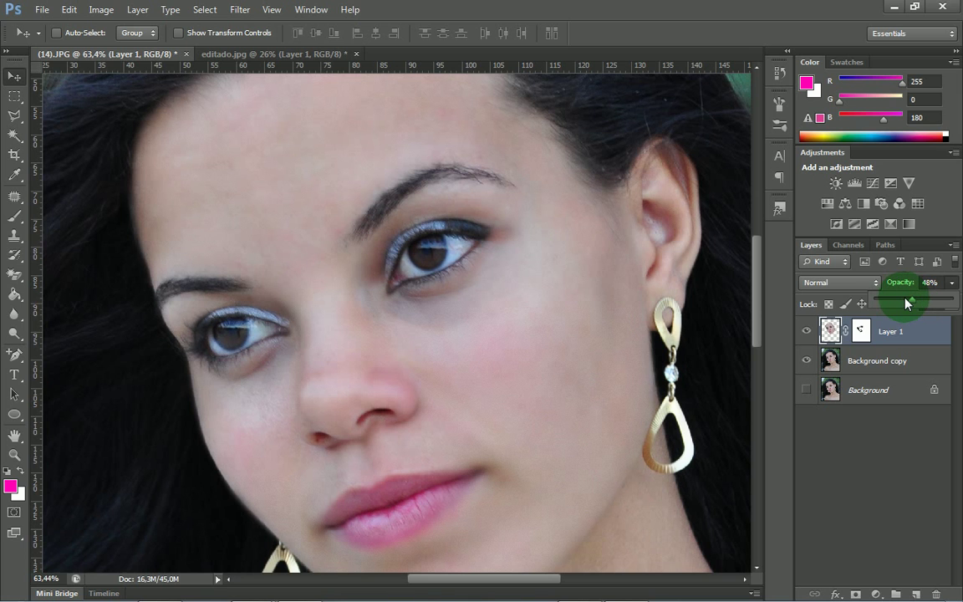
left_click(866, 333)
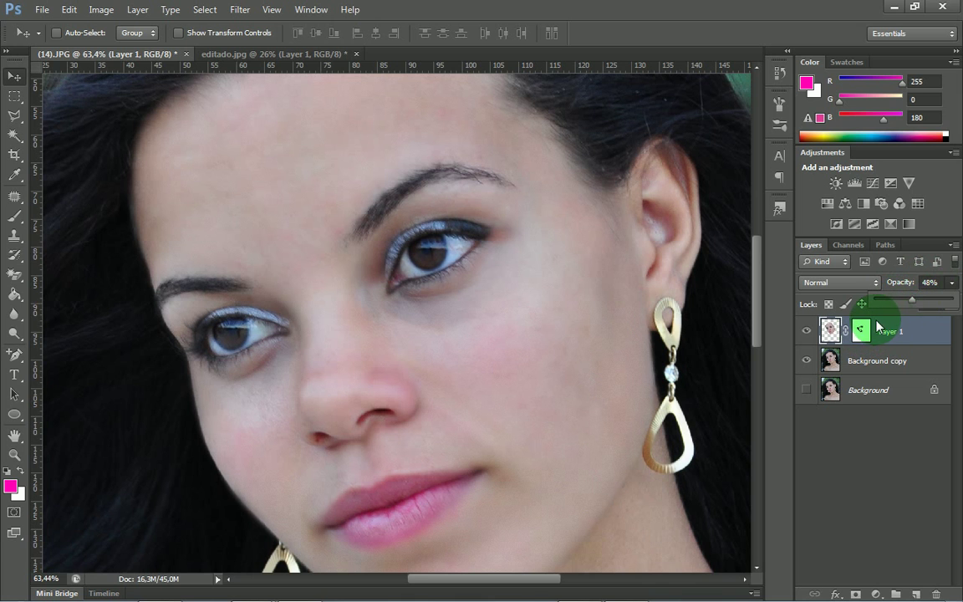
Paint the Layer 1 mask in black with the 43 px brush along the hairline, from the forehead to beside the ear
left_click(859, 334)
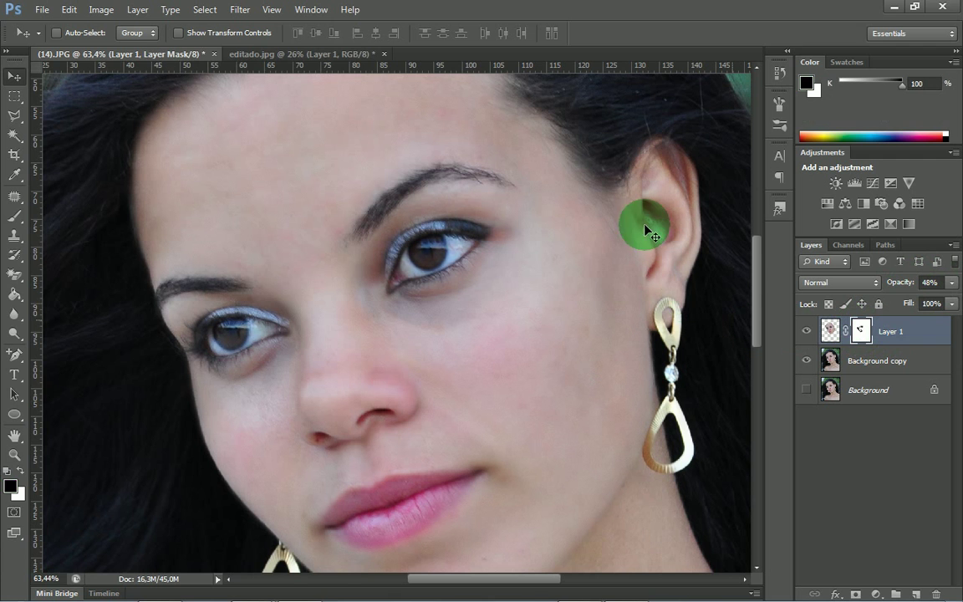
left_click(17, 218)
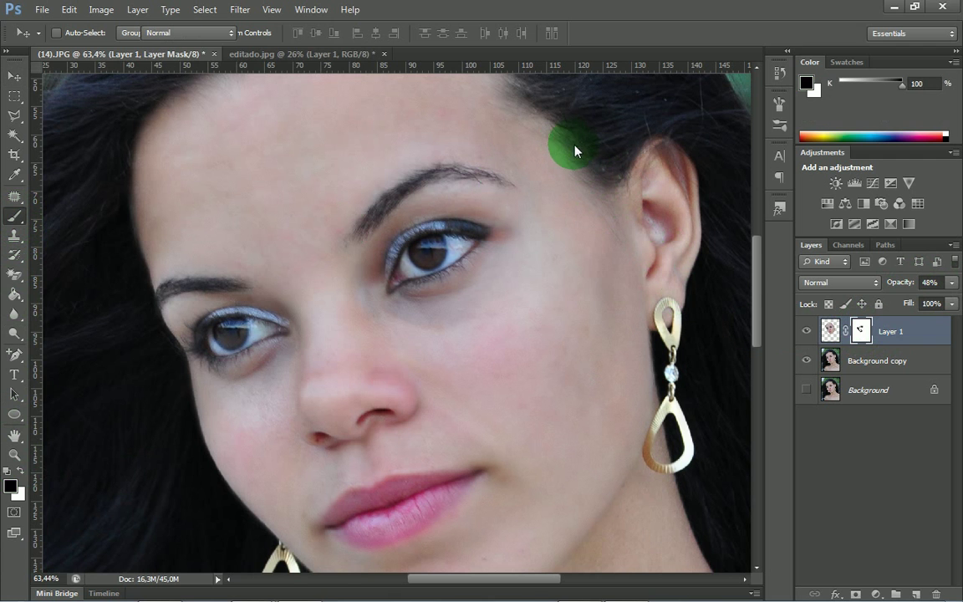
left_click(811, 347)
mouse_move(614, 134)
left_mouse_down()
mouse_move(625, 177)
mouse_move(595, 165)
mouse_move(577, 135)
mouse_move(614, 185)
mouse_move(584, 165)
mouse_move(573, 139)
mouse_move(600, 173)
mouse_move(626, 177)
mouse_move(612, 185)
mouse_move(682, 319)
mouse_move(678, 328)
mouse_move(659, 262)
mouse_move(669, 340)
mouse_move(660, 329)
mouse_move(659, 423)
mouse_move(638, 483)
mouse_move(643, 504)
mouse_move(539, 354)
mouse_move(474, 363)
mouse_move(396, 528)
mouse_move(450, 507)
mouse_move(468, 478)
mouse_move(354, 507)
mouse_move(345, 521)
mouse_move(352, 533)
mouse_move(503, 516)
mouse_move(680, 456)
mouse_move(641, 340)
mouse_move(683, 254)
mouse_move(676, 299)
mouse_move(644, 157)
left_mouse_up()
key("space")
mouse_move(519, 141)
left_mouse_down()
mouse_move(530, 219)
mouse_move(513, 233)
left_mouse_up()
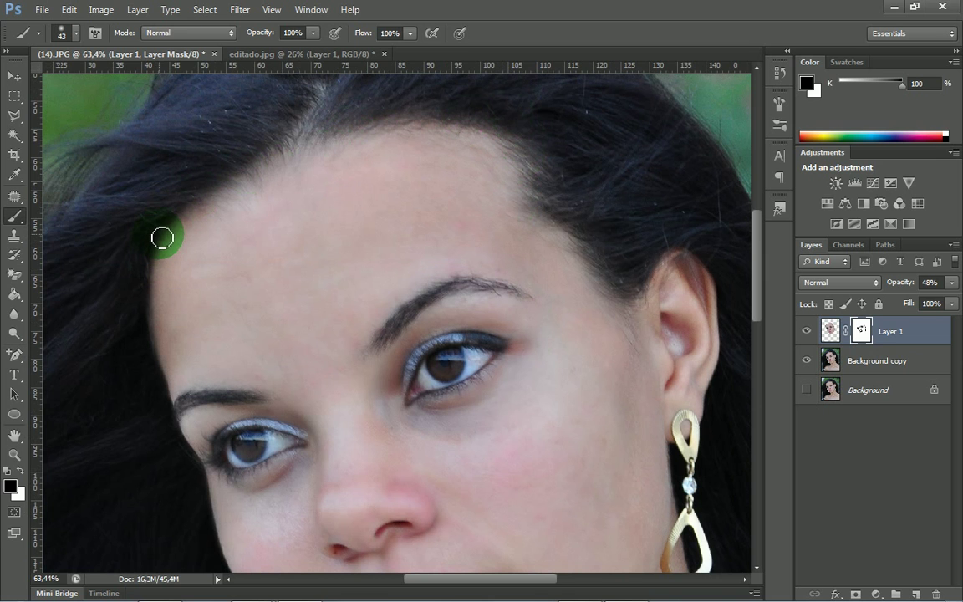
mouse_move(161, 238)
left_mouse_down()
mouse_move(178, 215)
mouse_move(272, 161)
mouse_move(437, 133)
mouse_move(477, 142)
mouse_move(516, 180)
mouse_move(525, 175)
mouse_move(488, 156)
left_mouse_up()
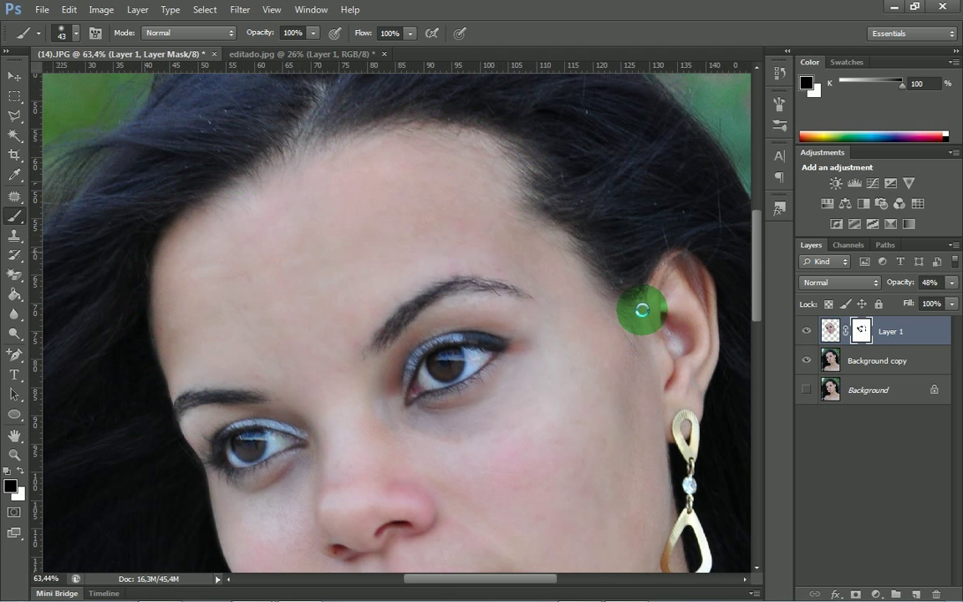
mouse_move(628, 303)
left_mouse_down()
mouse_move(587, 253)
mouse_move(606, 289)
mouse_move(647, 298)
left_mouse_up()
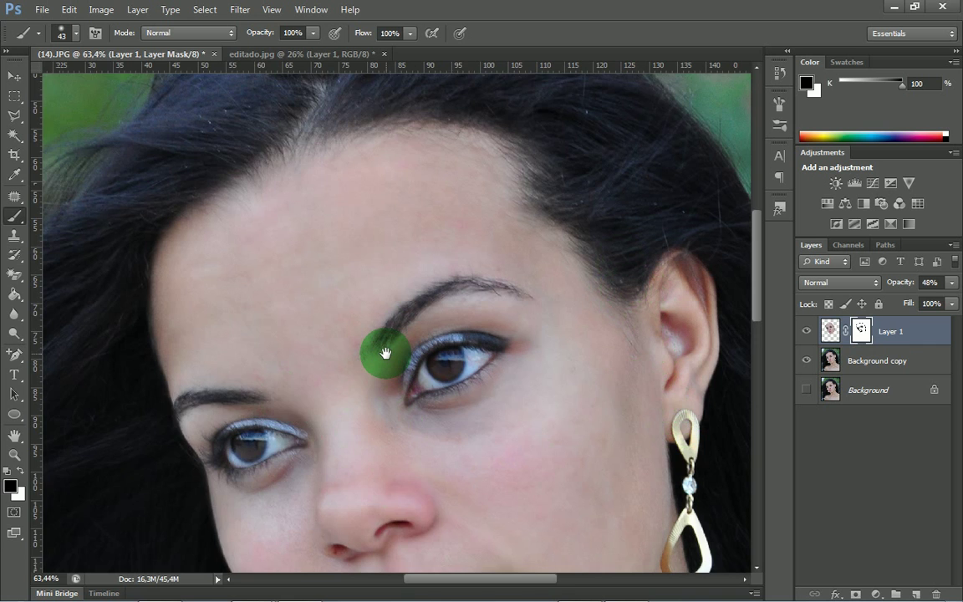
Toggle Layer 1's visibility off and on to compare the face with and without the smoothing
scroll(385, 352, "down", 3)
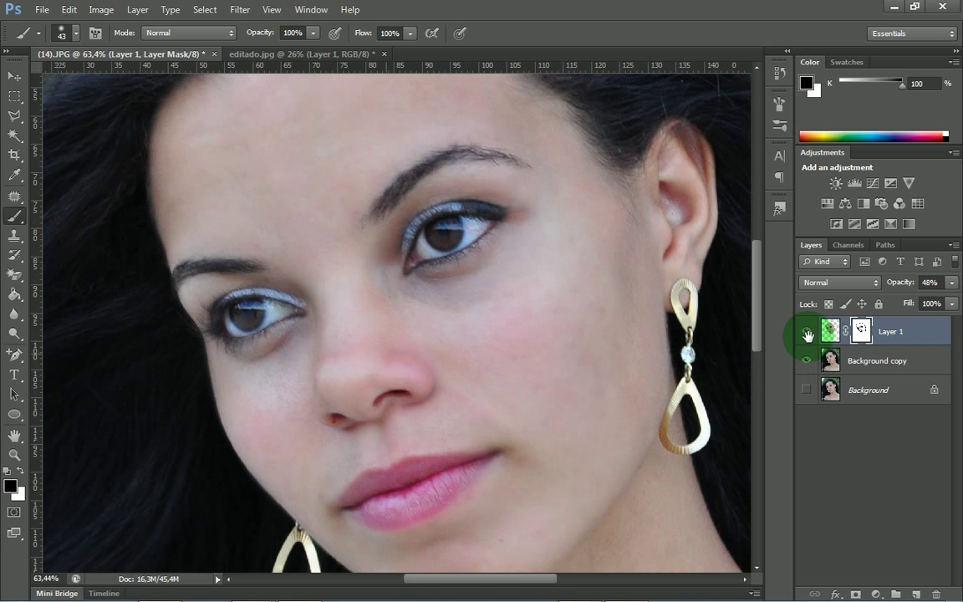
left_click(807, 333)
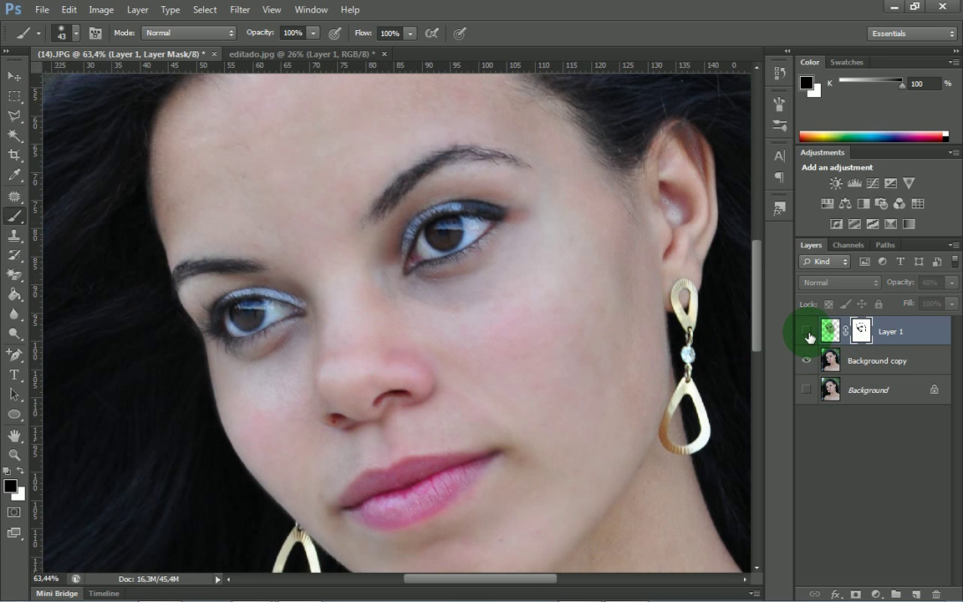
left_click(807, 334)
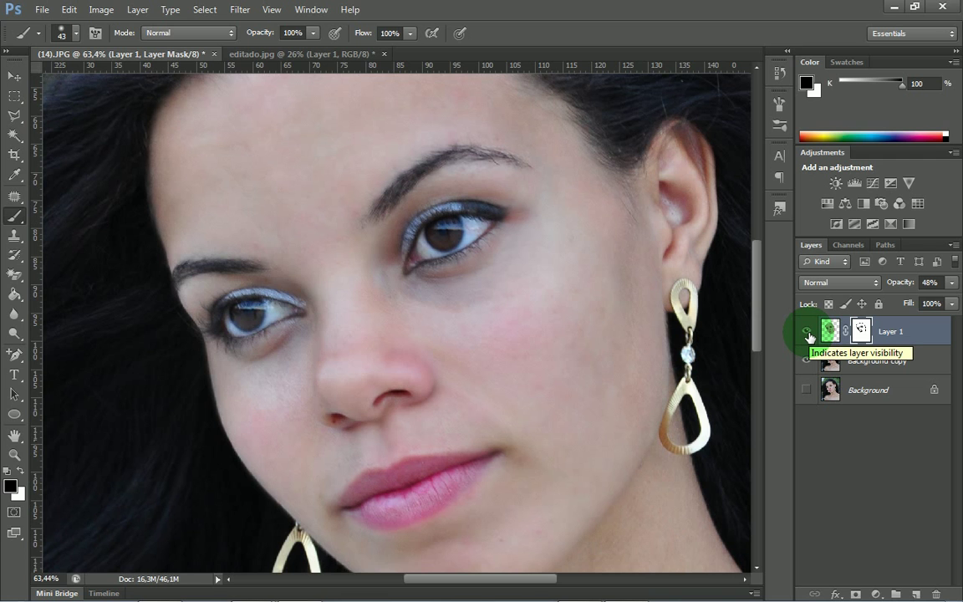
left_click(806, 334)
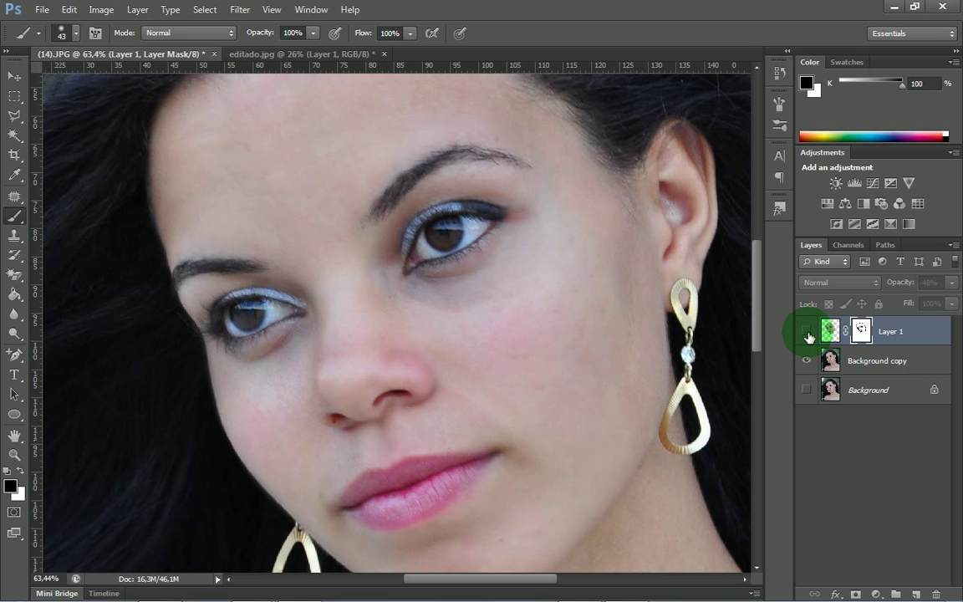
left_click(806, 333)
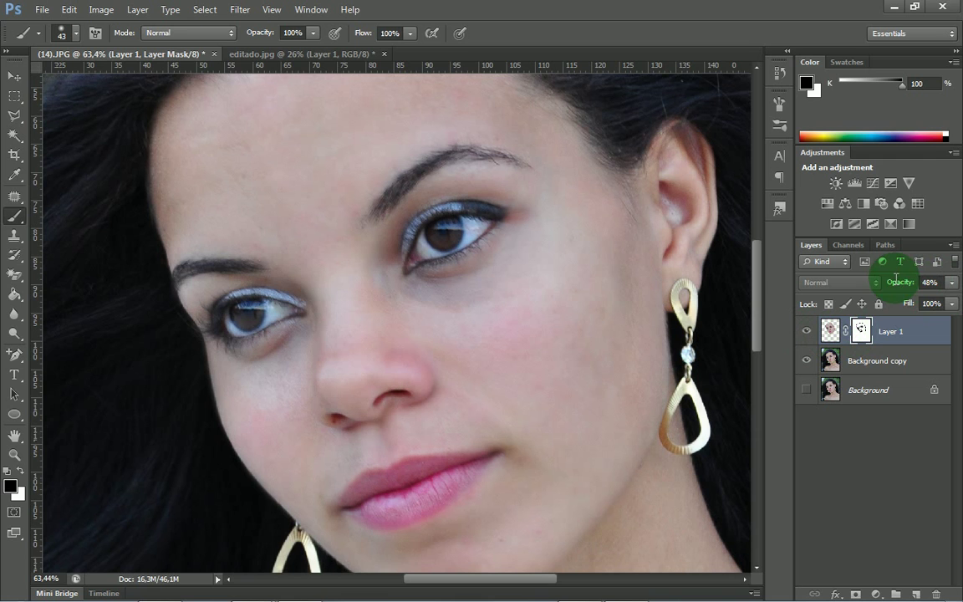
Raise Layer 1's opacity to 72% while checking the smoothing on the upper face and the chin
left_click_drag(896, 285, 904, 289)
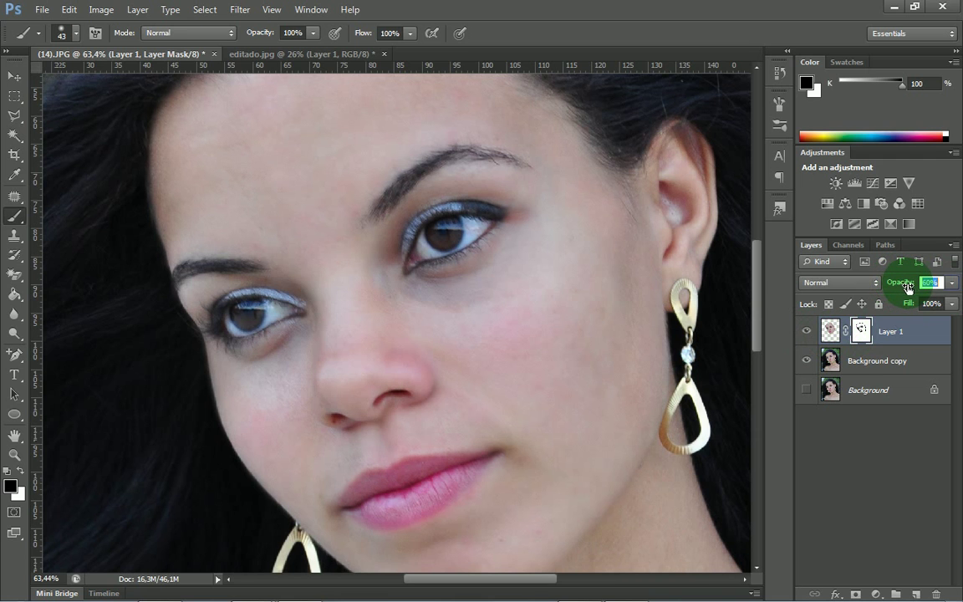
left_click_drag(909, 287, 904, 283)
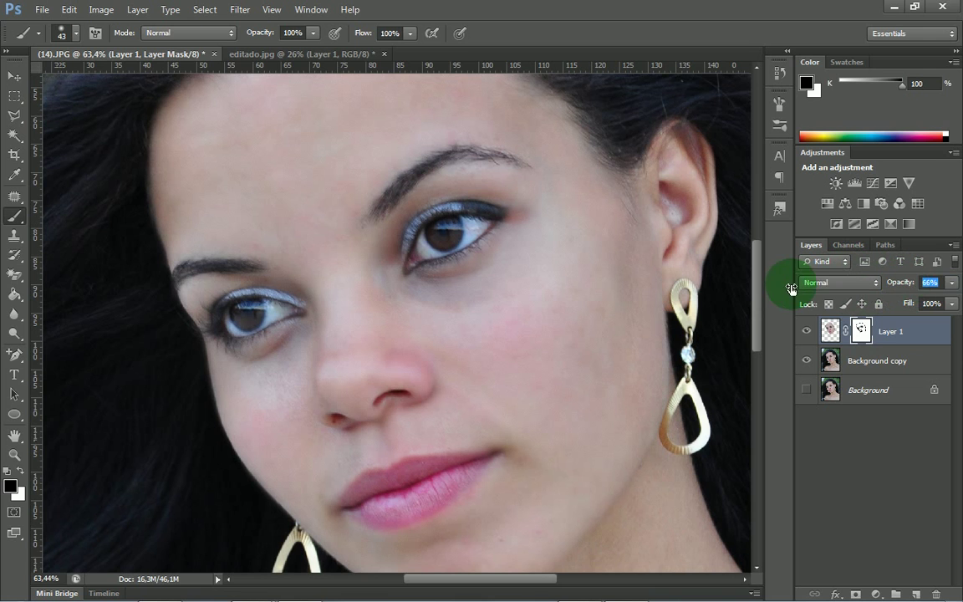
left_click_drag(903, 284, 905, 283)
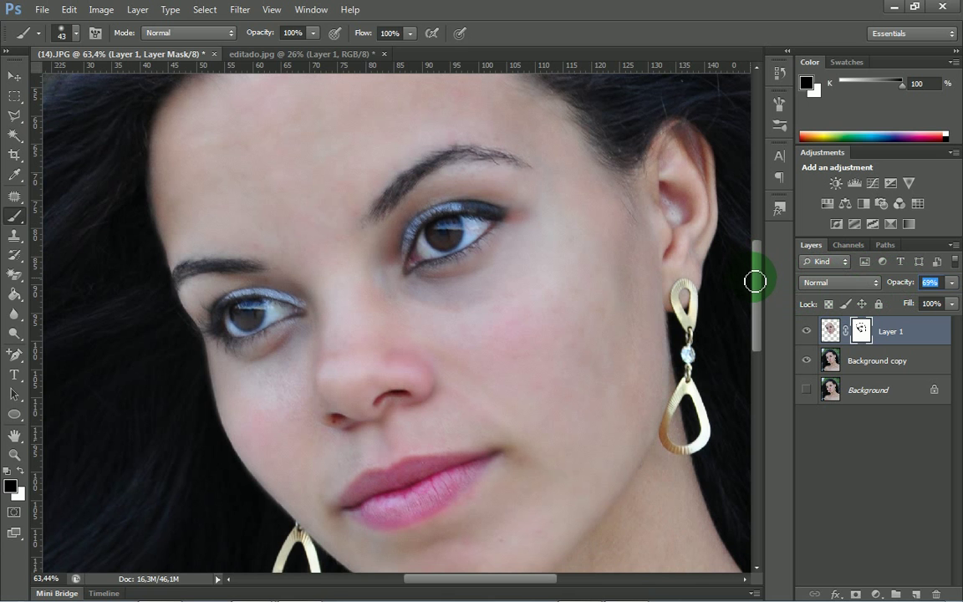
scroll(759, 289, "down", 1)
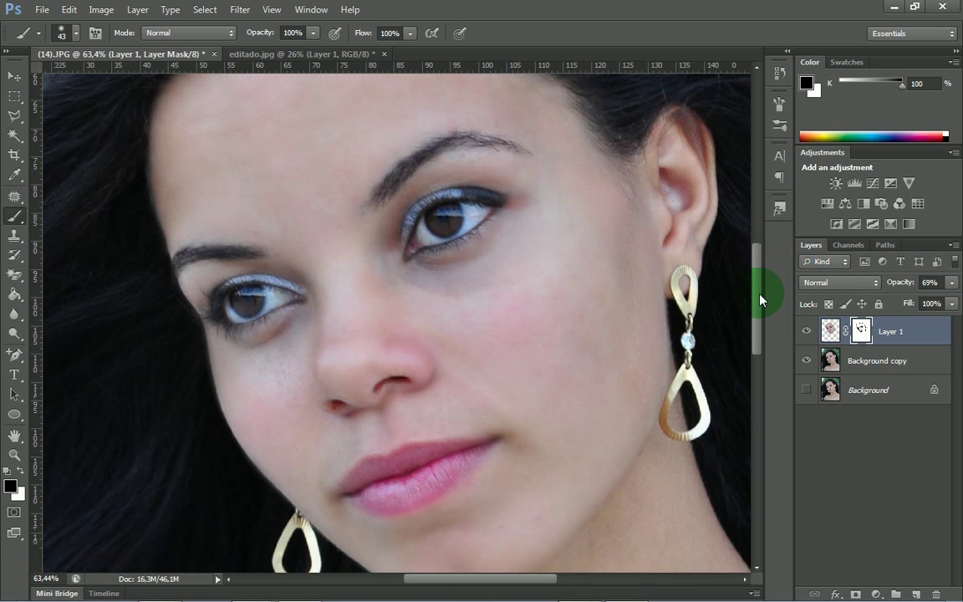
left_click_drag(760, 299, 763, 318)
left_click(830, 332)
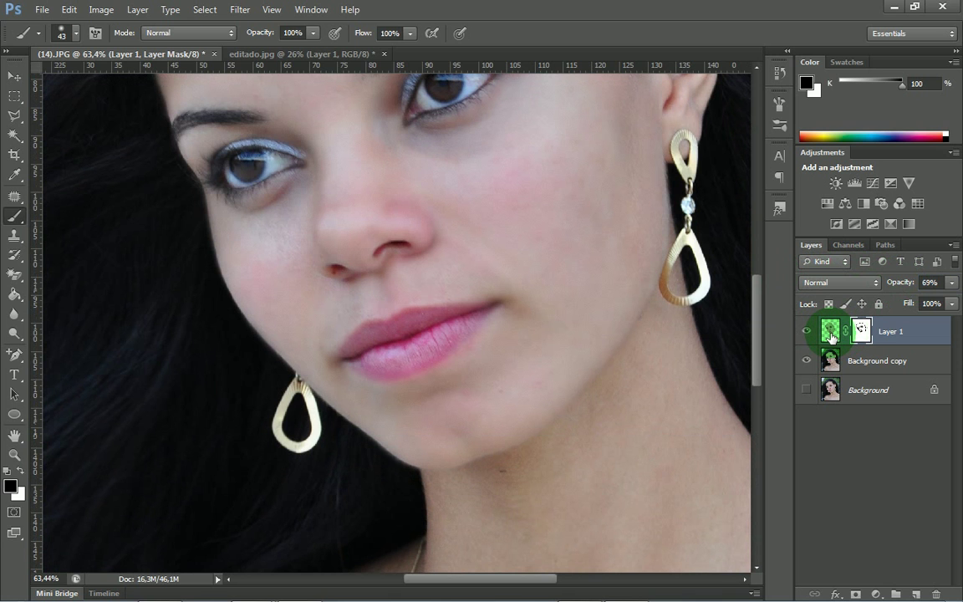
left_click(902, 286)
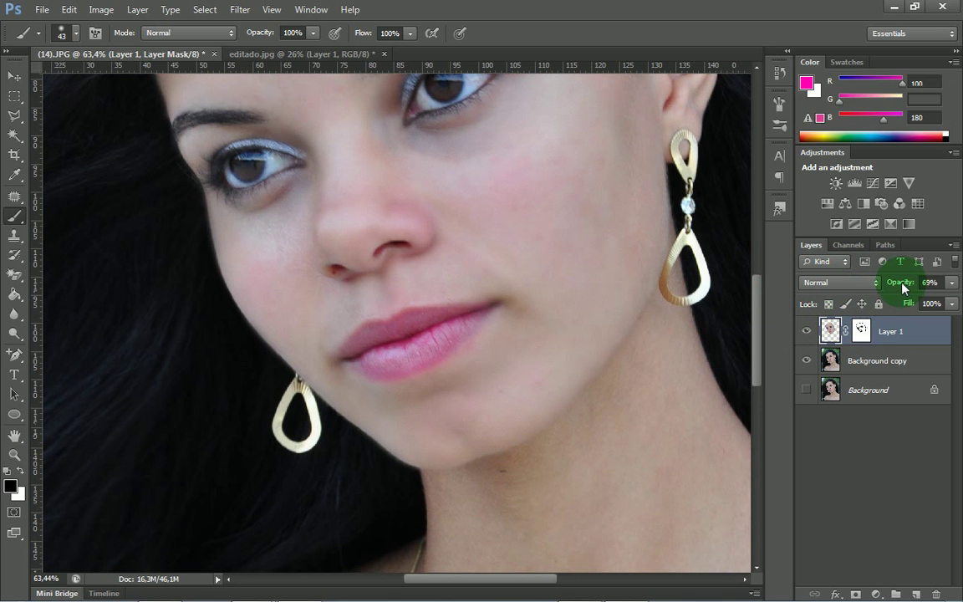
left_click(905, 282)
left_click_drag(905, 283, 911, 282)
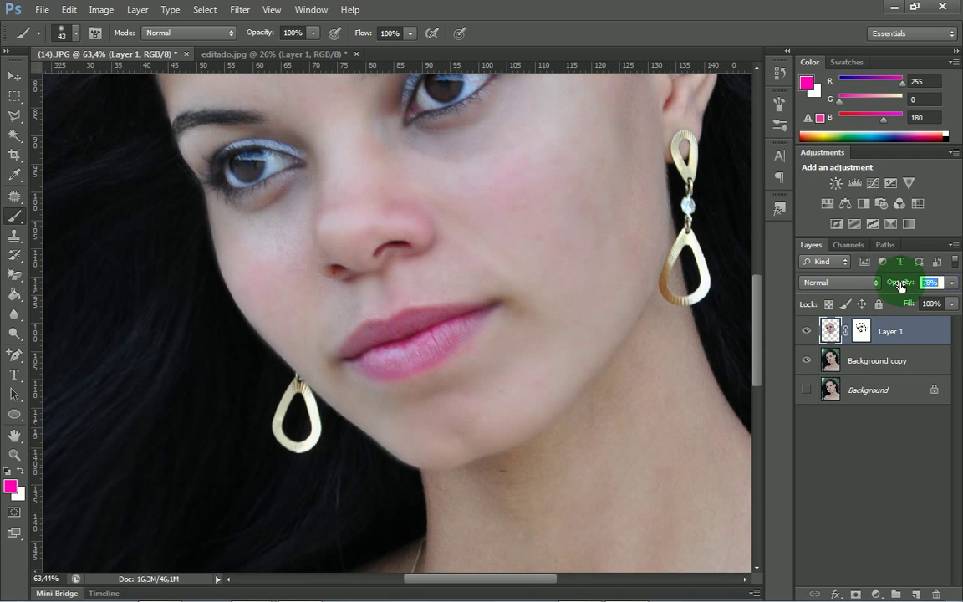
left_click_drag(901, 286, 902, 287)
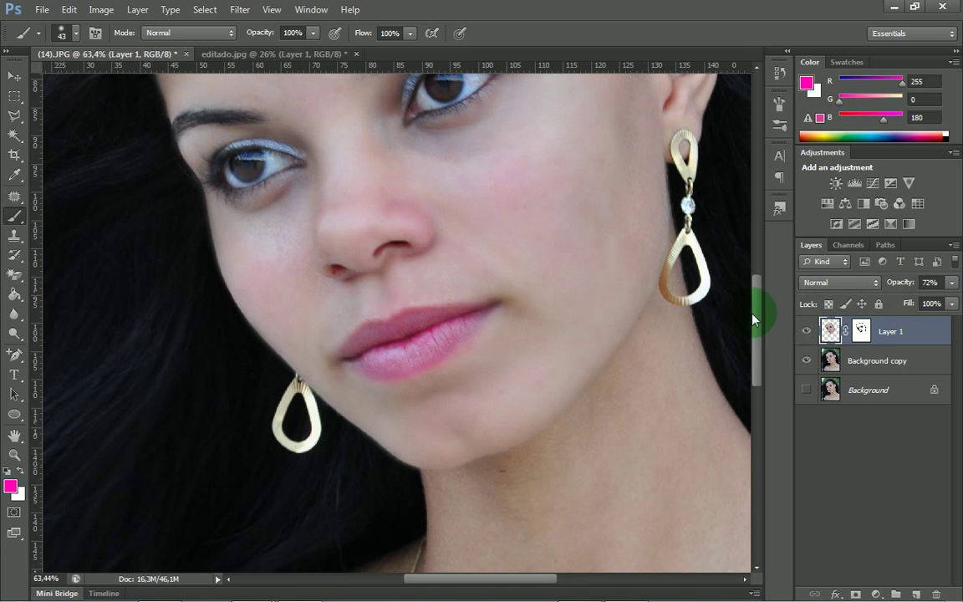
Compare the face with Layer 1 hidden and shown again, examining the skin from the forehead to the chin
left_click_drag(756, 314, 766, 252)
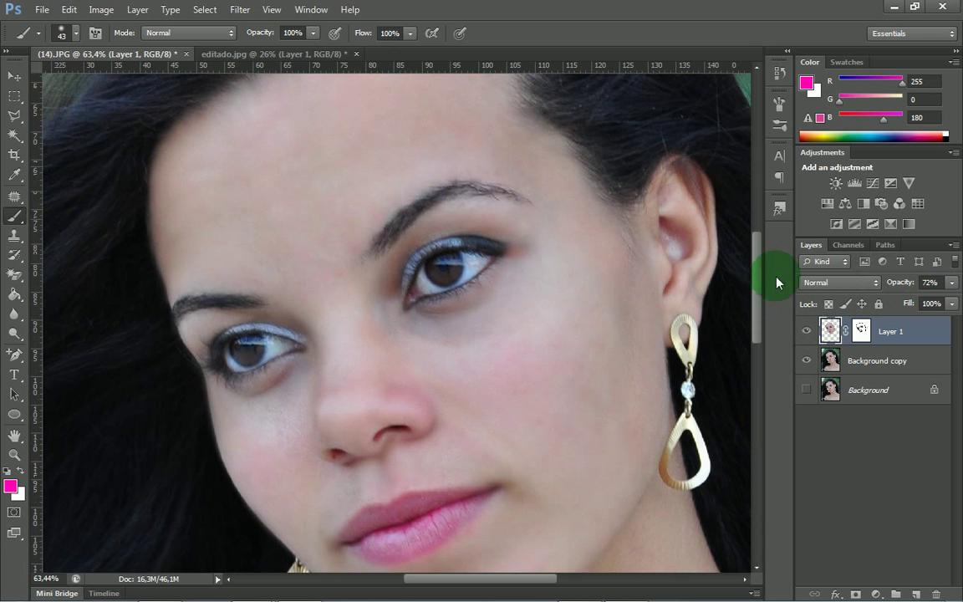
left_click(806, 333)
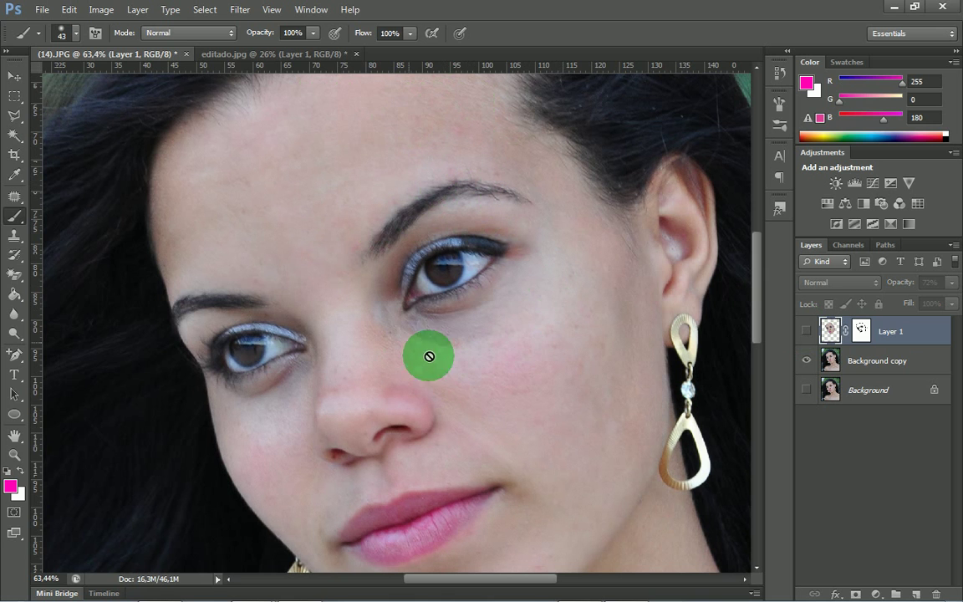
left_click(806, 333)
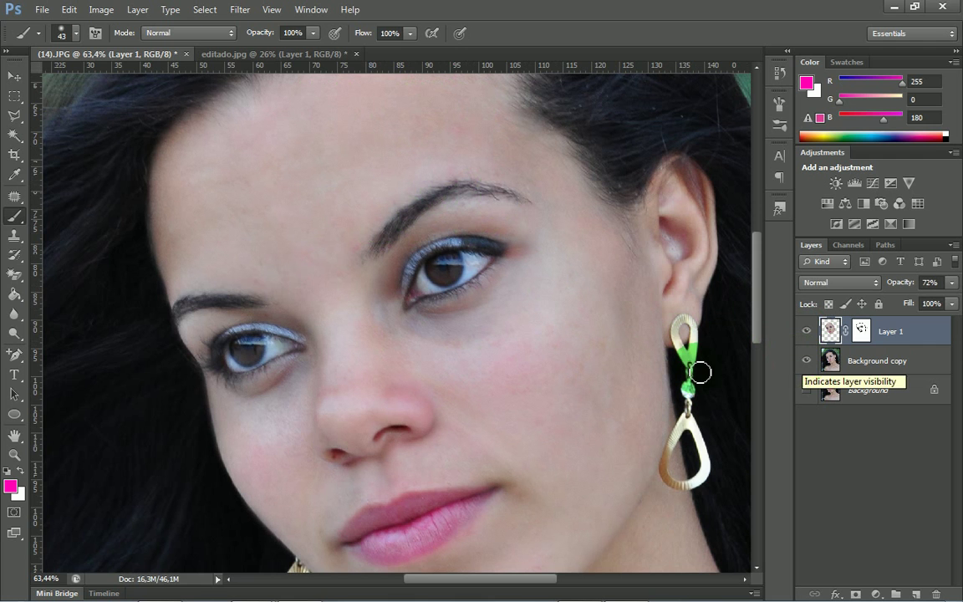
left_click_drag(757, 274, 757, 317)
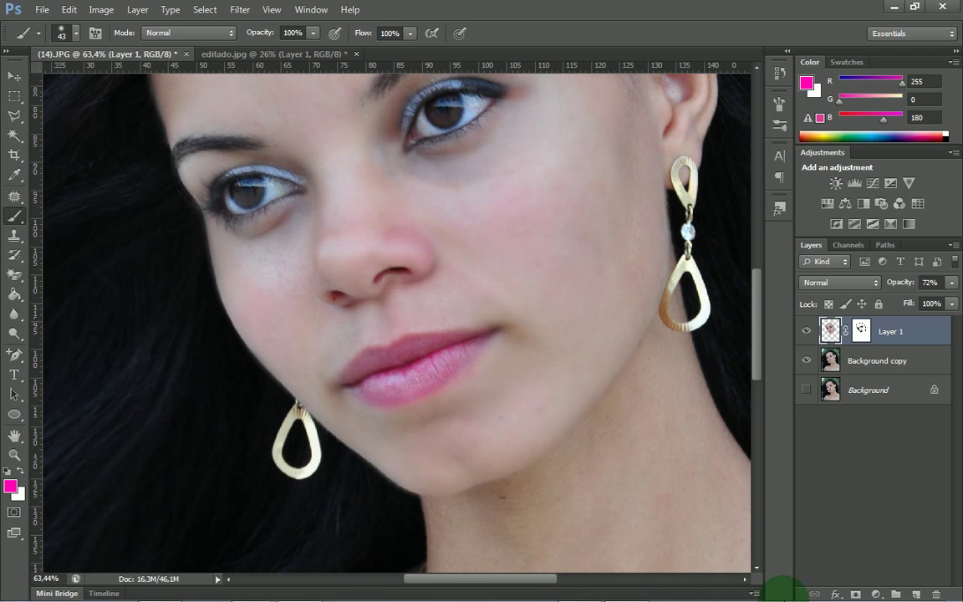
Add a new empty layer above Layer 1 and enlarge the soft brush to 484 px over the cheek near the ear
left_click_drag(759, 341, 761, 314)
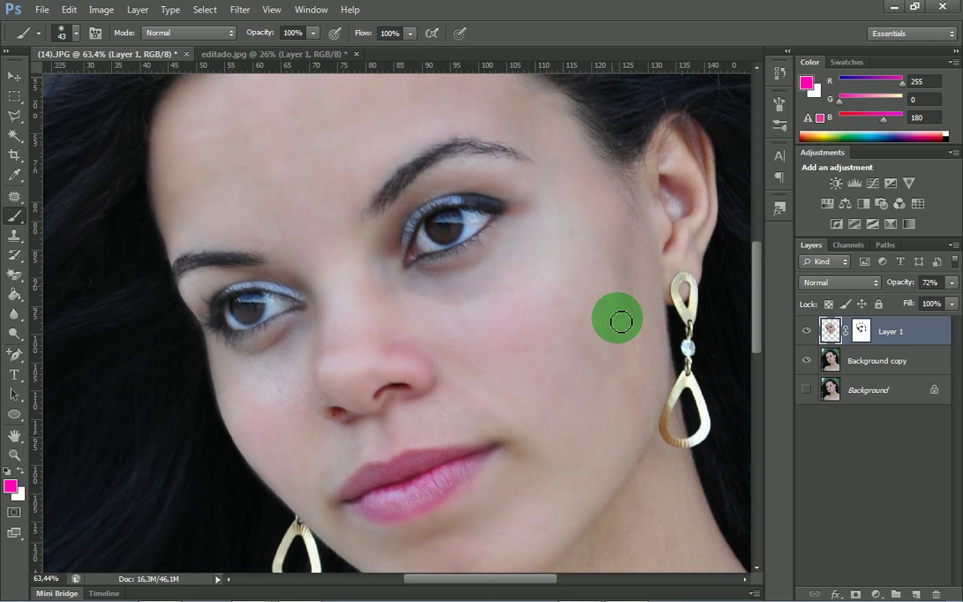
left_click(916, 594)
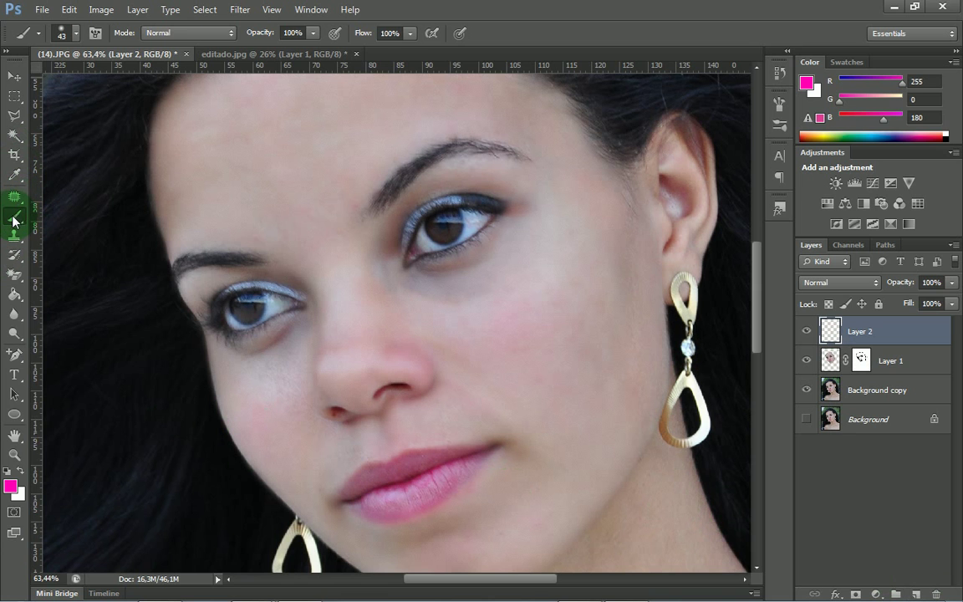
right_click(460, 311, "alt")
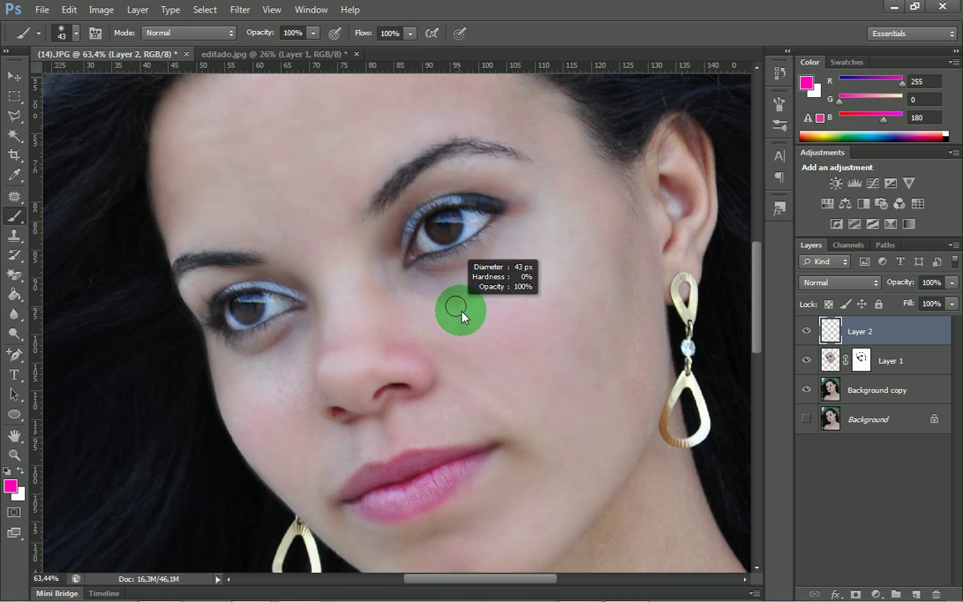
mouse_move(473, 318)
left_mouse_down()
mouse_move(555, 362)
mouse_move(584, 365)
mouse_move(589, 328)
mouse_move(601, 319)
left_mouse_up()
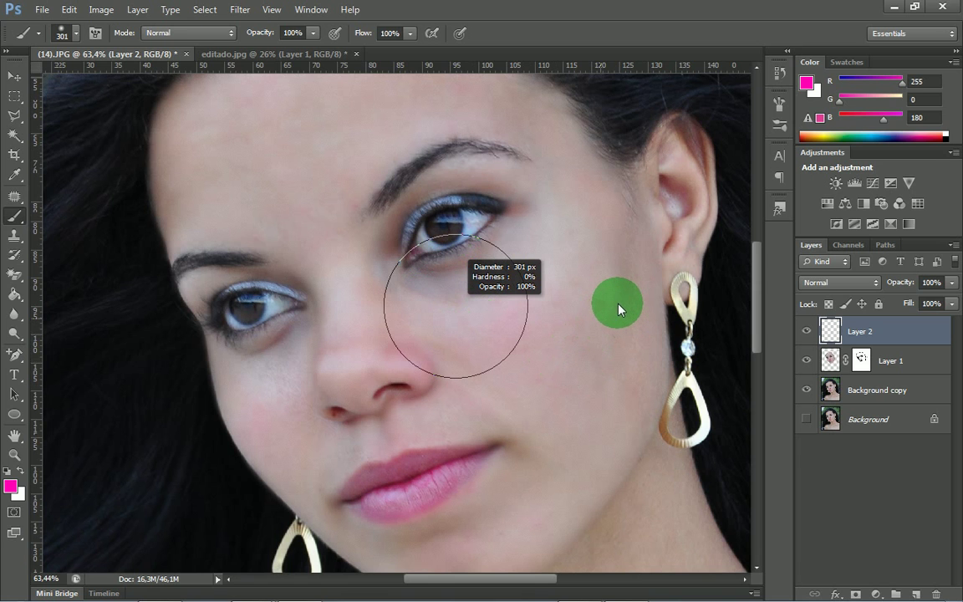
left_click_drag(613, 302, 612, 304)
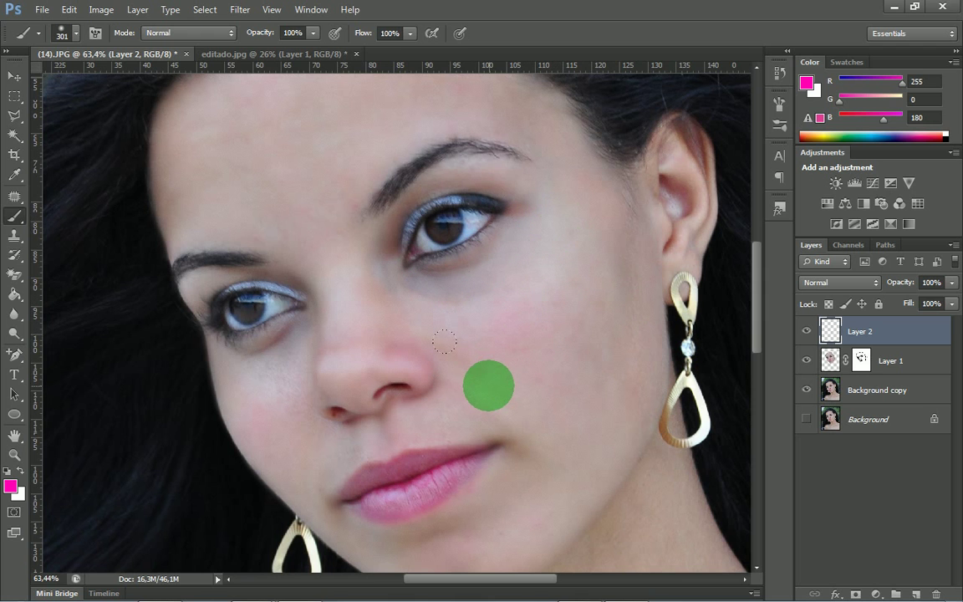
mouse_move(478, 337)
left_mouse_down()
mouse_move(490, 322)
mouse_move(536, 323)
mouse_move(538, 338)
mouse_move(571, 357)
left_mouse_up()
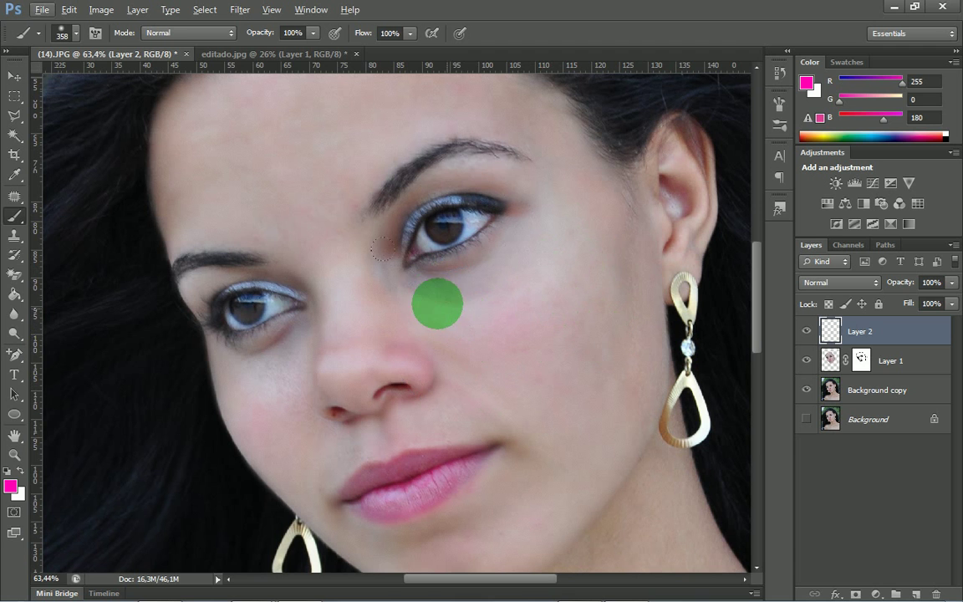
mouse_move(429, 298)
left_mouse_down()
mouse_move(476, 314)
mouse_move(454, 308)
left_mouse_up()
left_click_drag(550, 335, 554, 329)
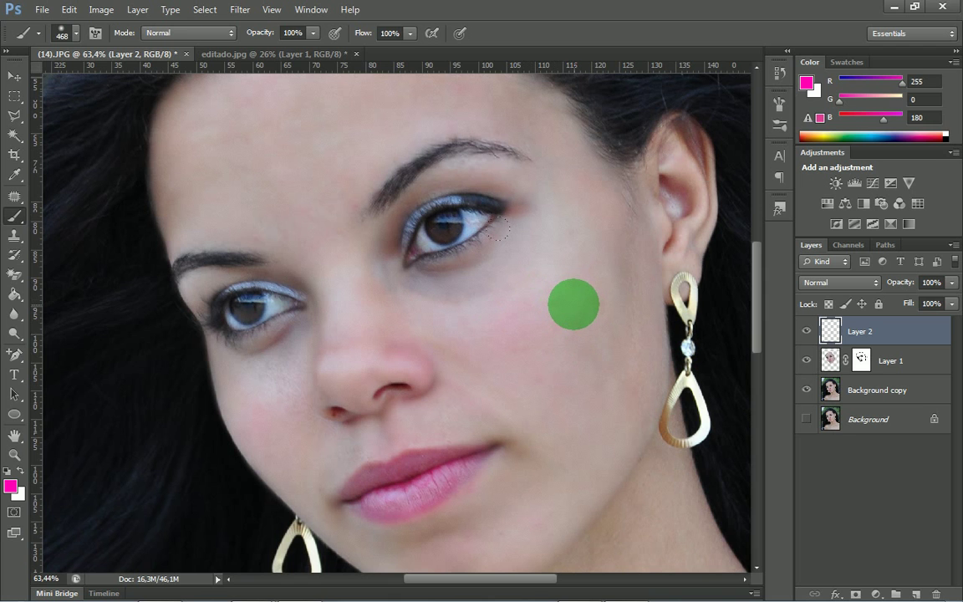
mouse_move(559, 290)
left_mouse_down()
mouse_move(585, 316)
mouse_move(581, 277)
mouse_move(586, 316)
mouse_move(570, 318)
mouse_move(563, 290)
left_mouse_up()
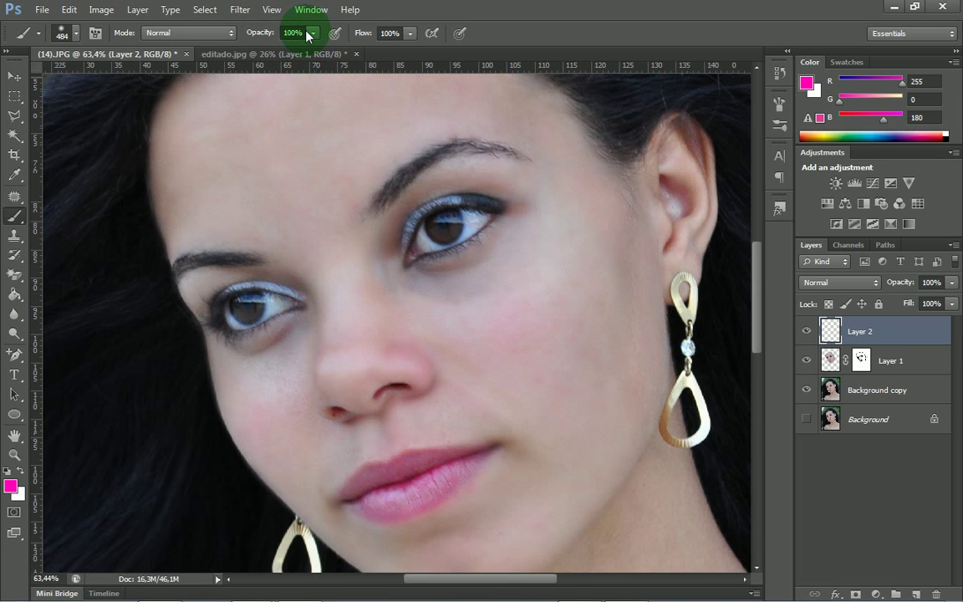
Set the brush opacity to 50% and its flow to 50%
left_click(273, 33)
type("5")
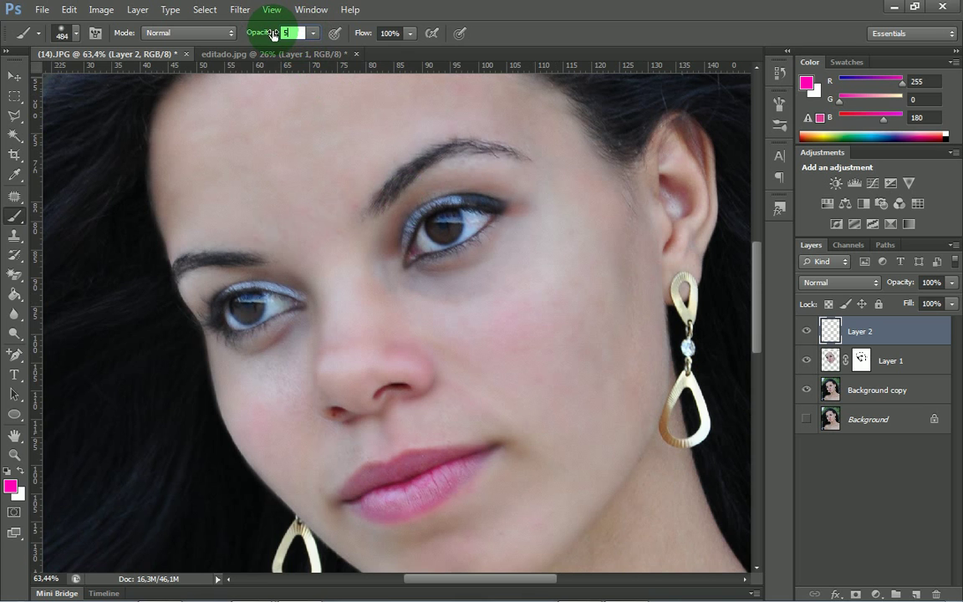
type("0")
key("Tab")
type("50")
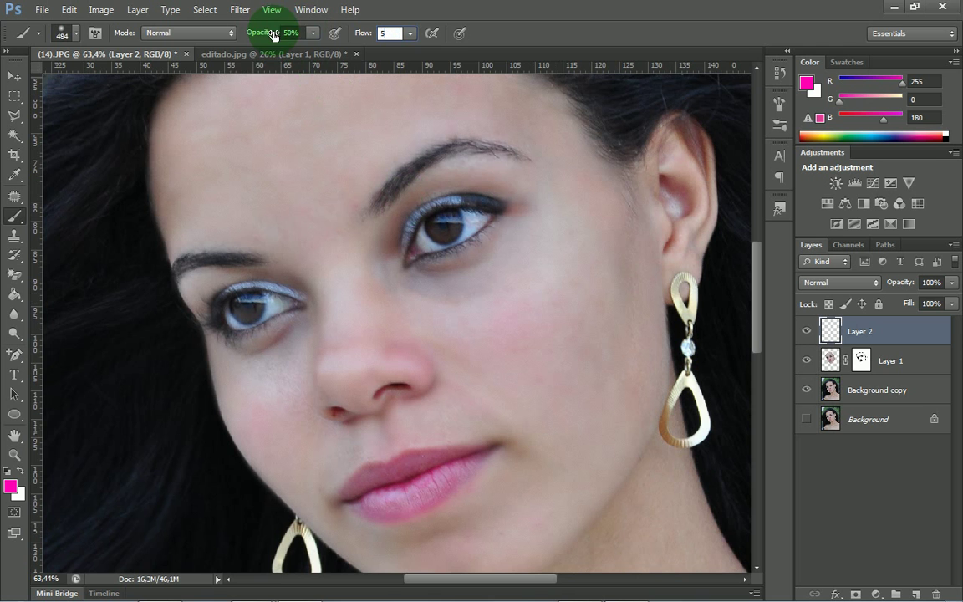
Choose a softer pink foreground colour (R 237, G 58, B 184) and paint blush on the cheek near the ear
left_click(13, 488)
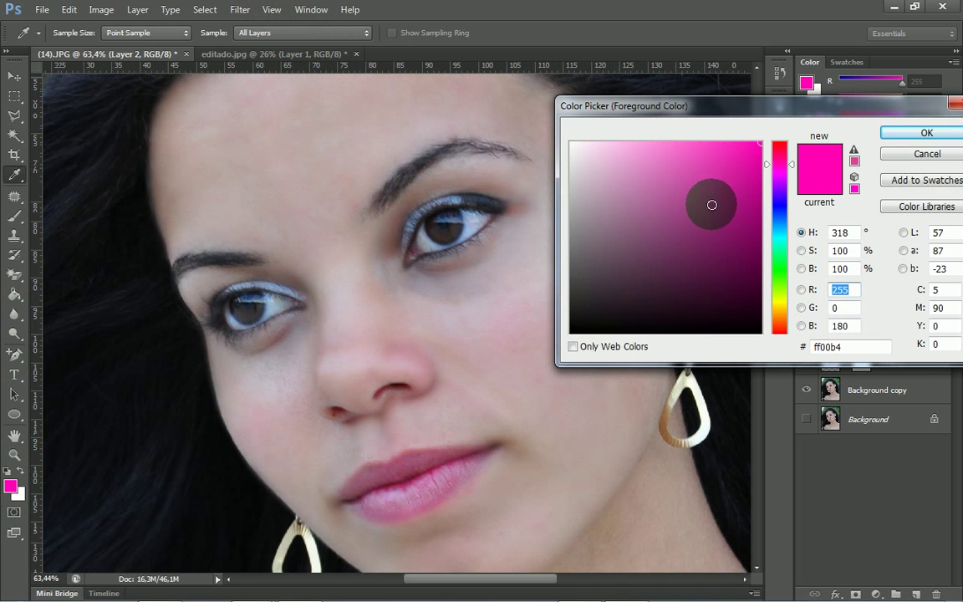
left_click(755, 163)
left_click_drag(755, 163, 715, 156)
left_click(893, 140)
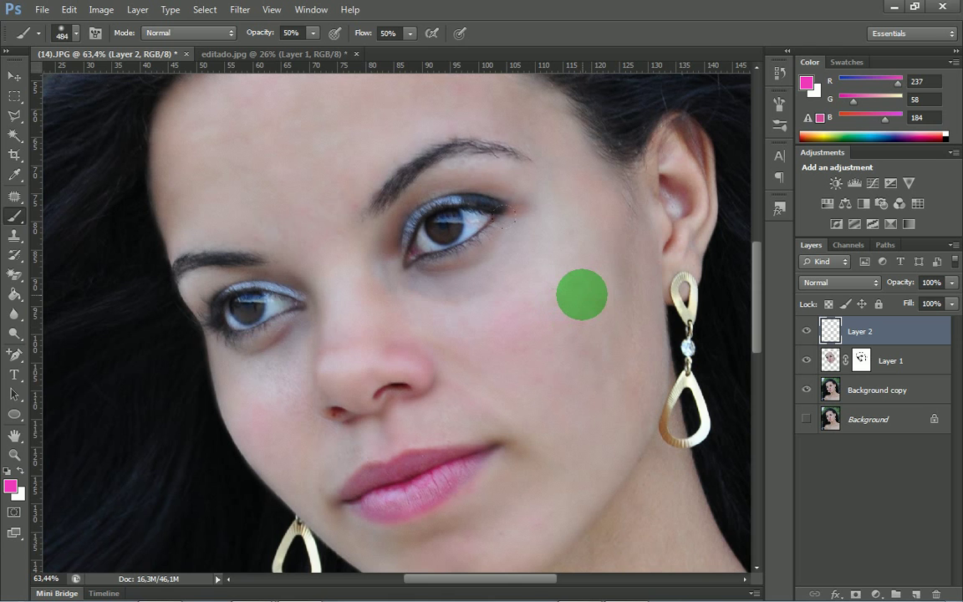
left_click(577, 288)
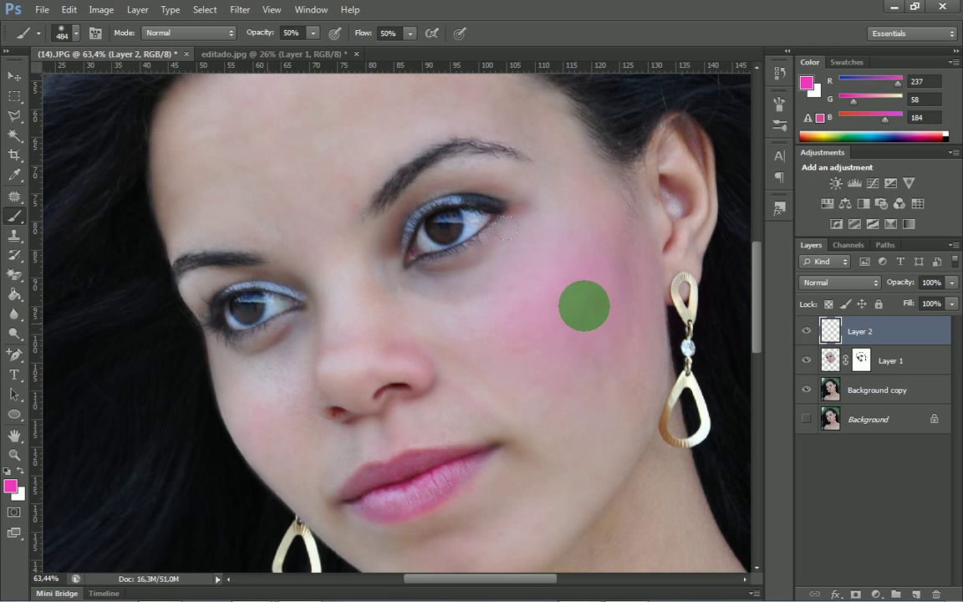
Try a dab on the forehead with the brush hardness at 96% and undo it
right_click(585, 305)
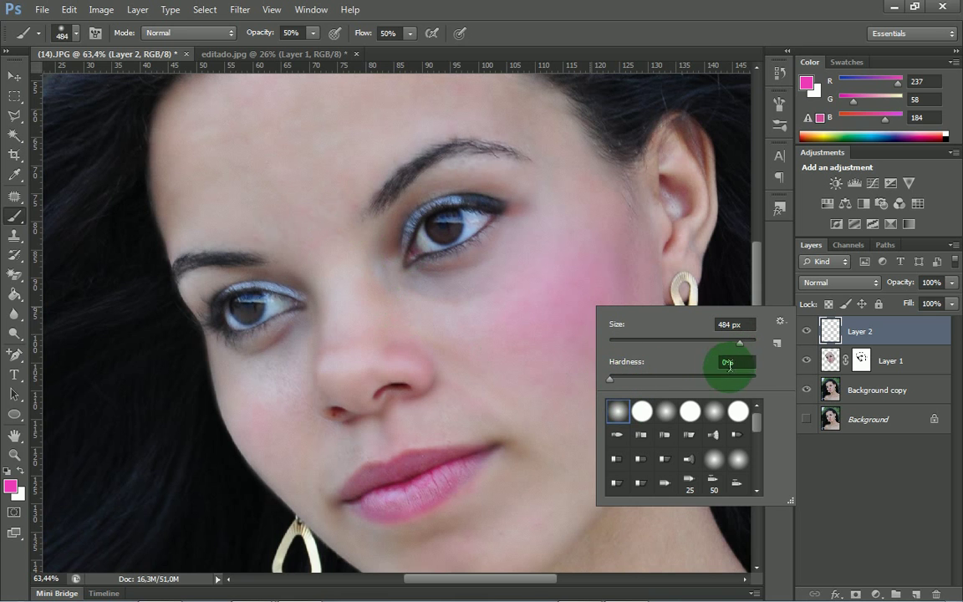
left_click_drag(613, 381, 683, 391)
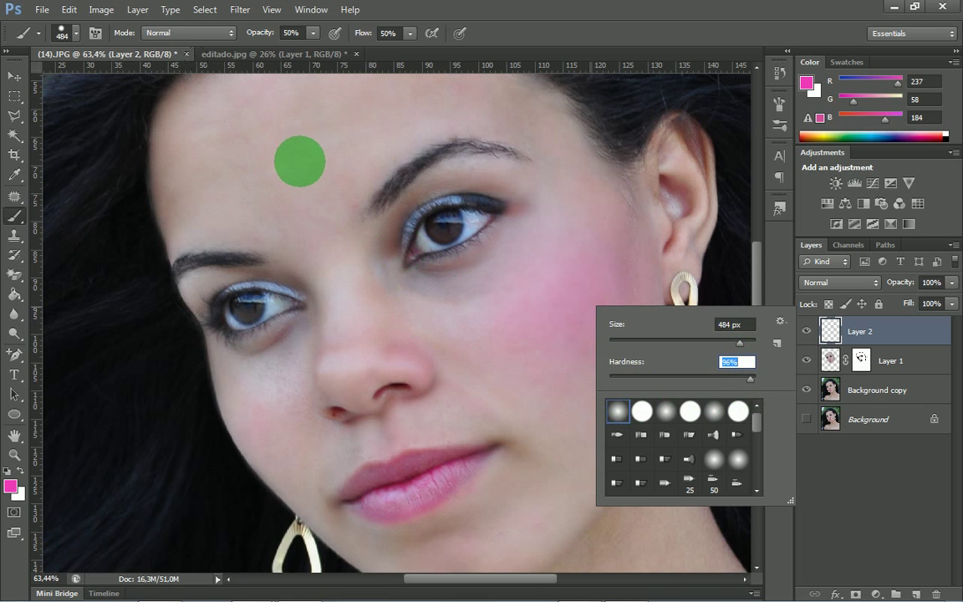
left_click(306, 160)
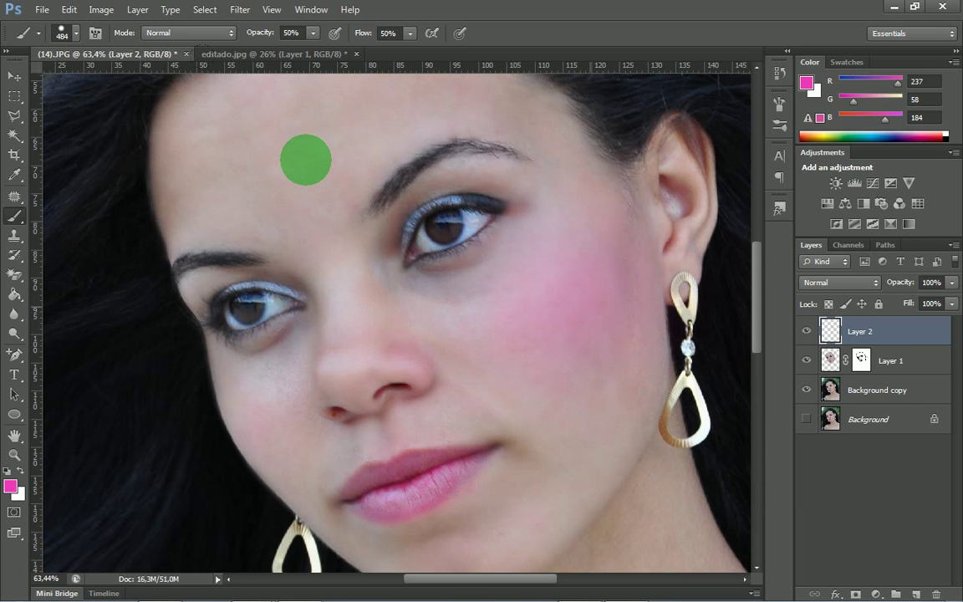
left_click(305, 159)
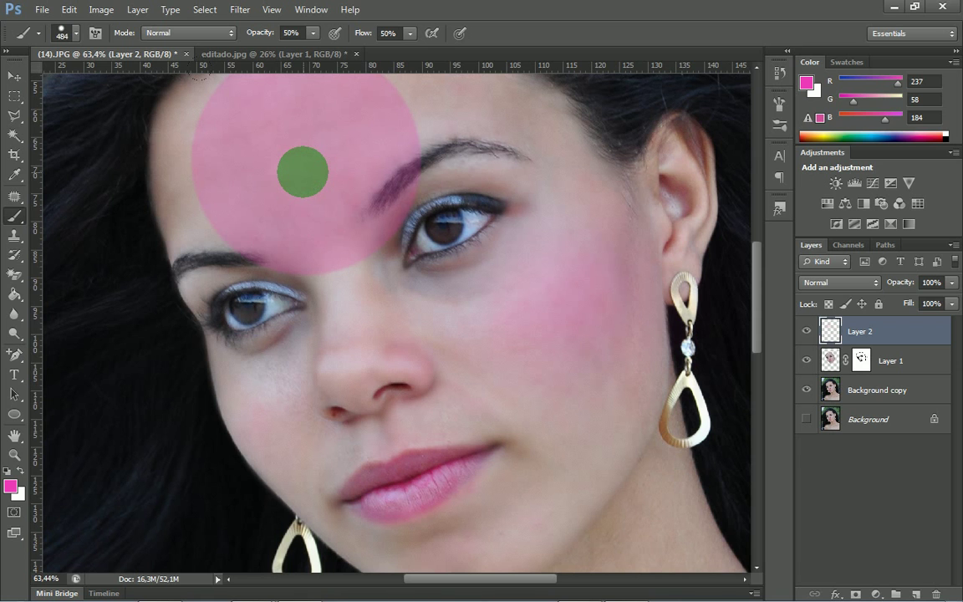
key("ctrl+z")
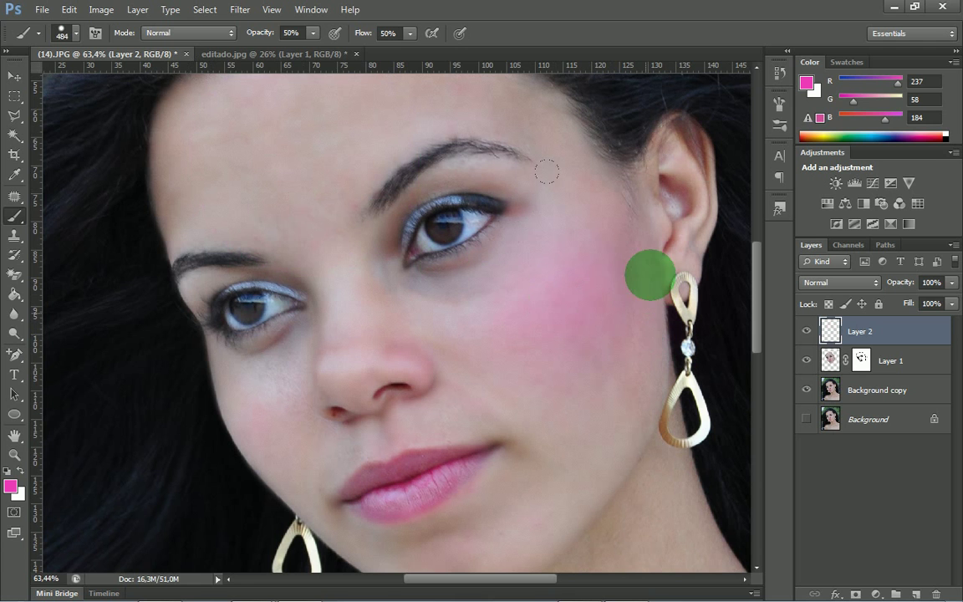
Try to reset the brush hardness to 0% and dab blush on the far cheek, undoing the dab
right_click(587, 329)
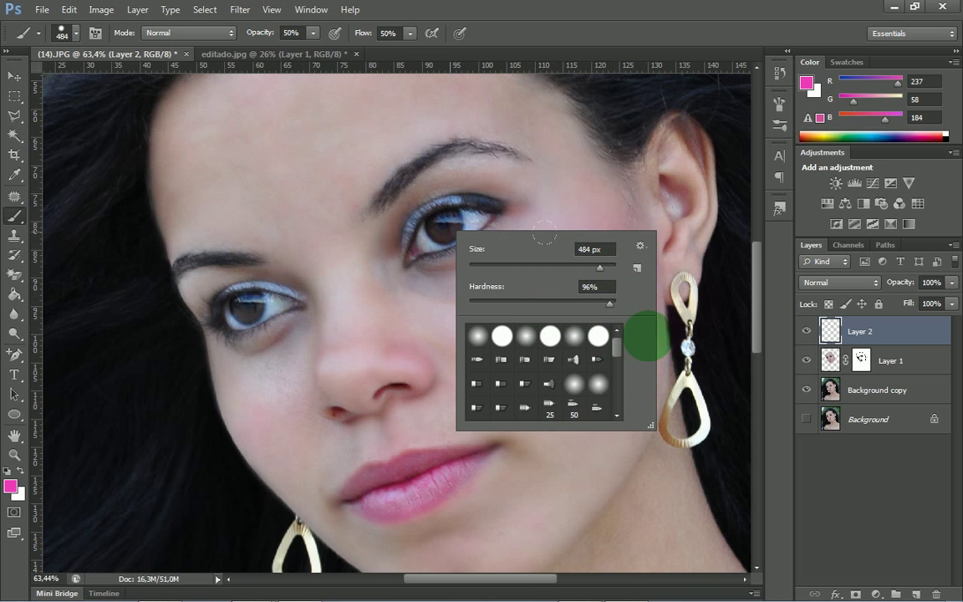
left_click_drag(610, 301, 465, 306)
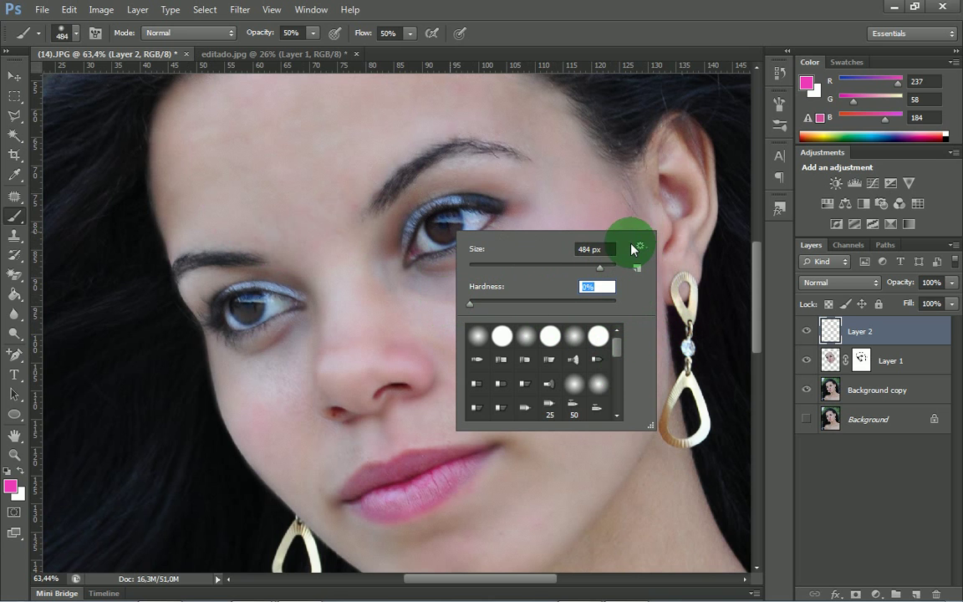
key("Return")
left_click_drag(576, 313, 572, 297)
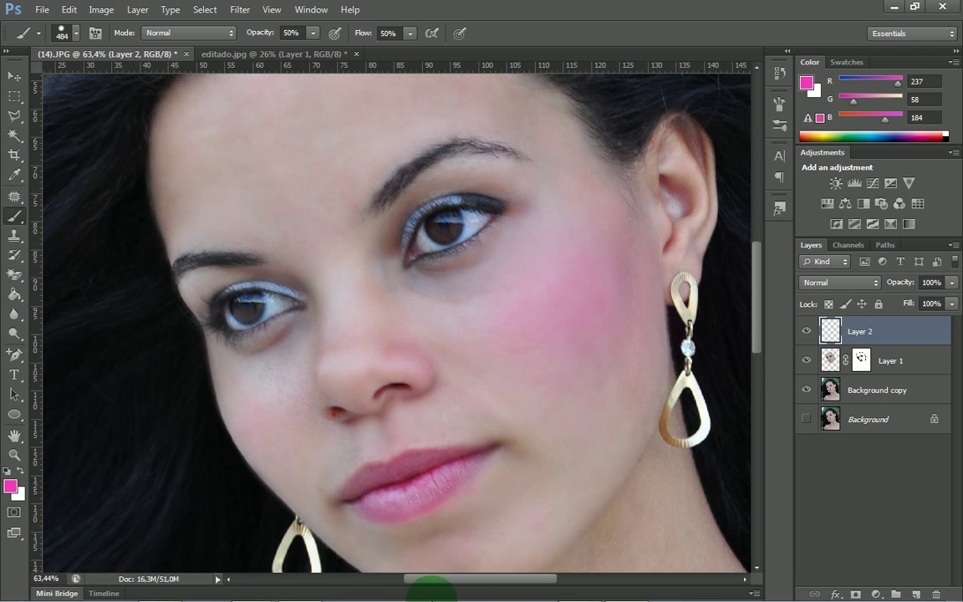
mouse_move(420, 599)
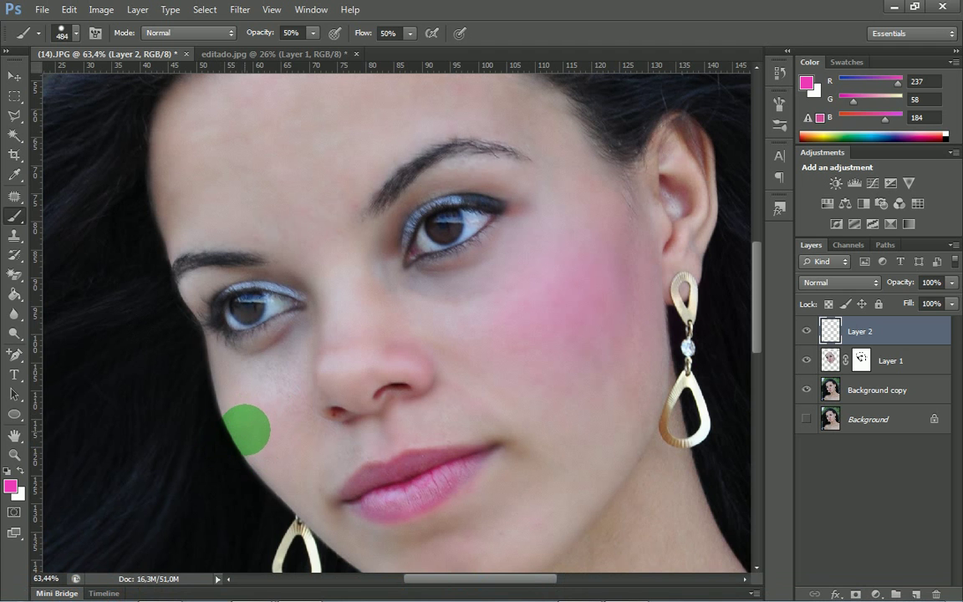
left_click(229, 430)
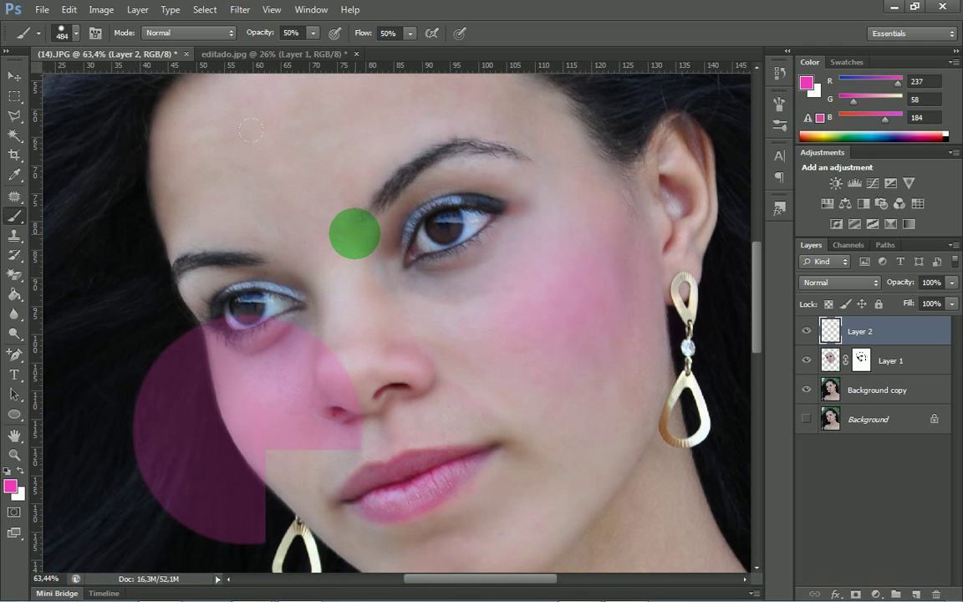
key("ctrl+z")
Set the brush to 0% hardness and 273 px, and paint pink blush on the far cheek
right_click(353, 230)
left_click(423, 307)
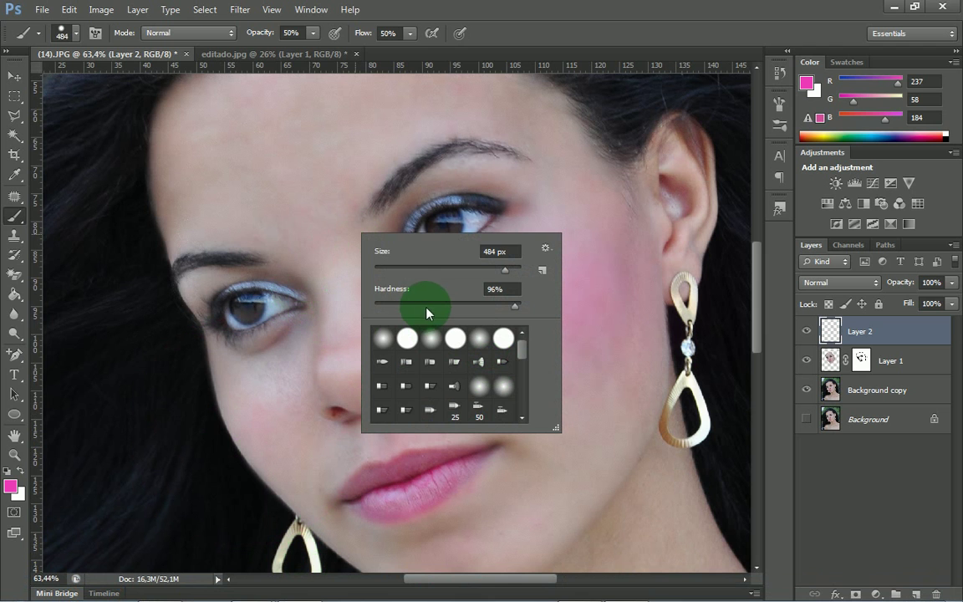
left_click(374, 307)
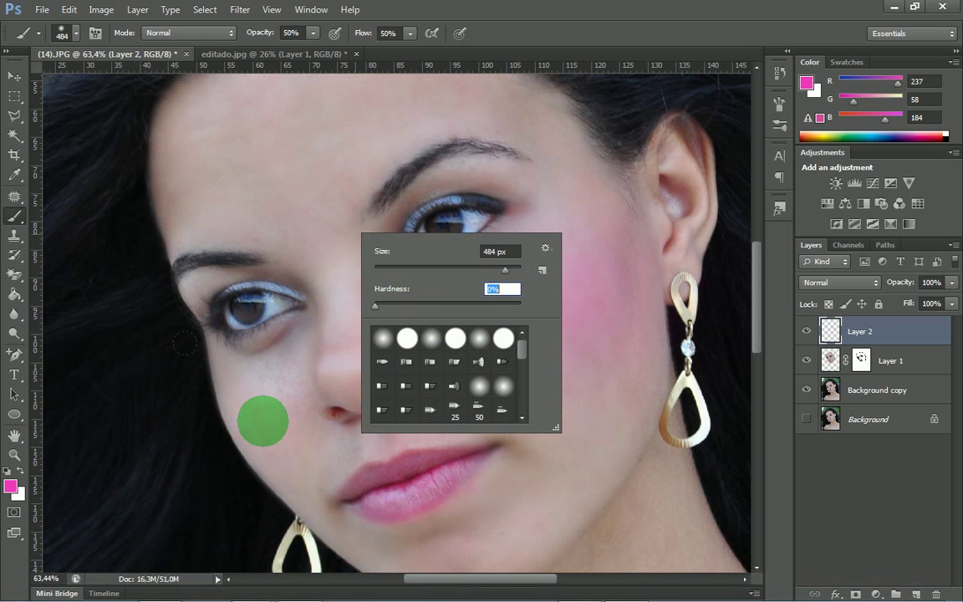
left_click(262, 422)
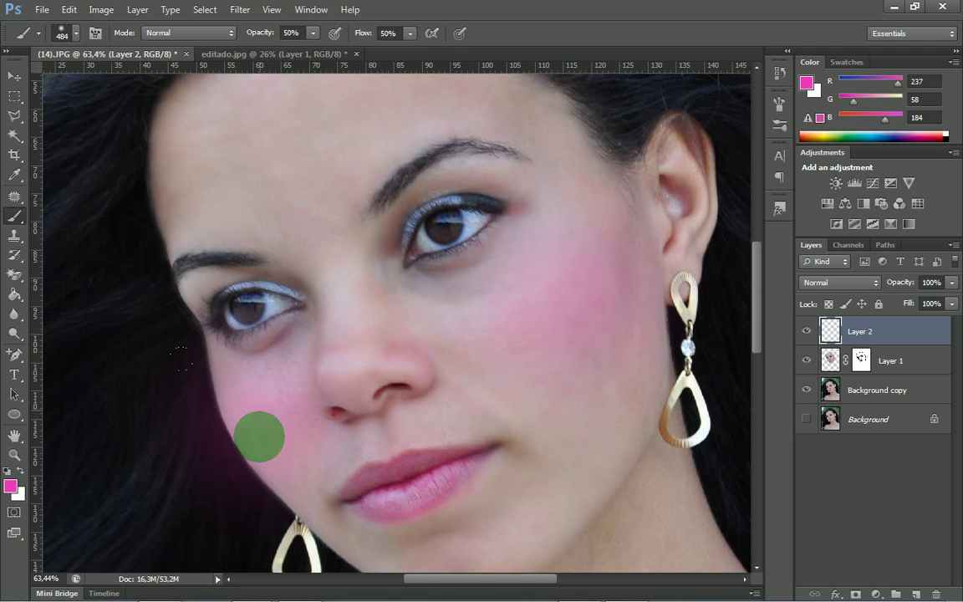
key("ctrl+z")
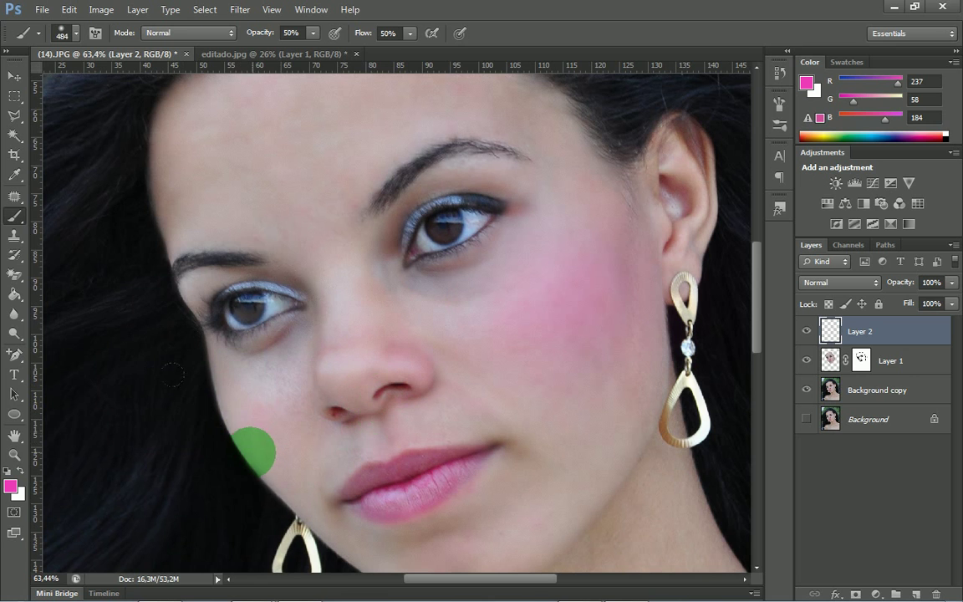
left_click_drag(229, 426, 185, 431)
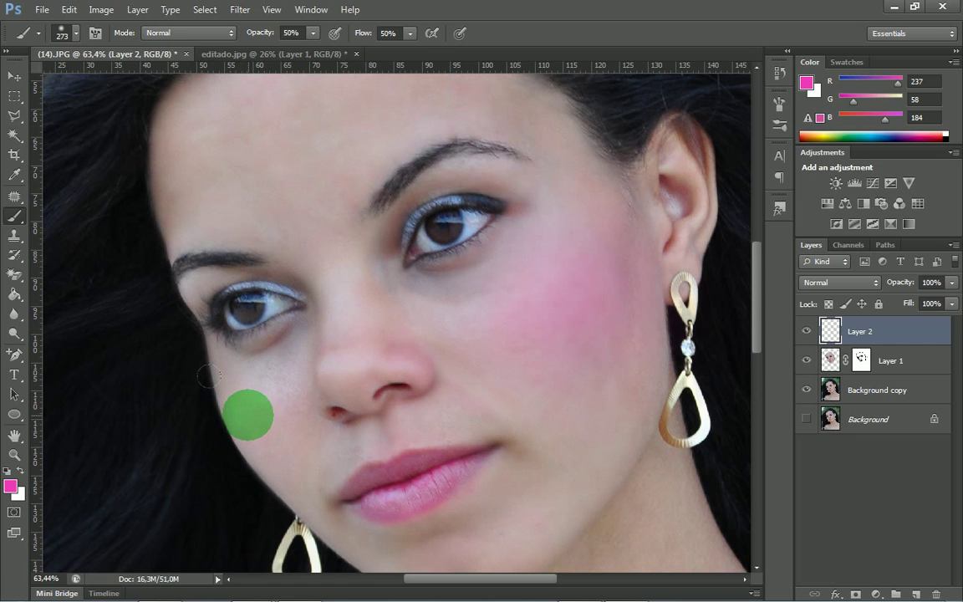
left_click(255, 417)
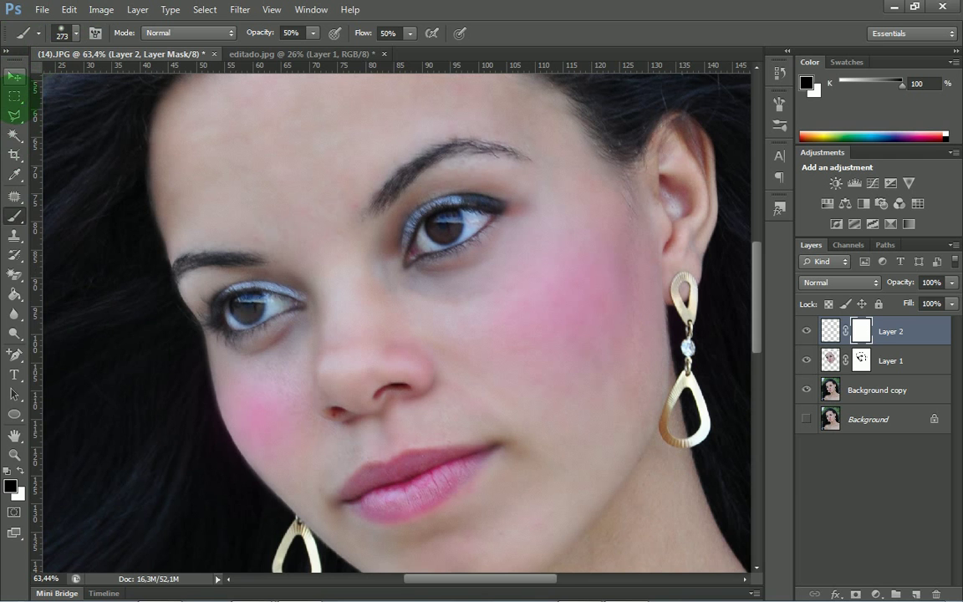
Add a mask to Layer 2 and paint it black where the far cheek's blush spills onto the hair
mouse_move(359, 443)
left_mouse_down()
mouse_move(342, 448)
mouse_move(372, 441)
left_mouse_up()
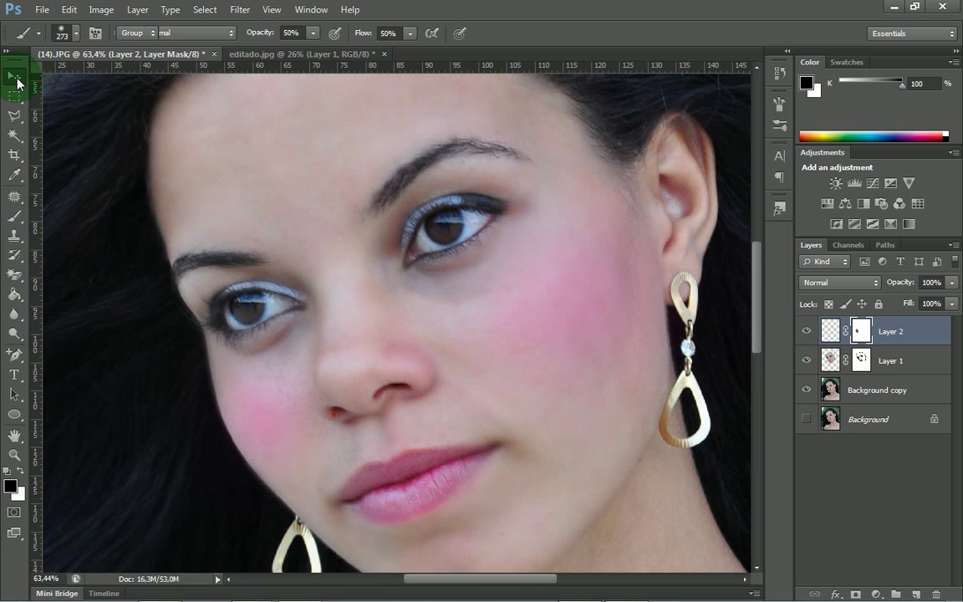
left_click(14, 77)
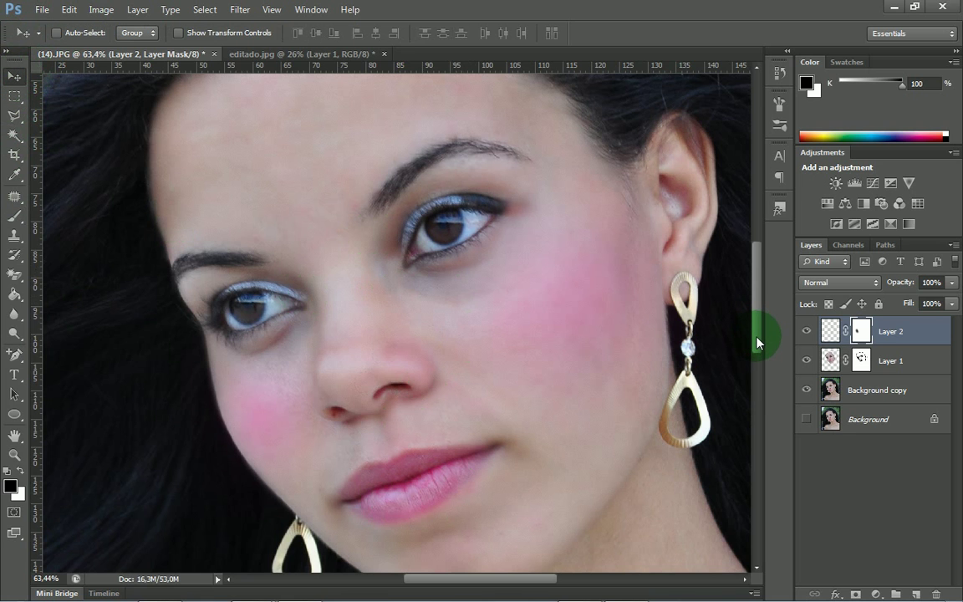
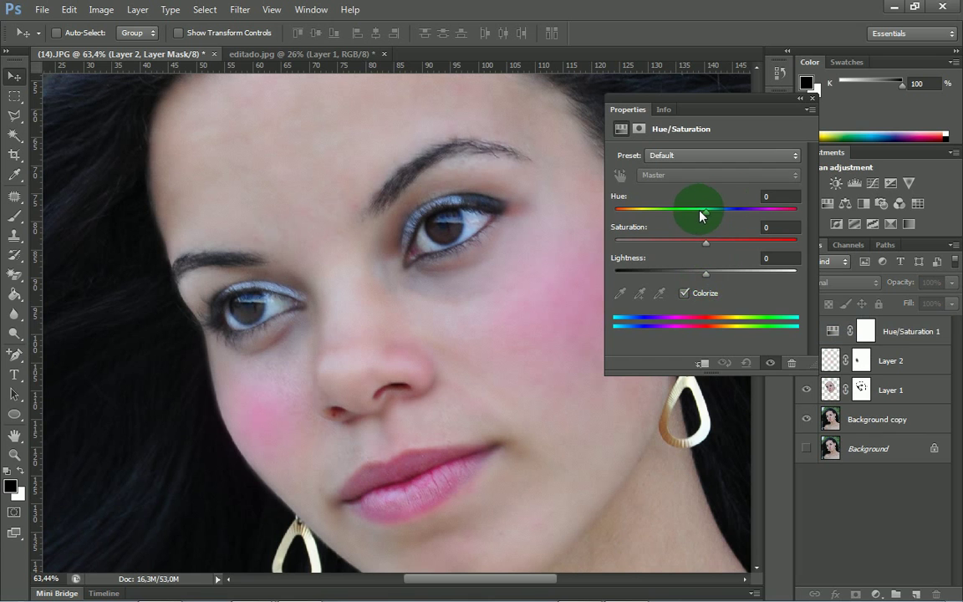
Turn on Colorize in the Hue/Saturation 1 adjustment, with Hue 16 and Saturation 41, and close its properties
left_click(831, 332)
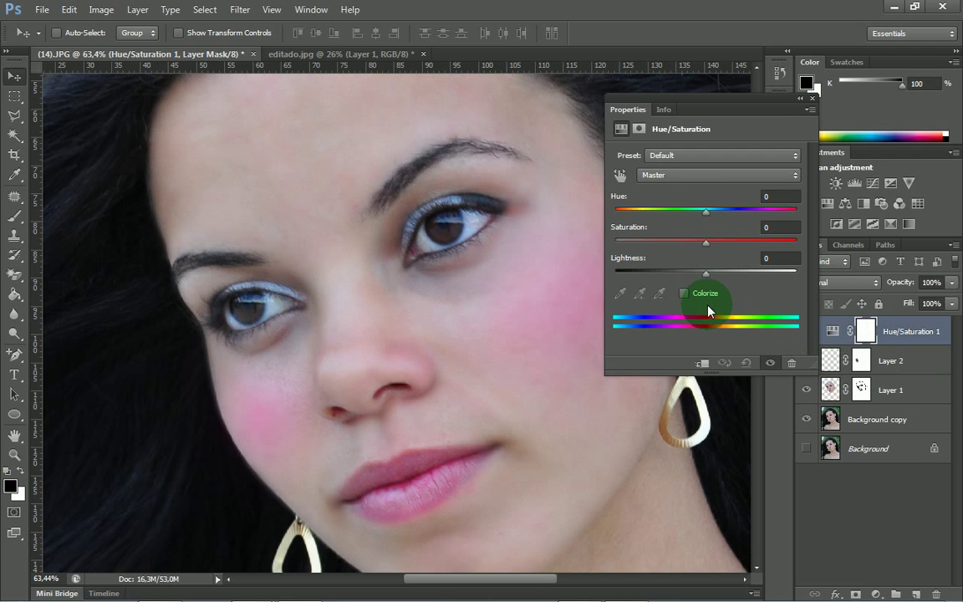
left_click(706, 296)
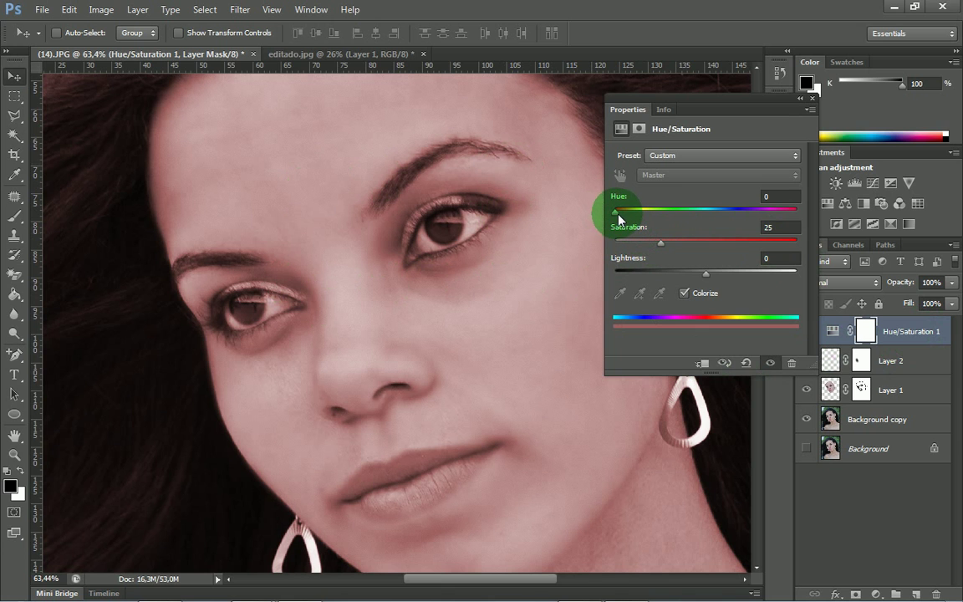
left_click_drag(622, 217, 623, 217)
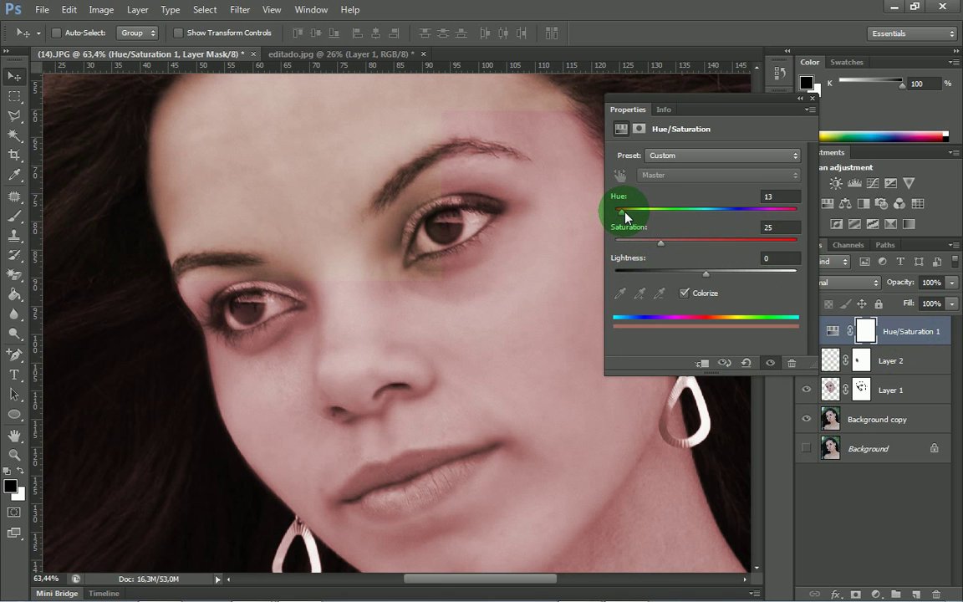
left_click_drag(625, 218, 627, 219)
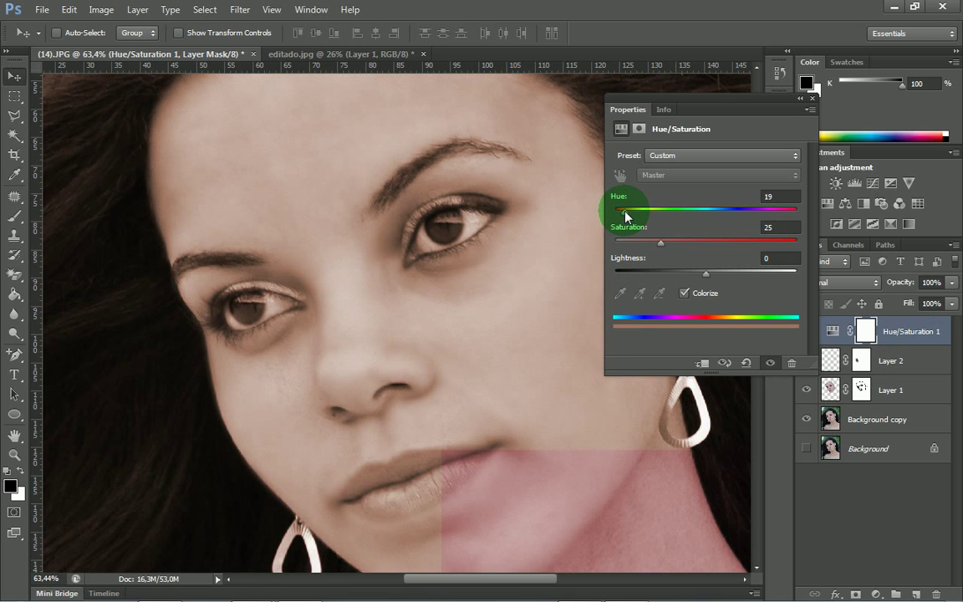
left_click_drag(661, 242, 696, 253)
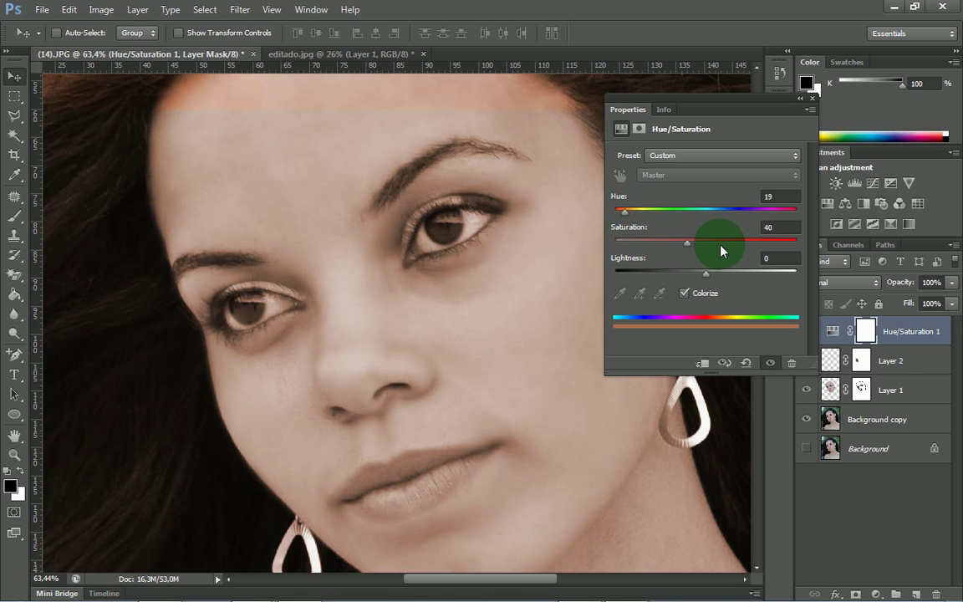
left_click(725, 243)
left_click_drag(713, 244, 691, 242)
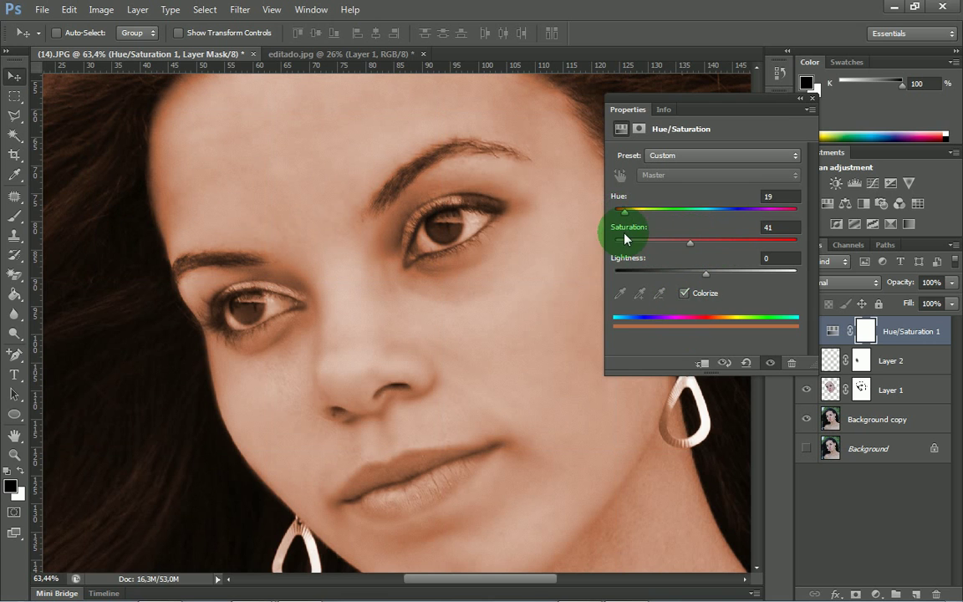
left_click_drag(625, 216, 623, 210)
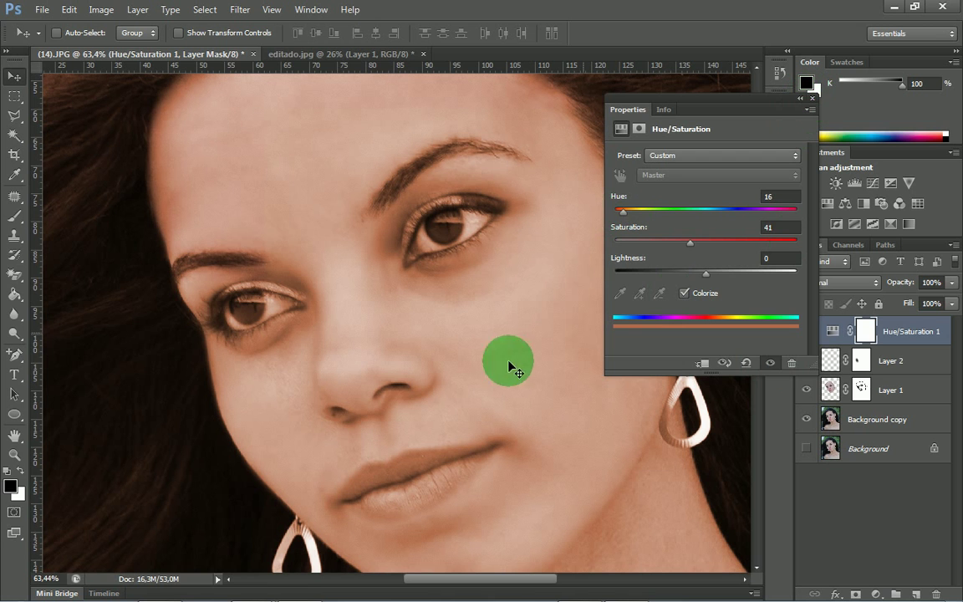
left_click(723, 379)
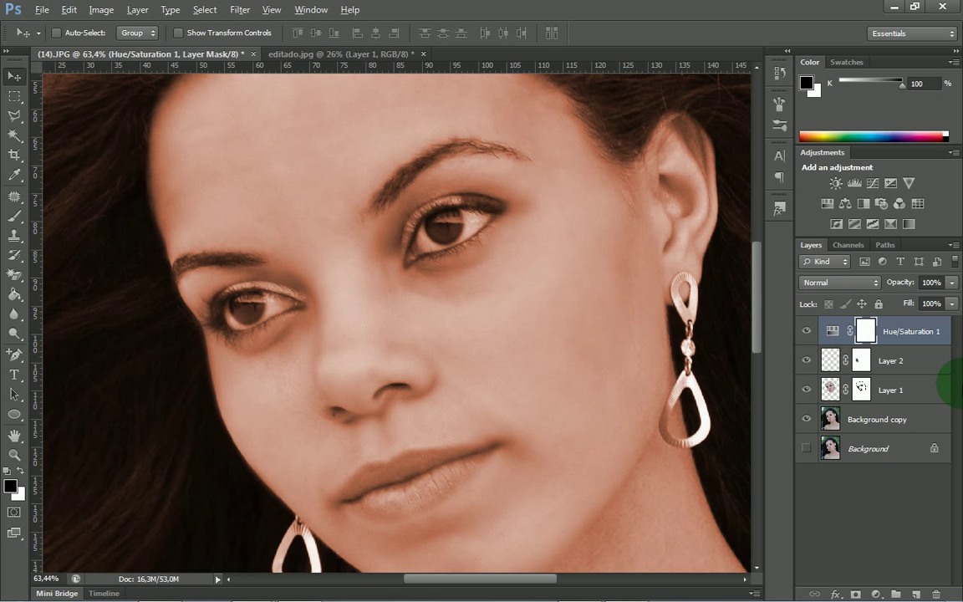
Invert the Hue/Saturation 1 mask to black and paint white on the lips with a 77 px brush at 50% opacity and flow
key("ctrl+i")
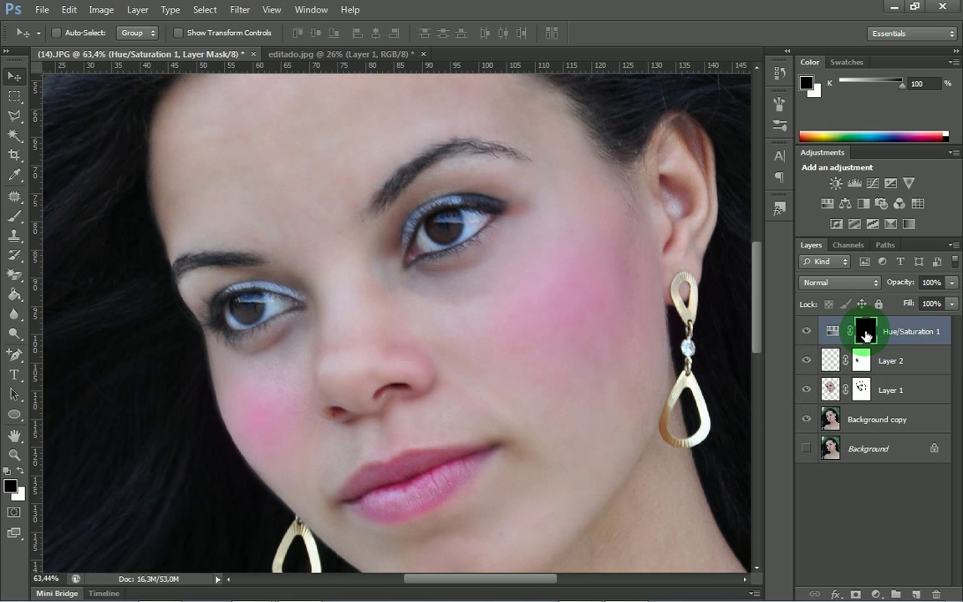
left_click(20, 499)
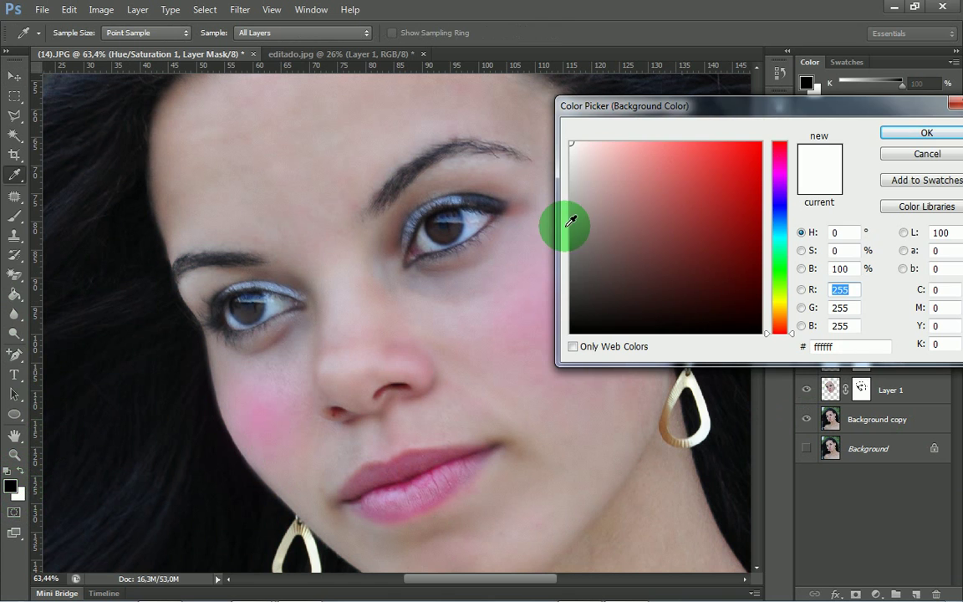
left_click(927, 157)
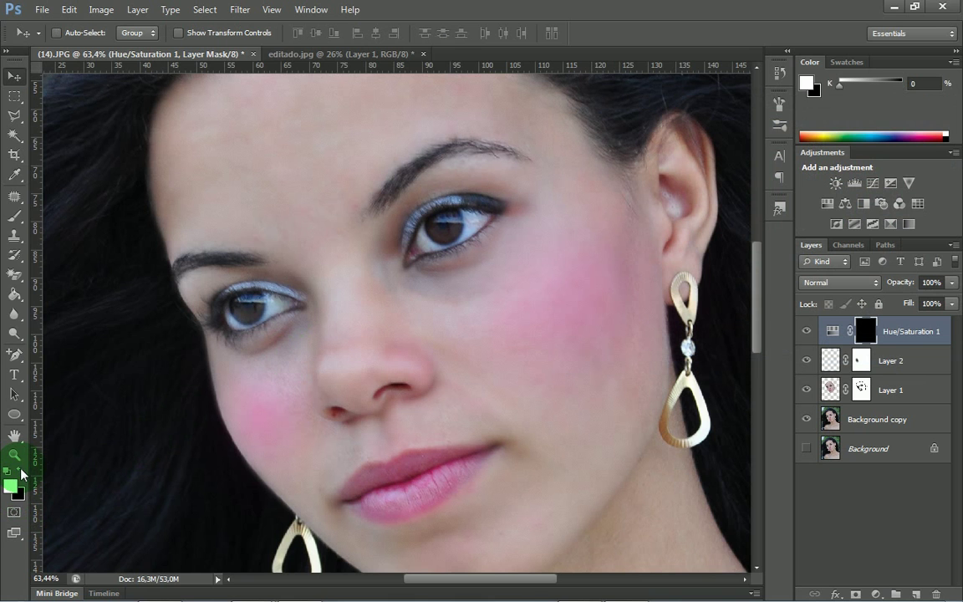
left_click(17, 218)
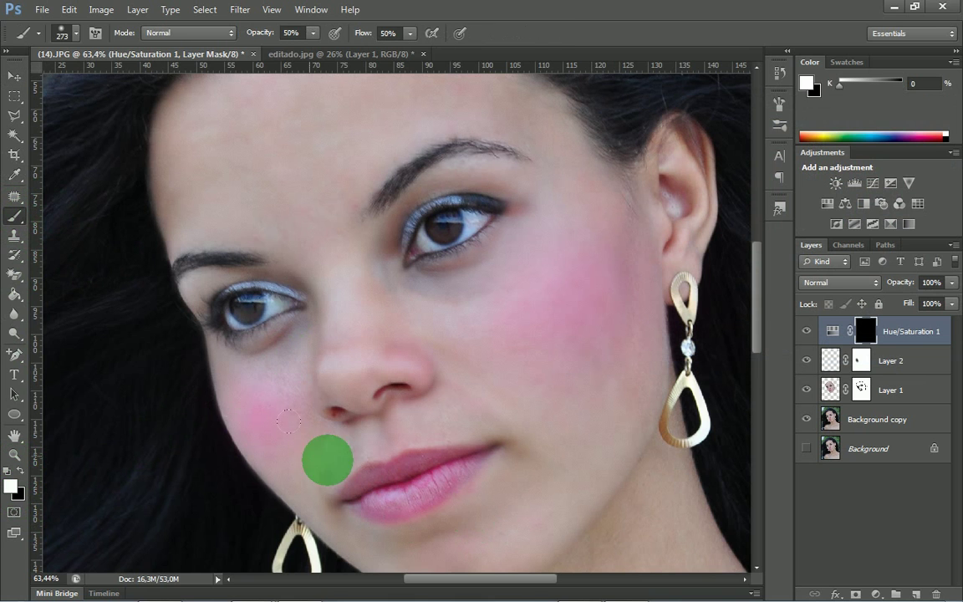
mouse_move(416, 472)
left_mouse_down()
mouse_move(349, 489)
mouse_move(369, 496)
mouse_move(353, 489)
mouse_move(373, 474)
mouse_move(372, 487)
mouse_move(403, 486)
mouse_move(388, 492)
mouse_move(425, 485)
left_mouse_up()
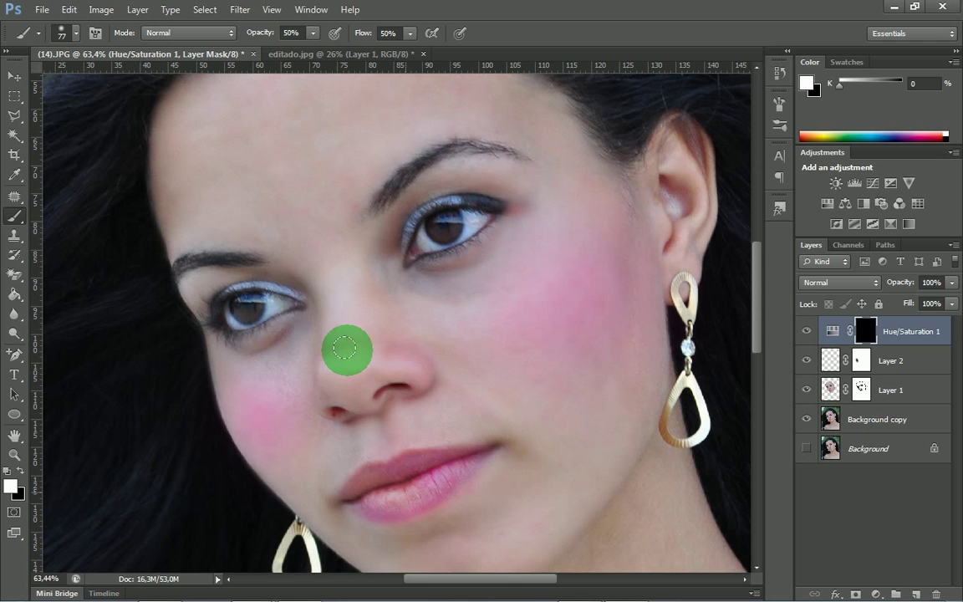
Set the brush opacity and flow to 100% and paint the lips white on the Hue/Saturation 1 mask
left_click(314, 34)
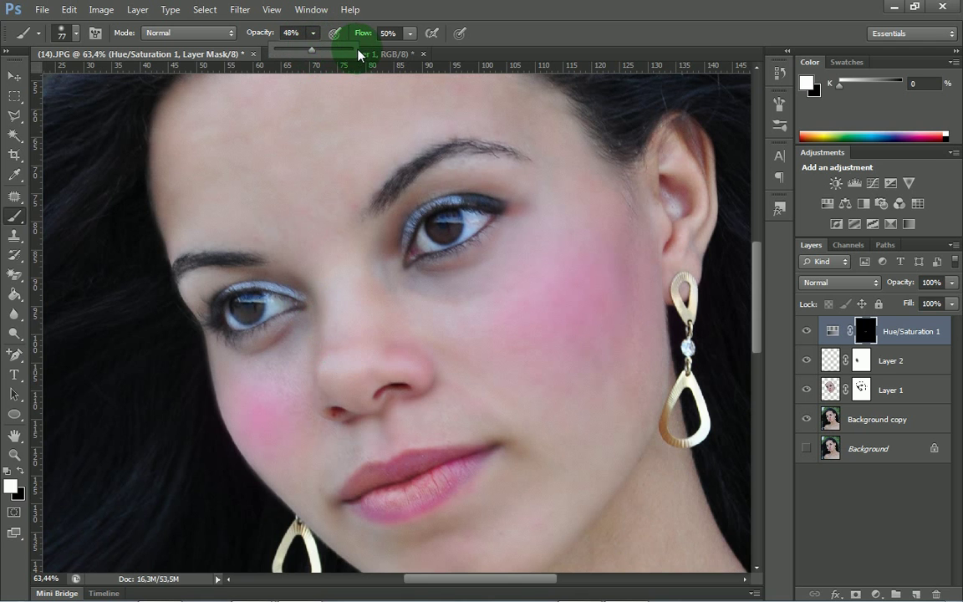
left_click(410, 33)
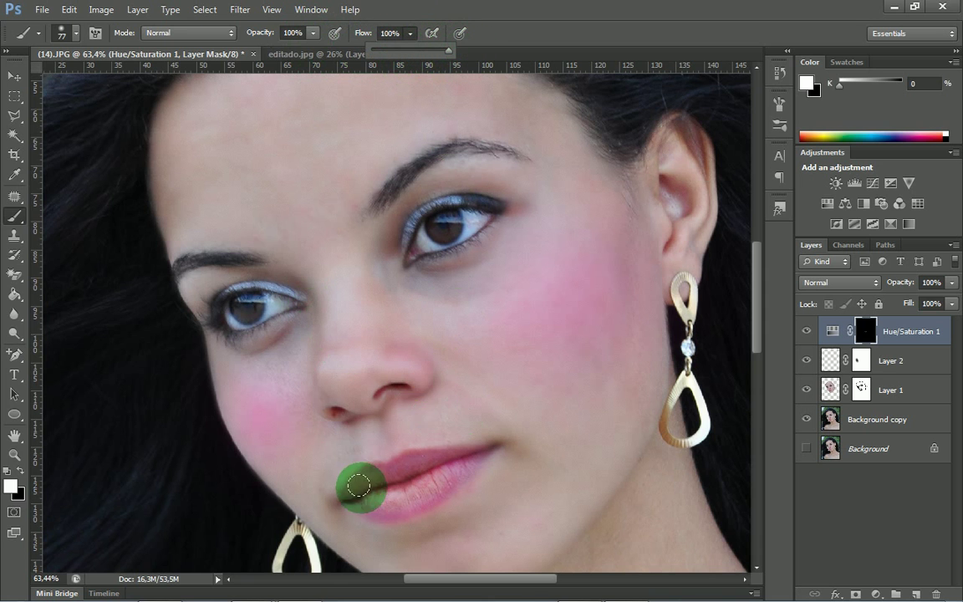
mouse_move(372, 496)
left_mouse_down()
mouse_move(399, 497)
mouse_move(459, 458)
mouse_move(413, 463)
mouse_move(348, 489)
mouse_move(406, 499)
mouse_move(452, 475)
mouse_move(417, 503)
mouse_move(366, 509)
mouse_move(424, 500)
mouse_move(410, 508)
mouse_move(360, 500)
mouse_move(420, 465)
mouse_move(397, 475)
mouse_move(398, 485)
left_mouse_up()
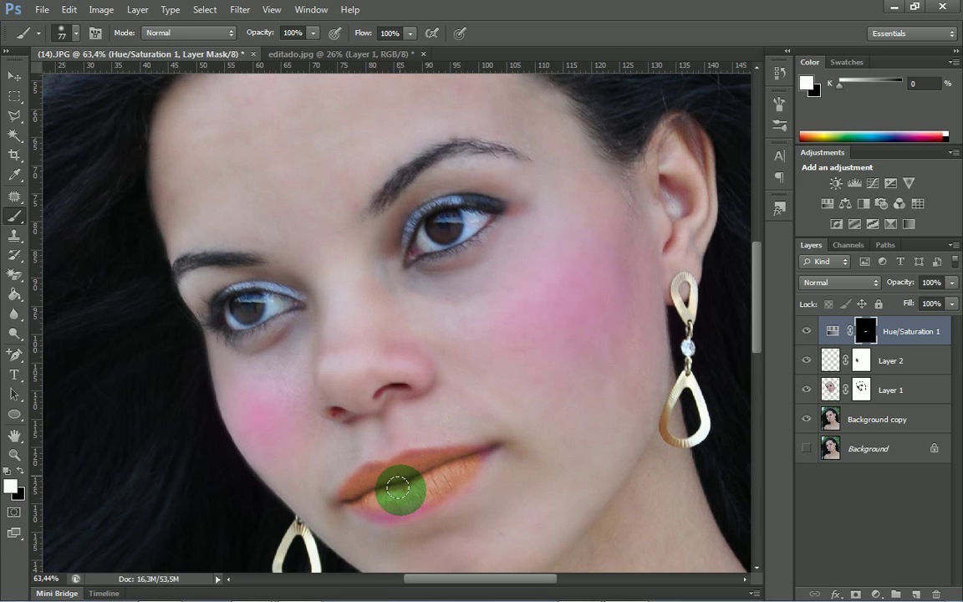
Reduce the brush to 41 px and extend the white mask painting to the edges of the lips
scroll(403, 491, "up", 1)
scroll(409, 486, "up", 3)
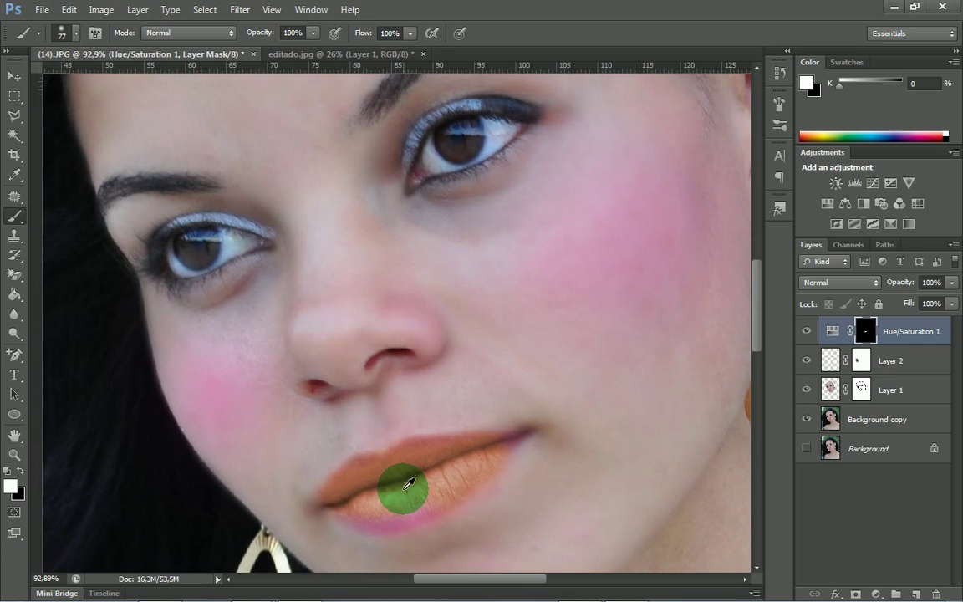
scroll(430, 462, "up", 1)
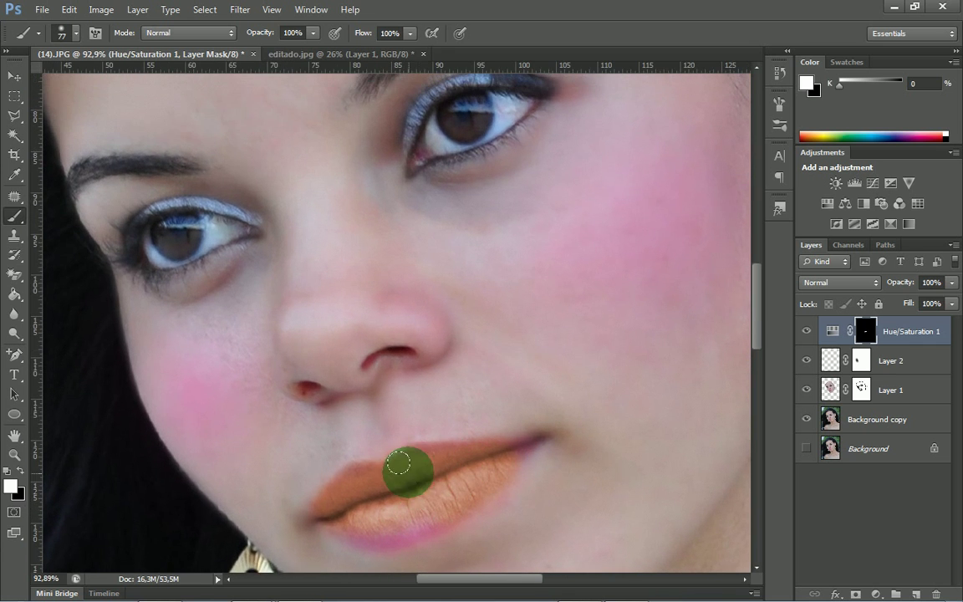
left_click_drag(408, 476, 393, 468)
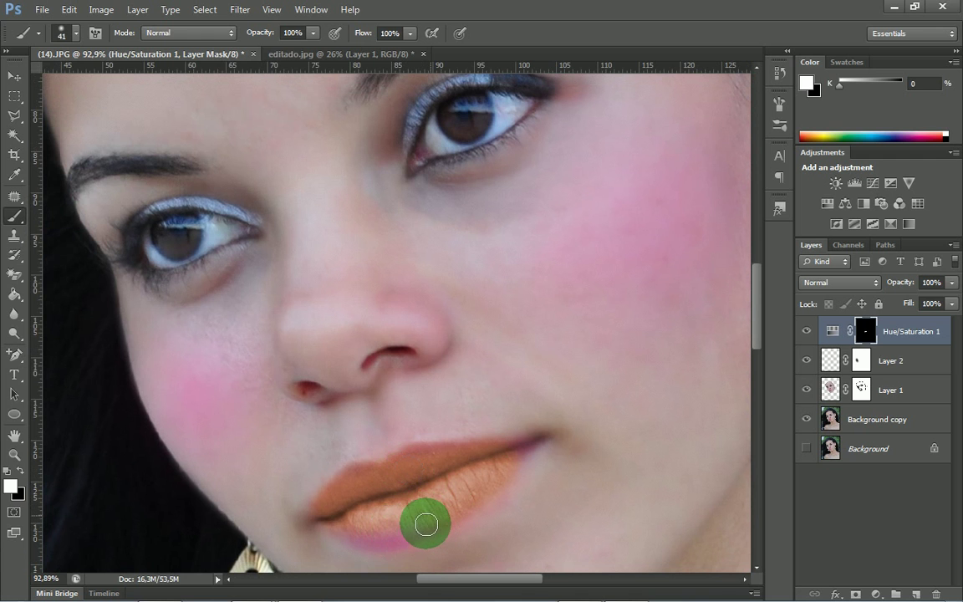
mouse_move(344, 527)
left_mouse_down()
mouse_move(402, 537)
mouse_move(498, 484)
left_mouse_up()
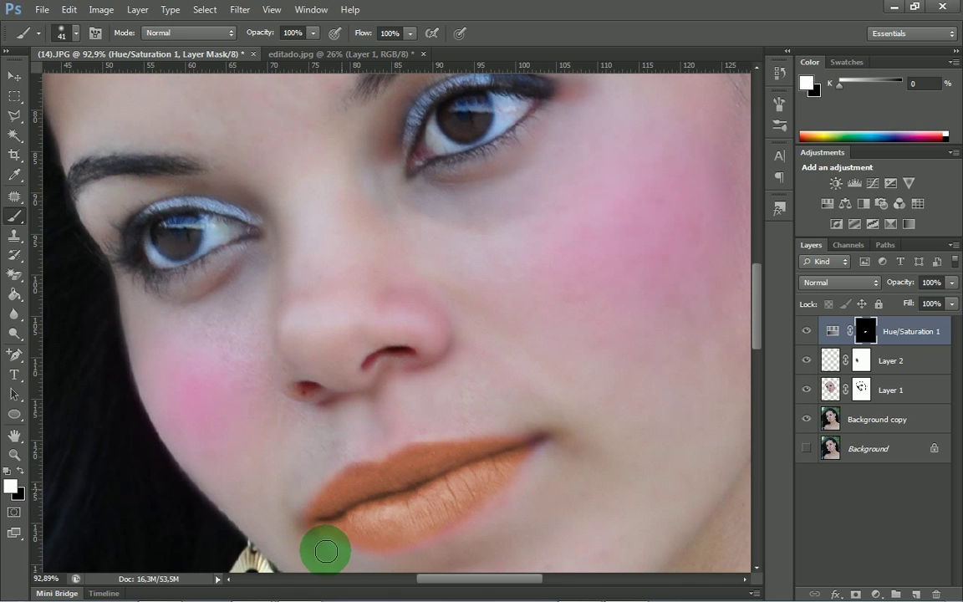
Refine the mask along the lower lip's edge, painting black where the orange spills onto the skin
key("x")
mouse_move(389, 558)
left_mouse_down()
mouse_move(442, 549)
mouse_move(556, 459)
left_mouse_up()
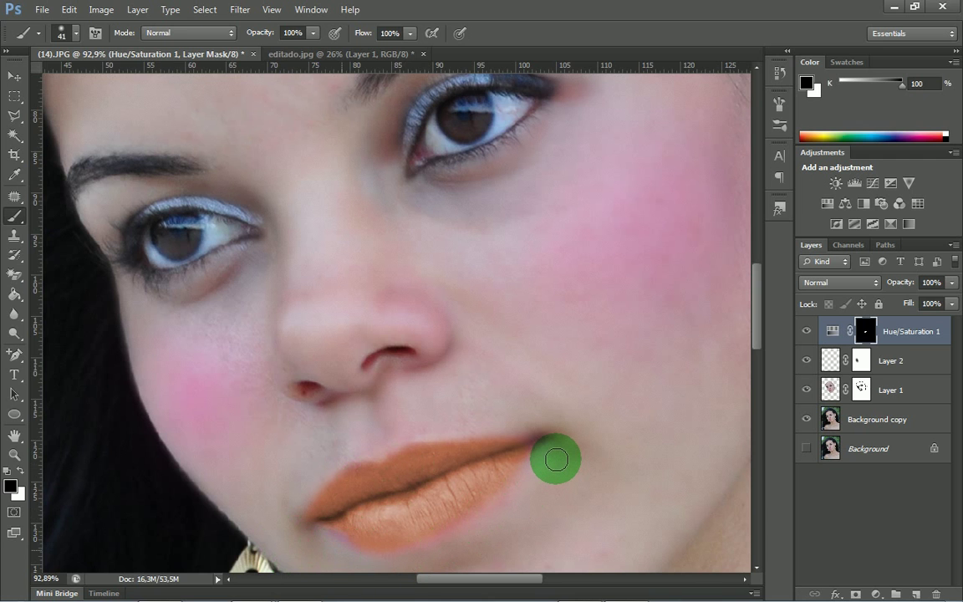
key("x")
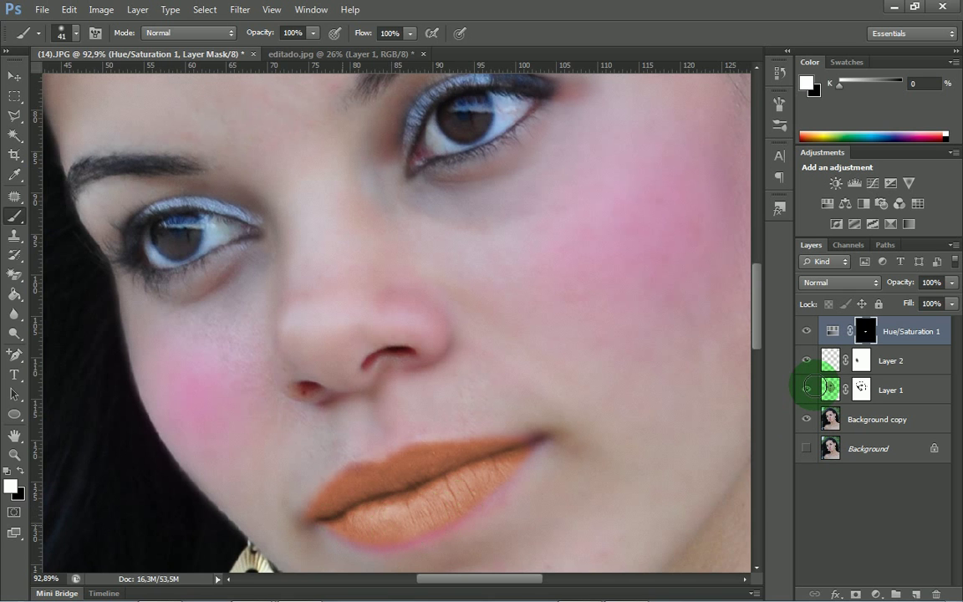
key("ctrl+minus")
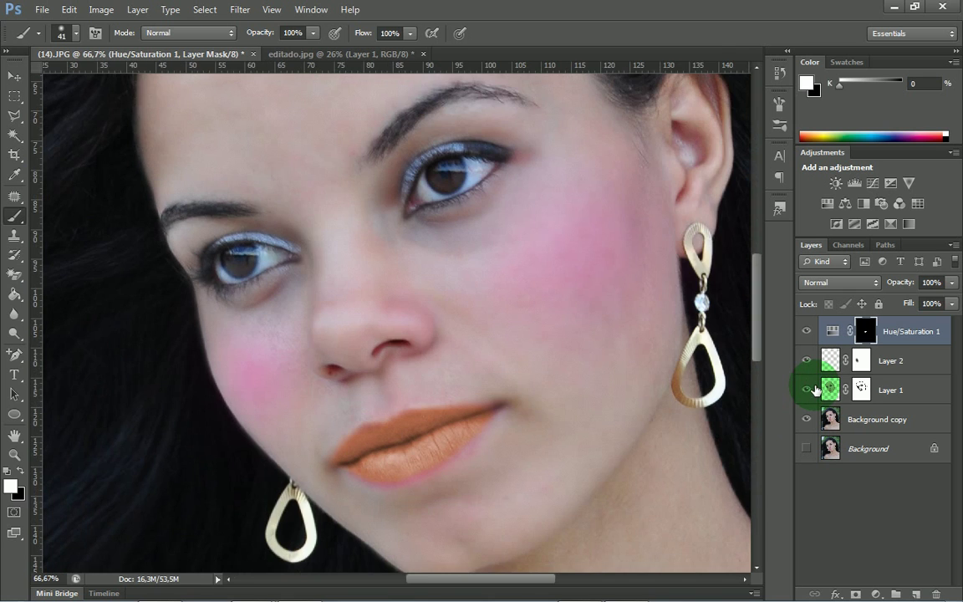
key("ctrl+minus")
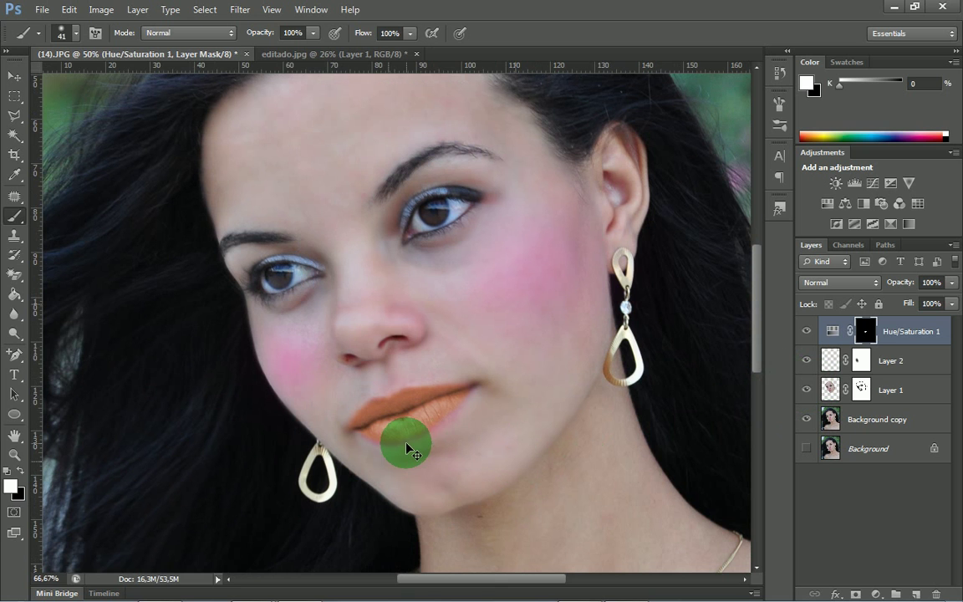
key("ctrl+plus")
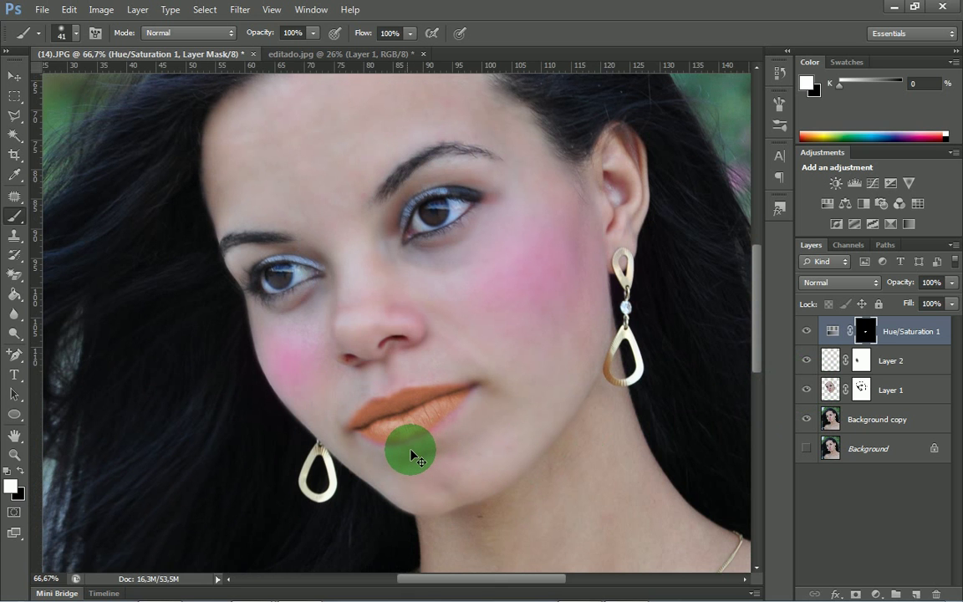
key("ctrl+plus")
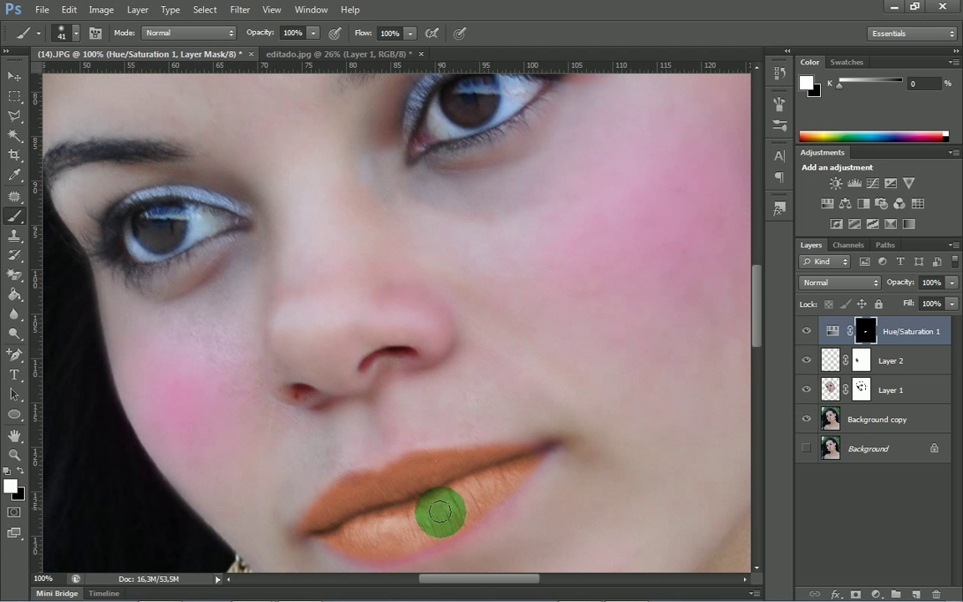
scroll(464, 522, "down", 3)
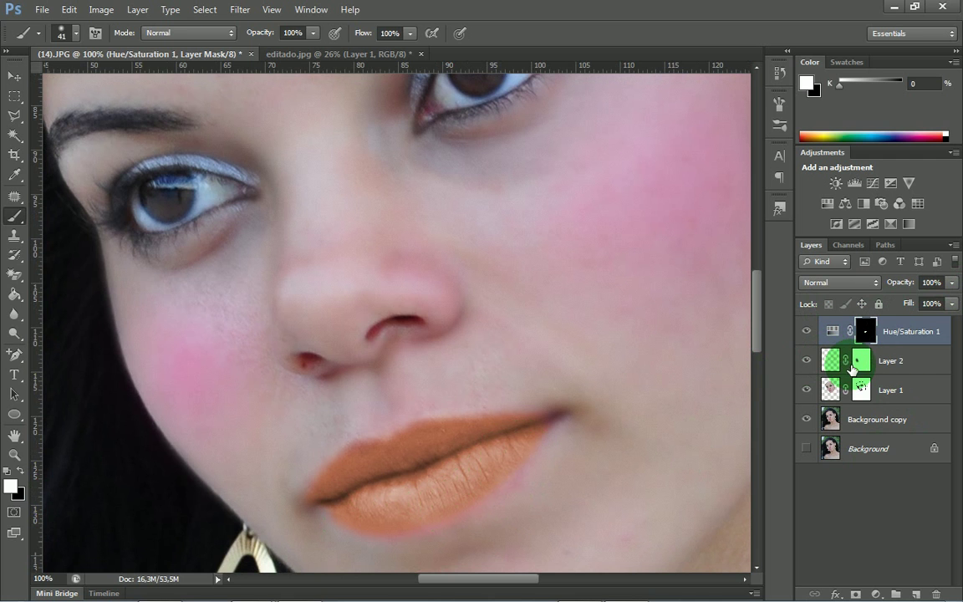
Paint black on Layer 2's mask with a 107 px brush to remove excess blush beside and across the nose
left_click(860, 365)
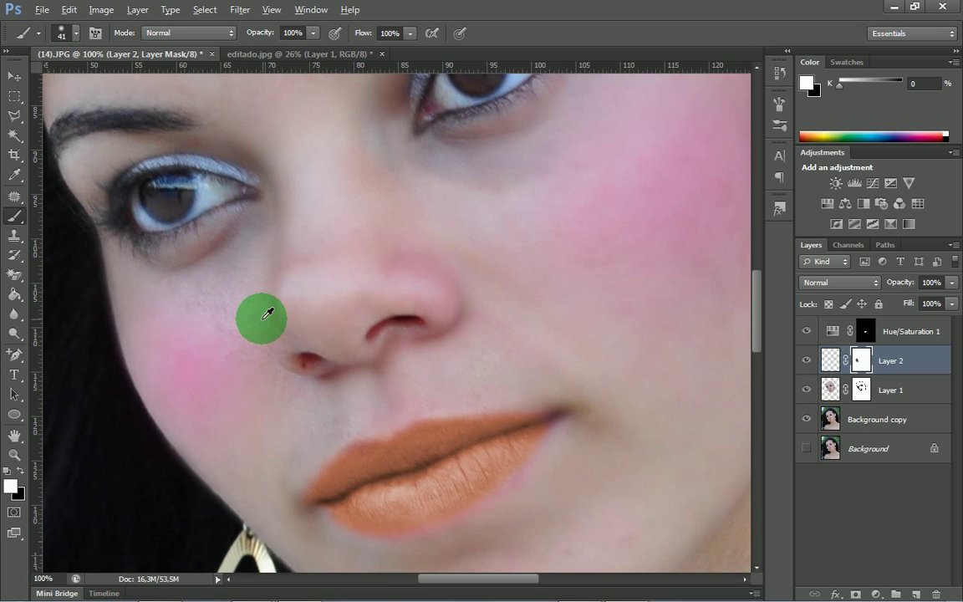
left_click_drag(269, 312, 255, 322)
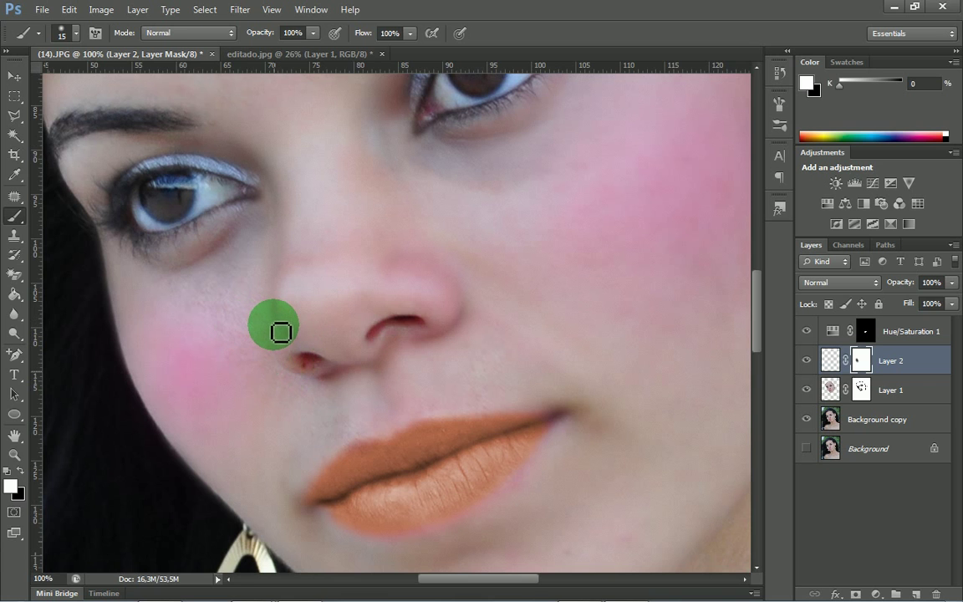
left_click_drag(238, 316, 283, 337)
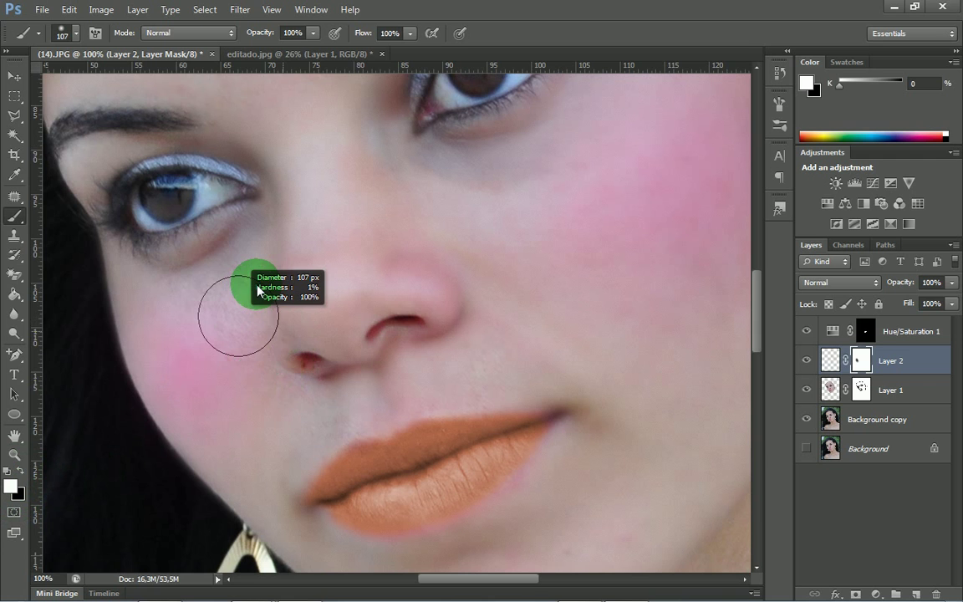
key("x")
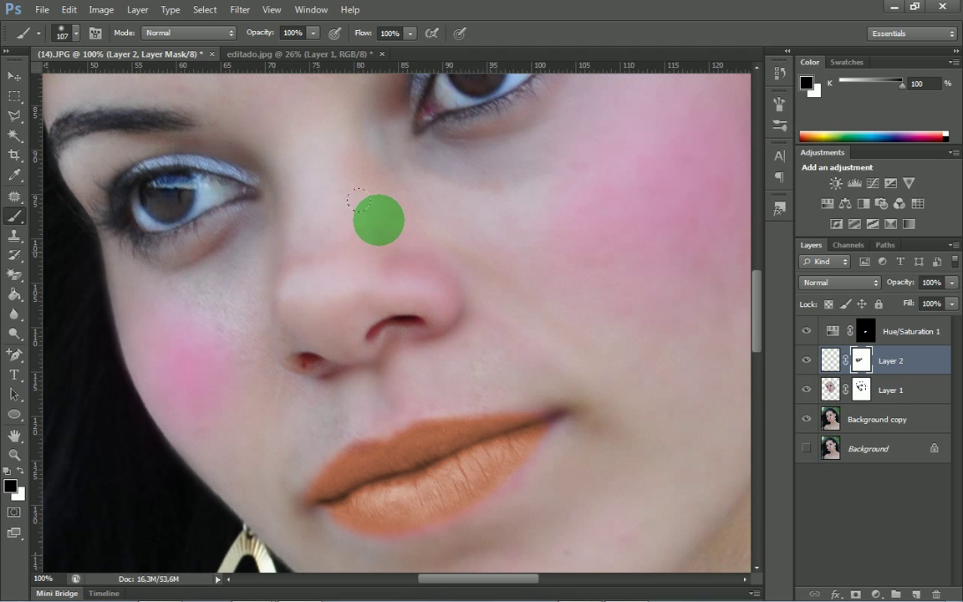
left_click_drag(395, 211, 448, 285)
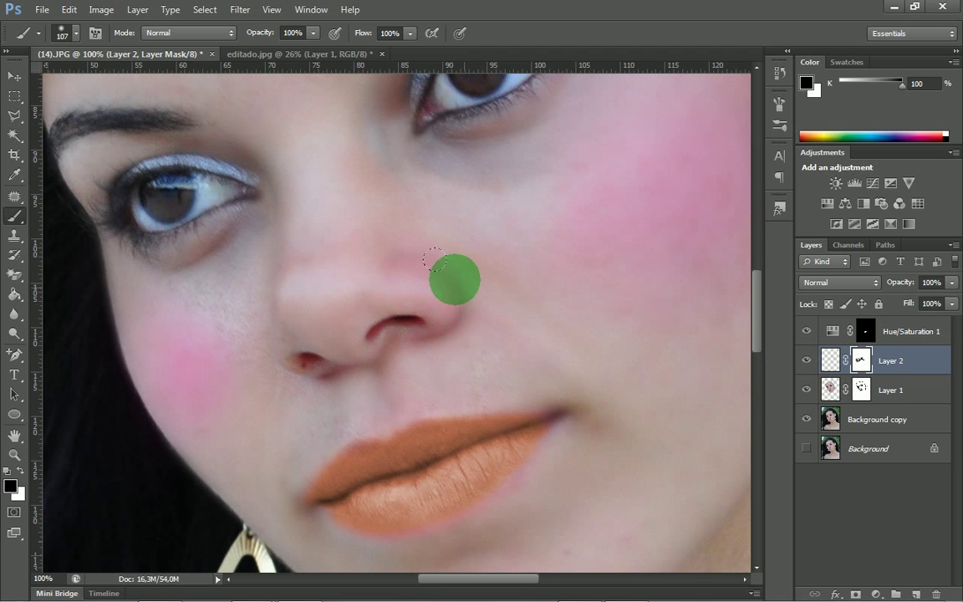
Open the properties of the Hue/Saturation 1 adjustment layer that colours the lips
scroll(464, 292, "down", 1)
scroll(465, 291, "down", 1)
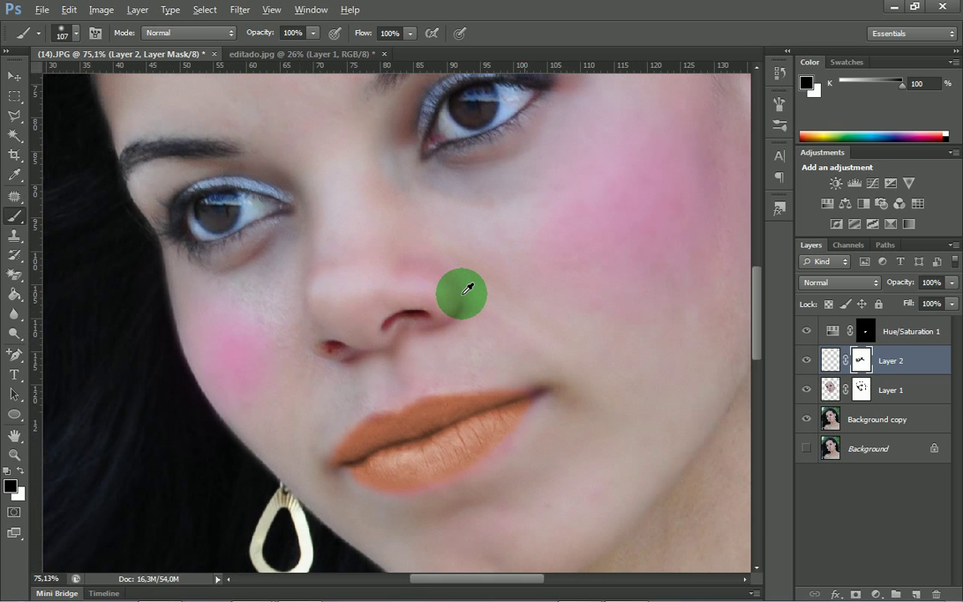
scroll(552, 276, "down", 3)
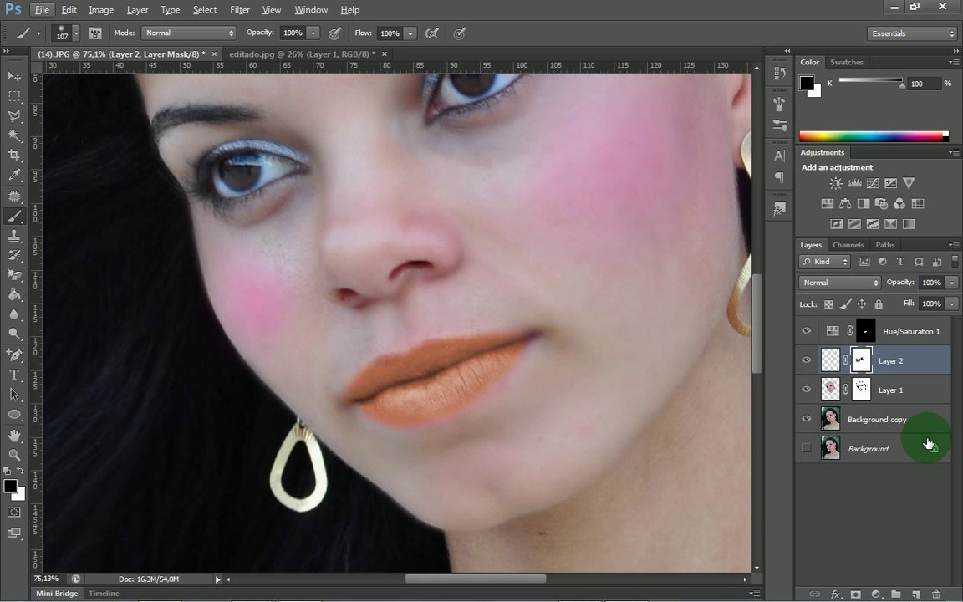
left_click(833, 337)
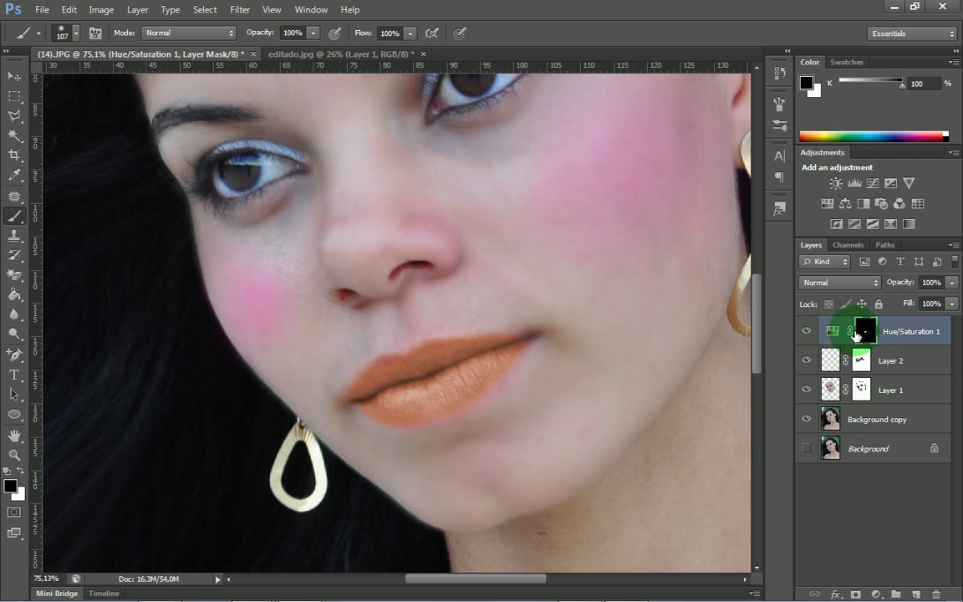
left_click(832, 335)
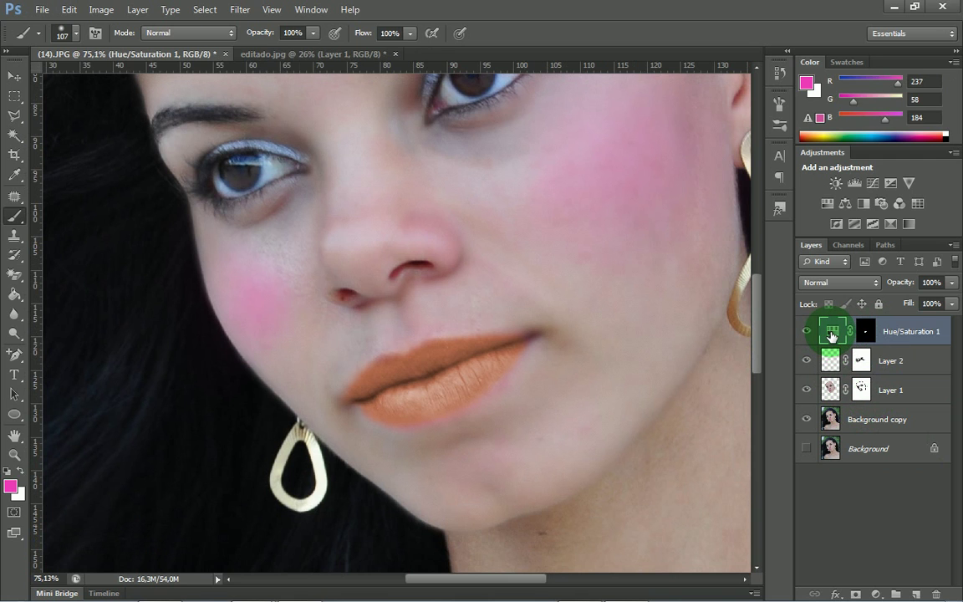
double_click(831, 336)
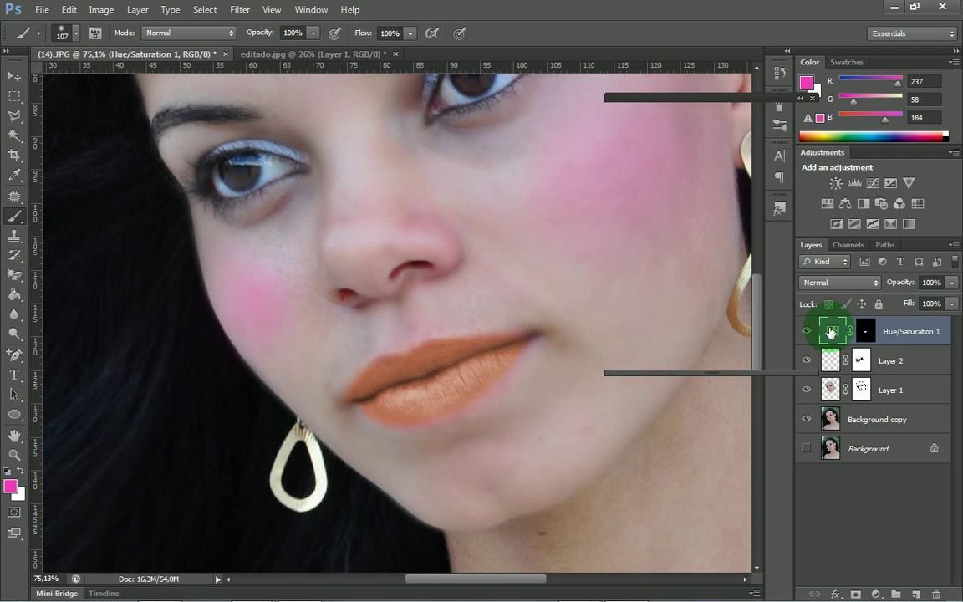
left_click(678, 207)
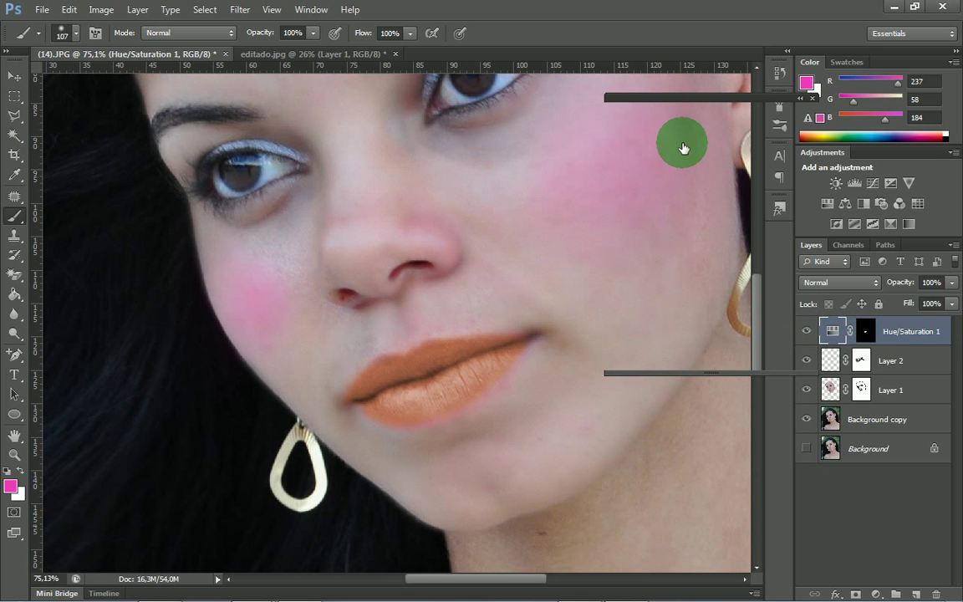
Try a darker lip colour with Lightness at -17, and reset Lightness to 0
left_click_drag(706, 273, 681, 277)
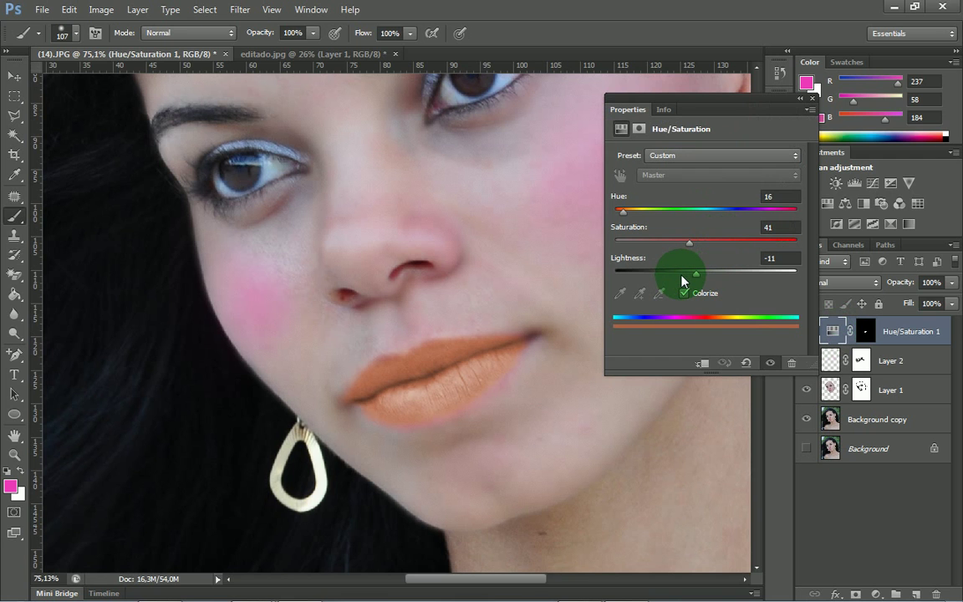
left_click_drag(681, 277, 692, 277)
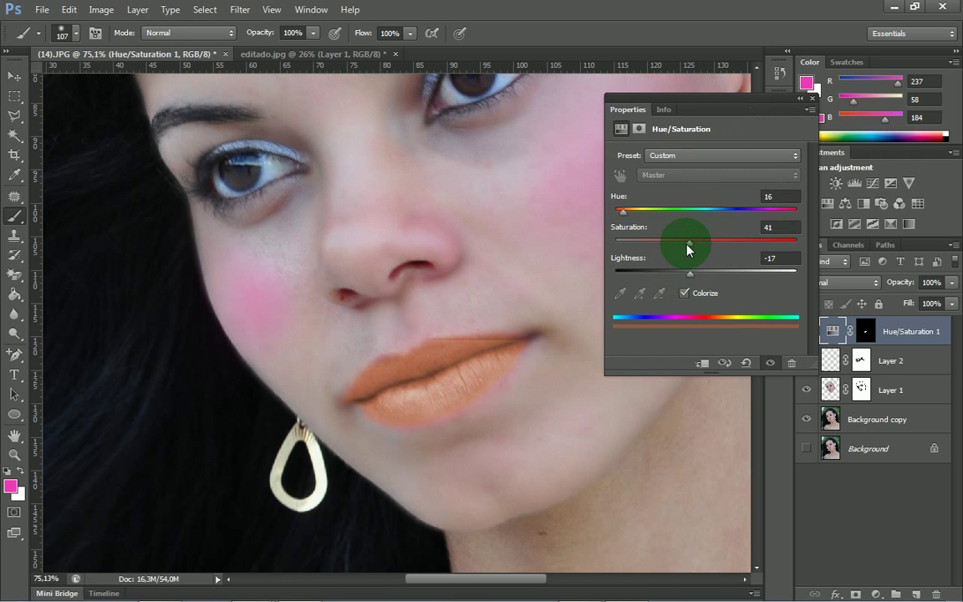
left_click_drag(689, 245, 711, 246)
left_click_drag(627, 215, 620, 217)
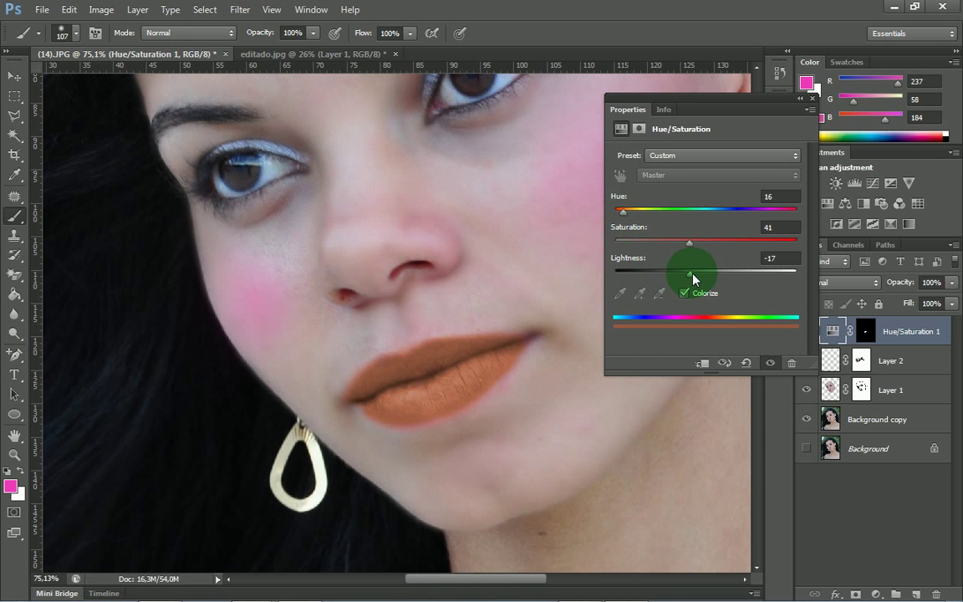
left_click_drag(692, 277, 702, 271)
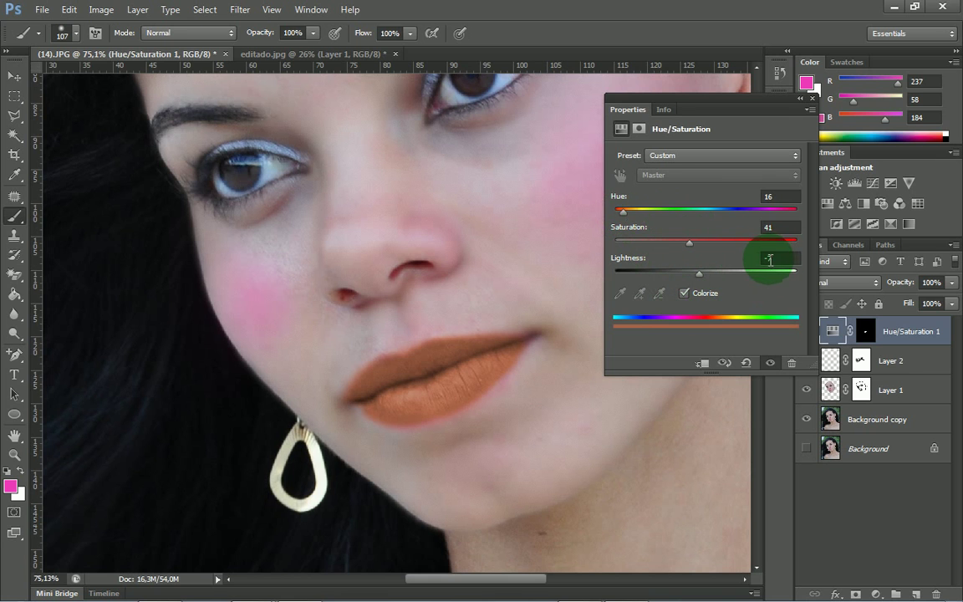
left_click(729, 257)
type("0")
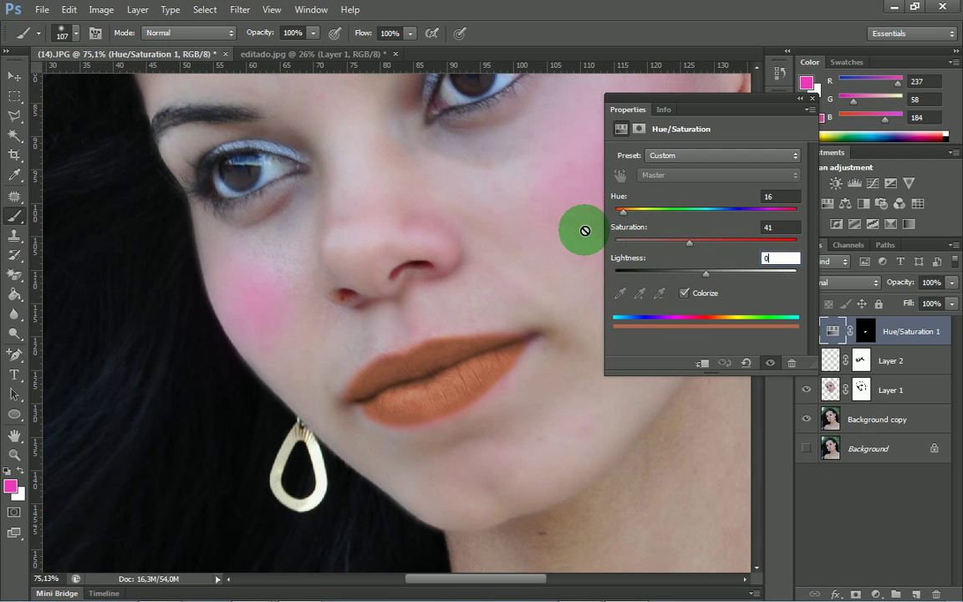
Shift the lip colour to Hue 12 with Saturation 45 and Lightness +2
left_click_drag(622, 215, 619, 215)
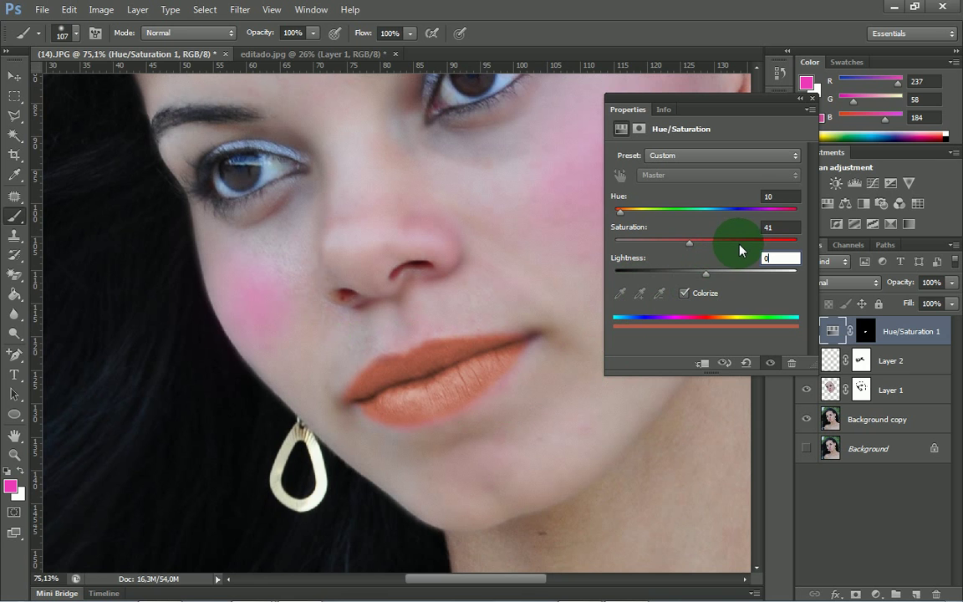
left_click_drag(689, 243, 698, 247)
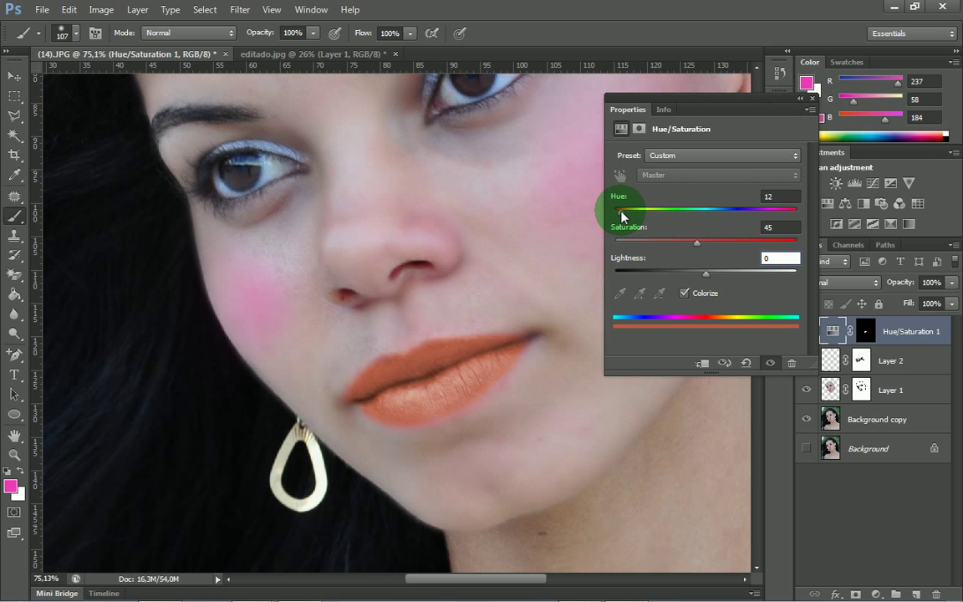
key("Up")
key("Up")
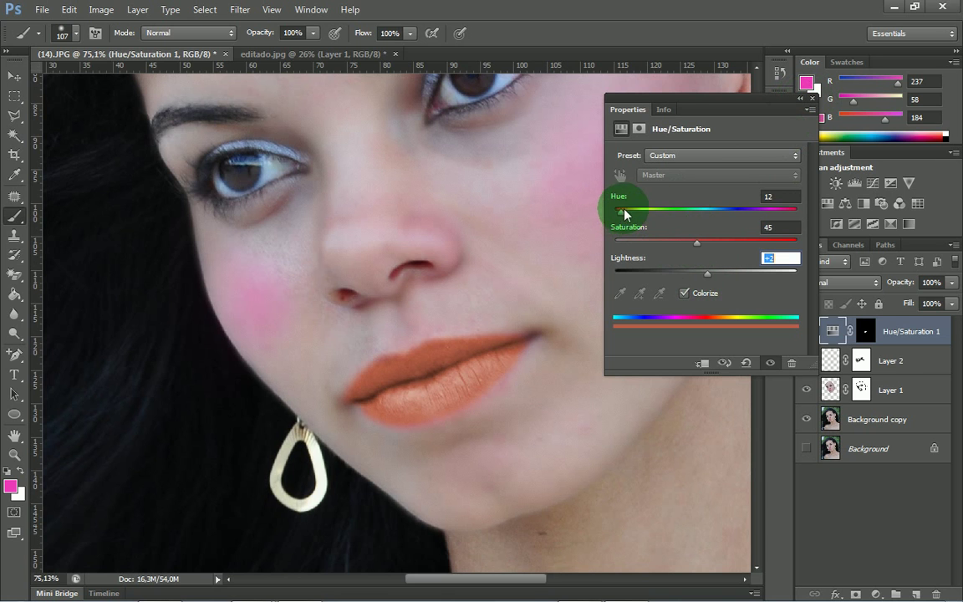
Raise the lip adjustment's Hue to +20 and close its properties
left_click(769, 195)
key("Up")
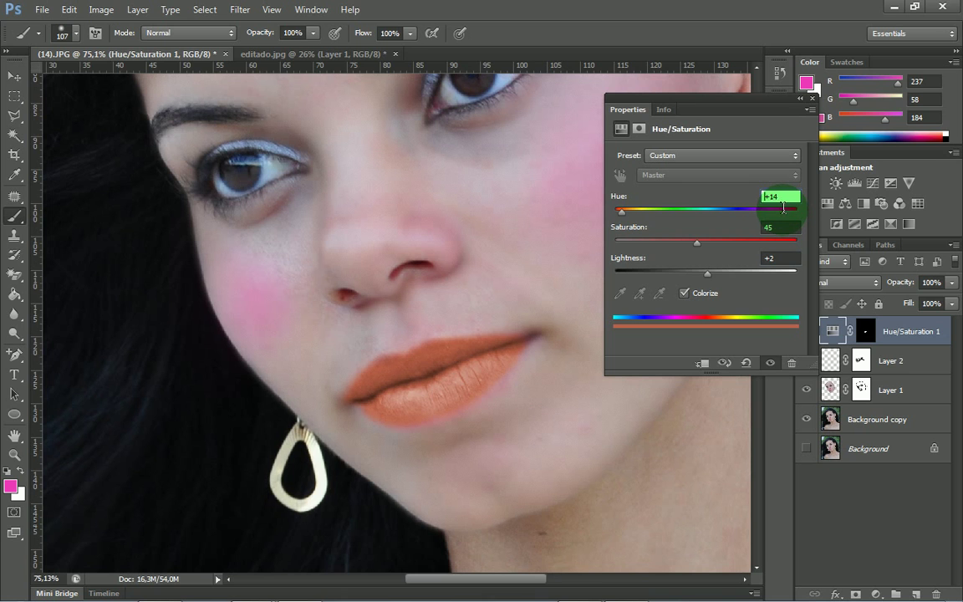
key("Up")
key("Up")
key("Up")
key("Up")
key("Up")
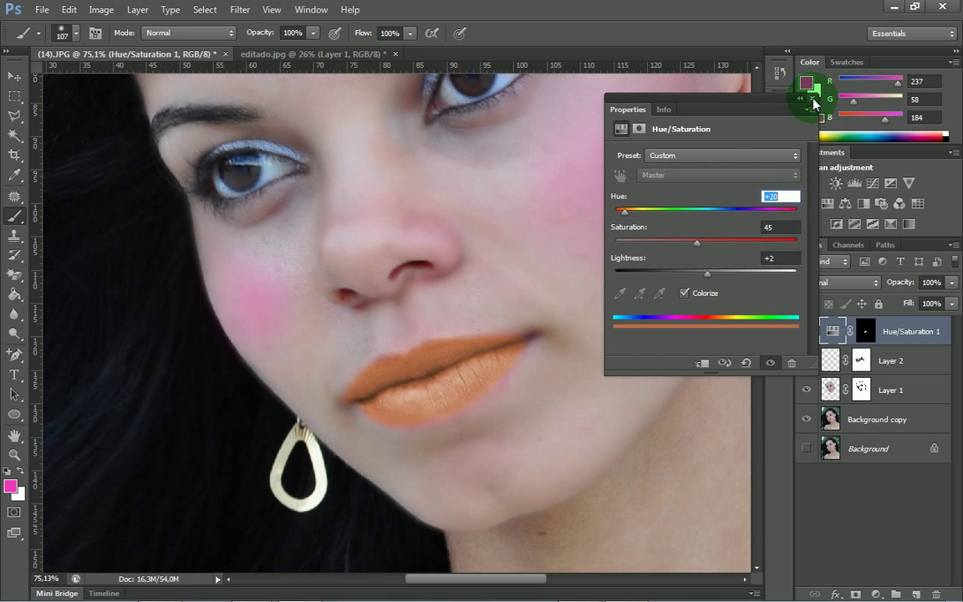
left_click(812, 97)
Lower the Hue/Saturation 1 layer's opacity to 62% to soften the lip colour
left_click(951, 284)
left_click_drag(952, 302, 935, 305)
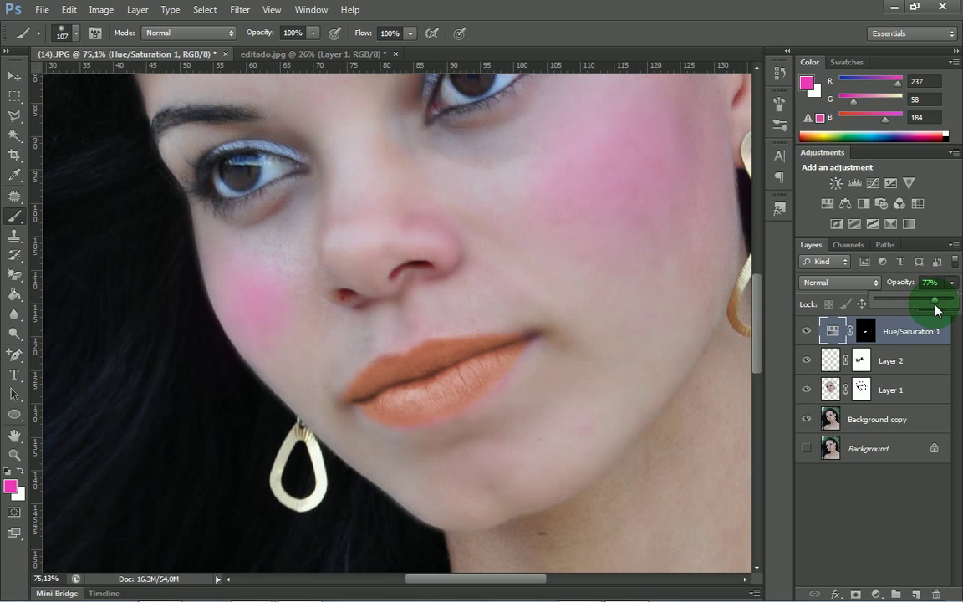
left_click_drag(930, 308, 927, 308)
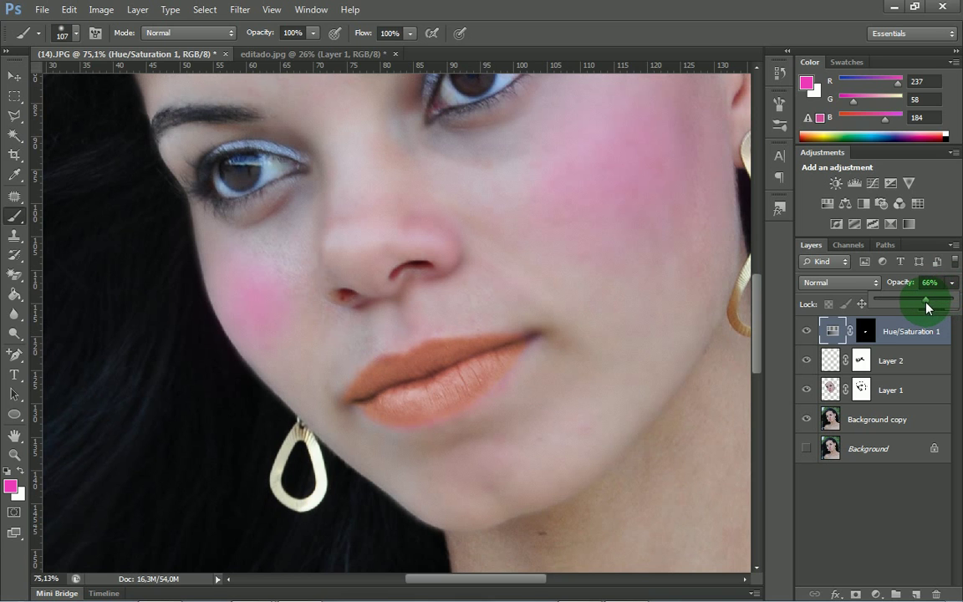
left_click_drag(925, 308, 922, 306)
left_click(645, 512)
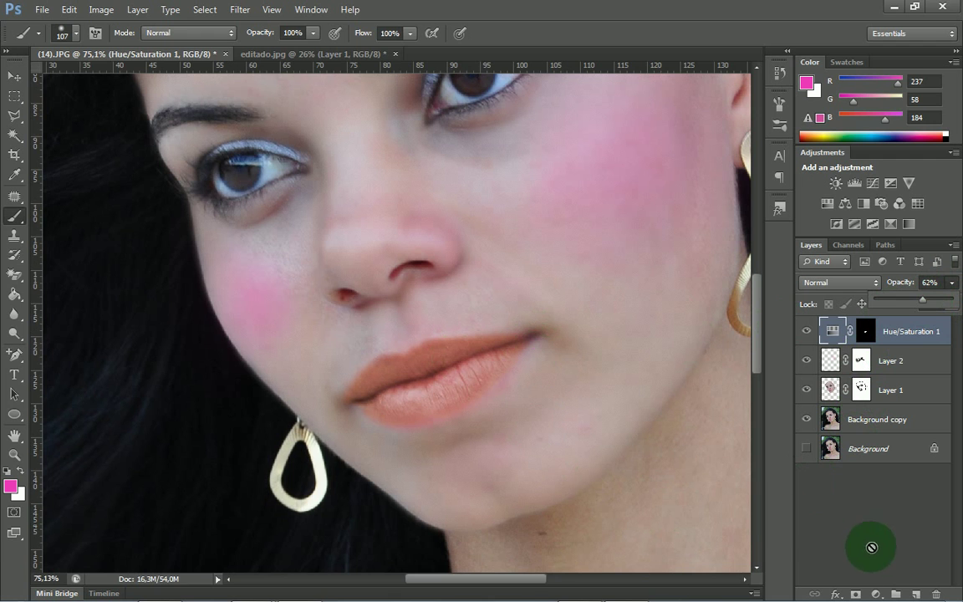
Compare the face with and without the retouching by hiding and restoring Hue/Saturation 1, Layer 2 and Layer 1
left_click(13, 77)
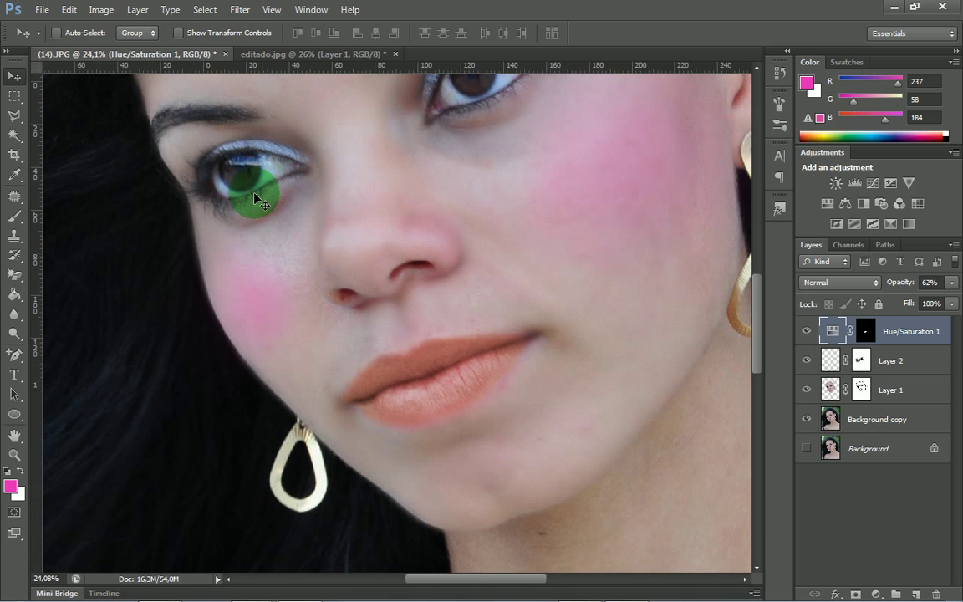
key("ctrl+0")
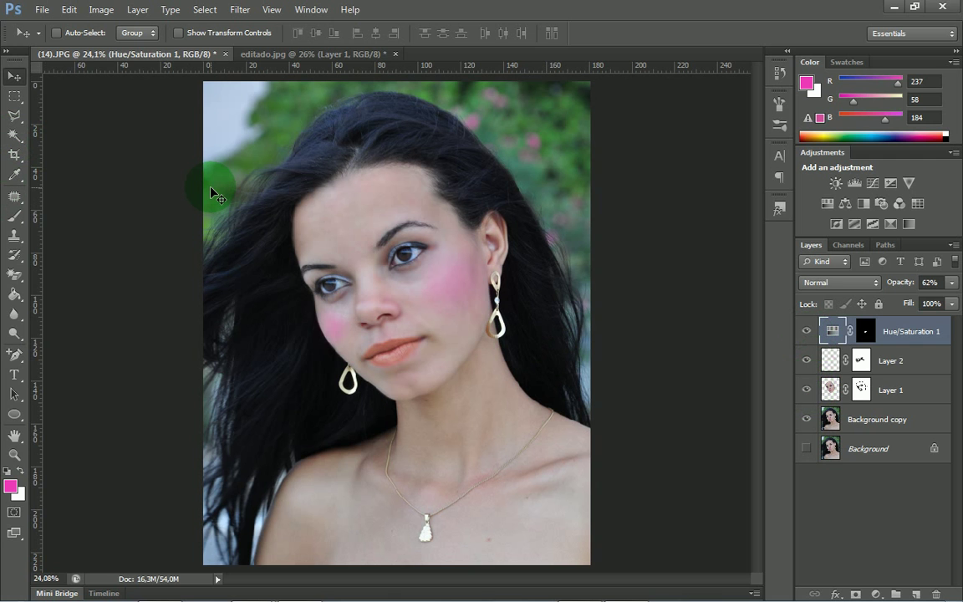
key("ctrl+plus")
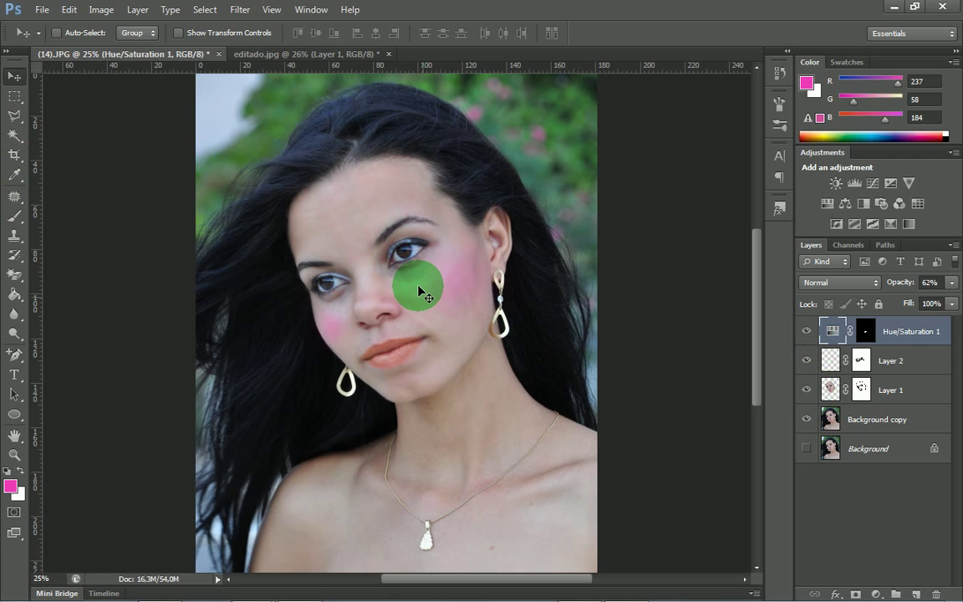
key("ctrl+plus")
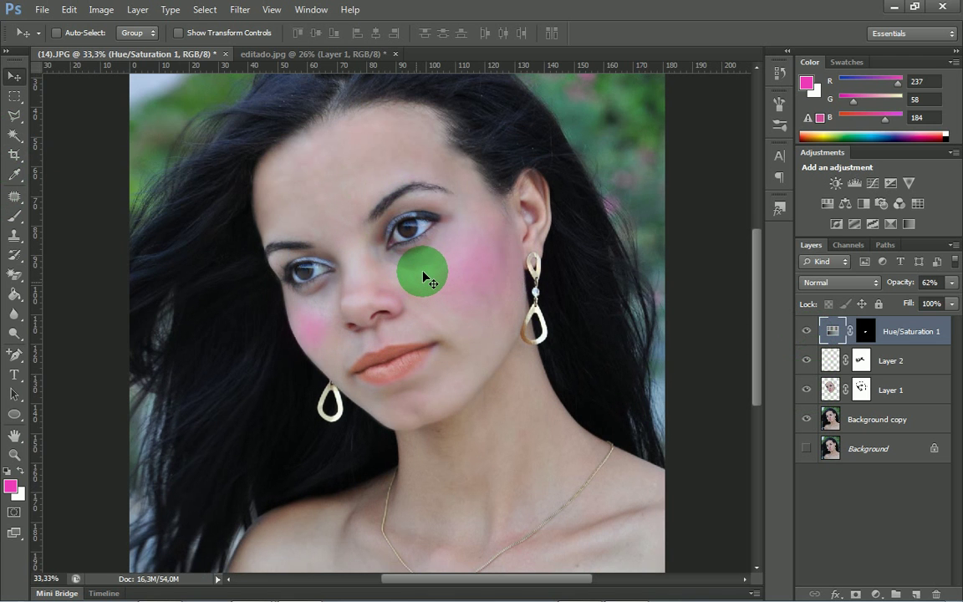
key("ctrl+plus")
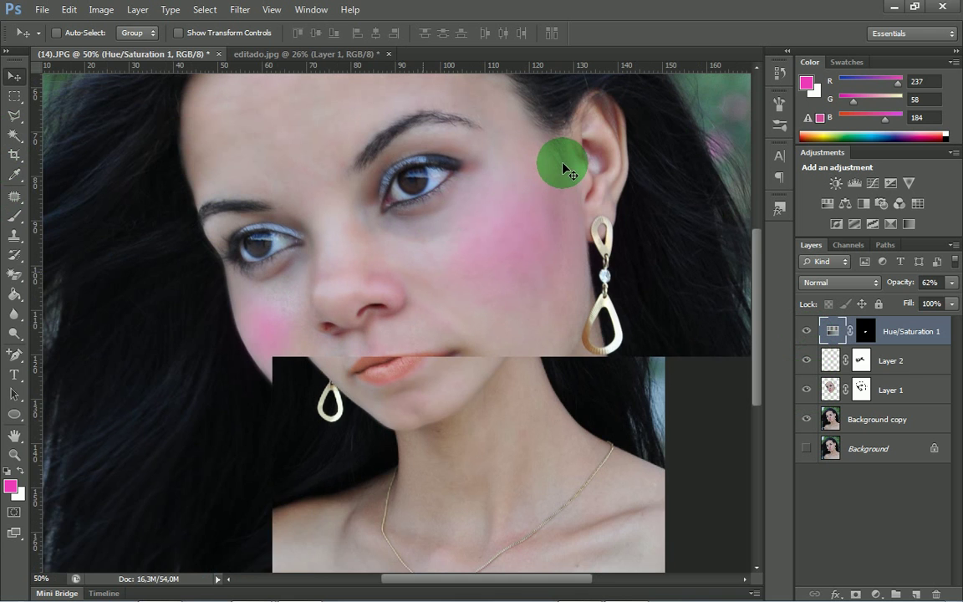
left_click_drag(576, 161, 579, 228)
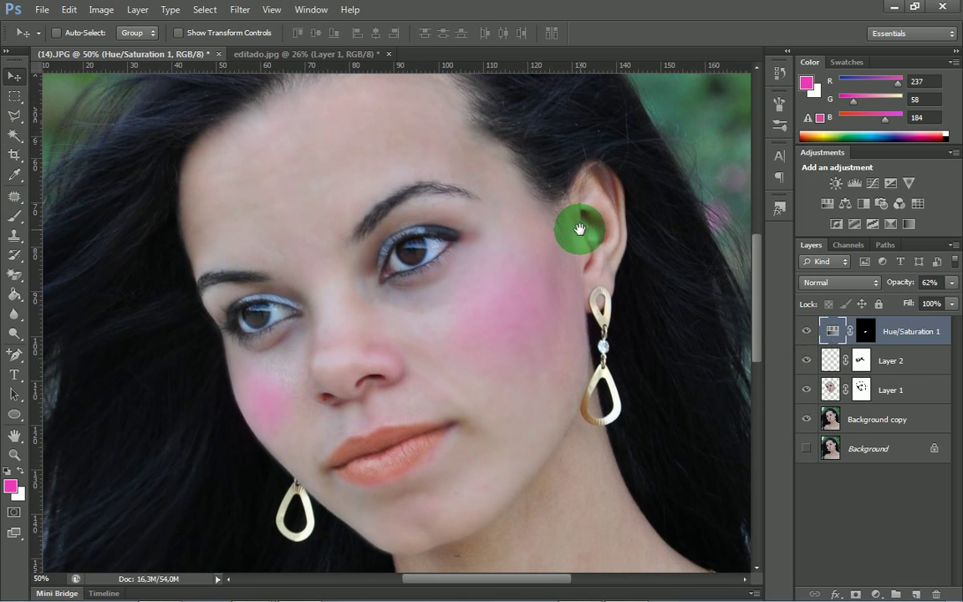
left_click_drag(807, 391, 808, 330)
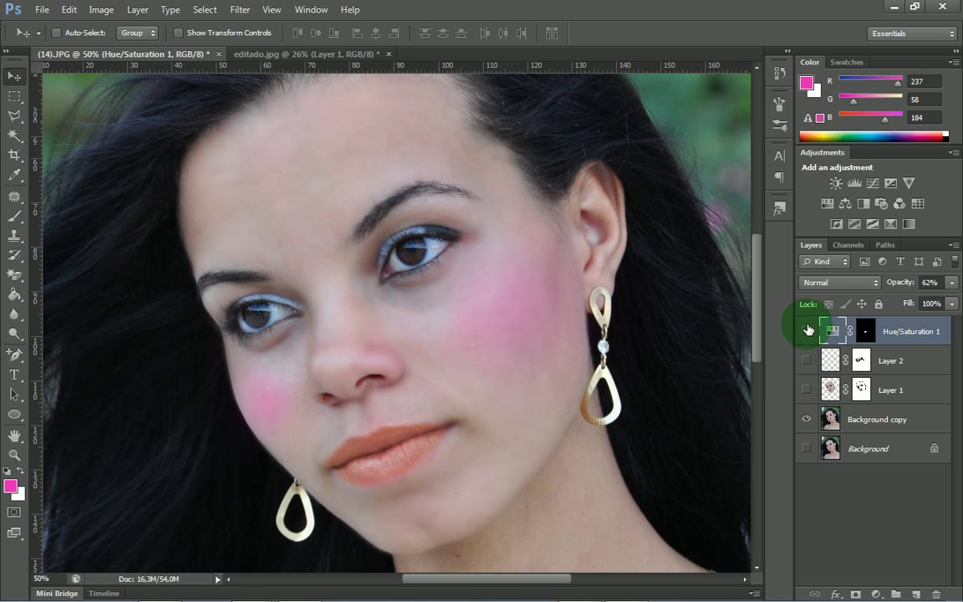
left_click(809, 330)
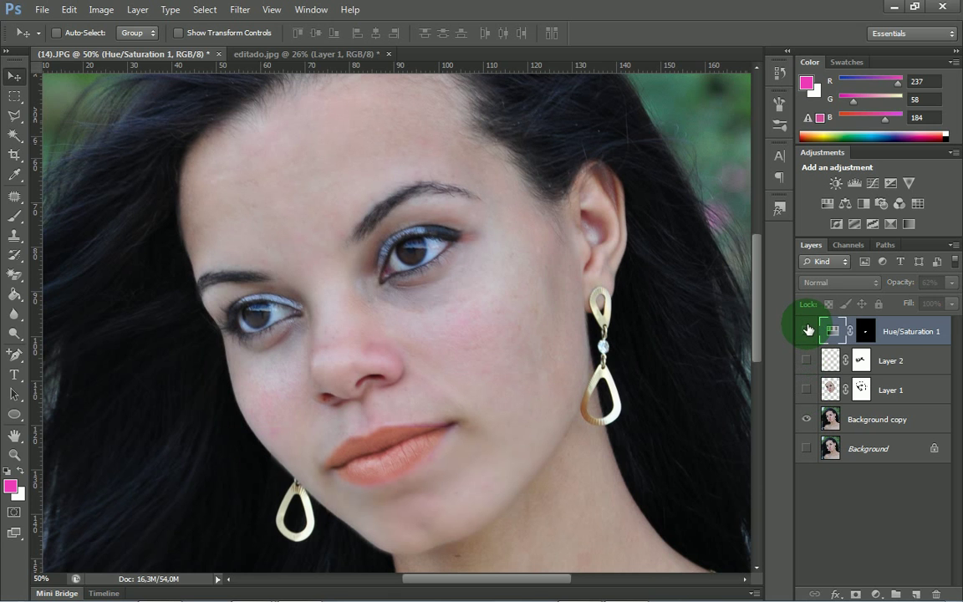
left_click(806, 390)
left_click(808, 331)
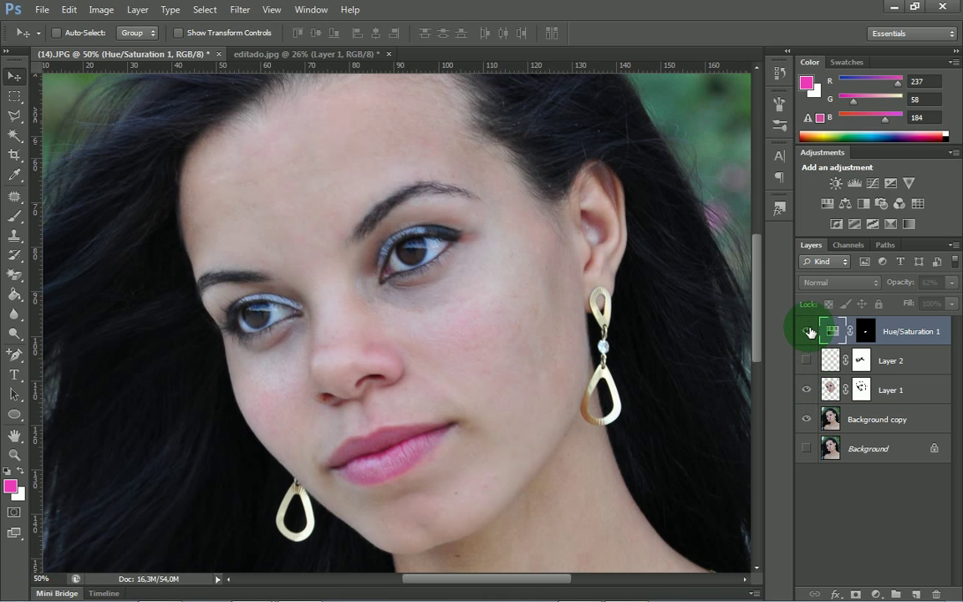
left_click_drag(809, 332, 809, 404)
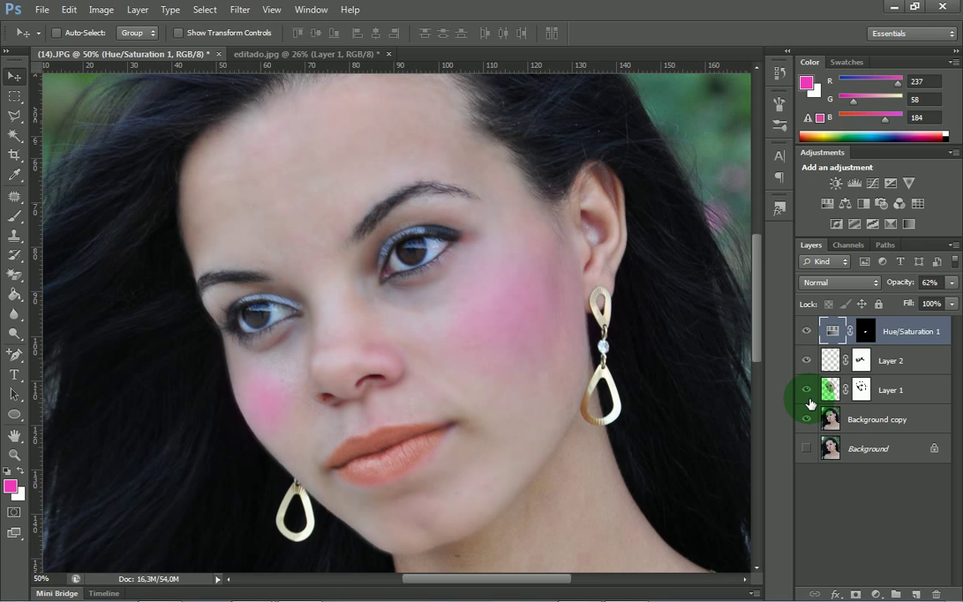
left_click(383, 297)
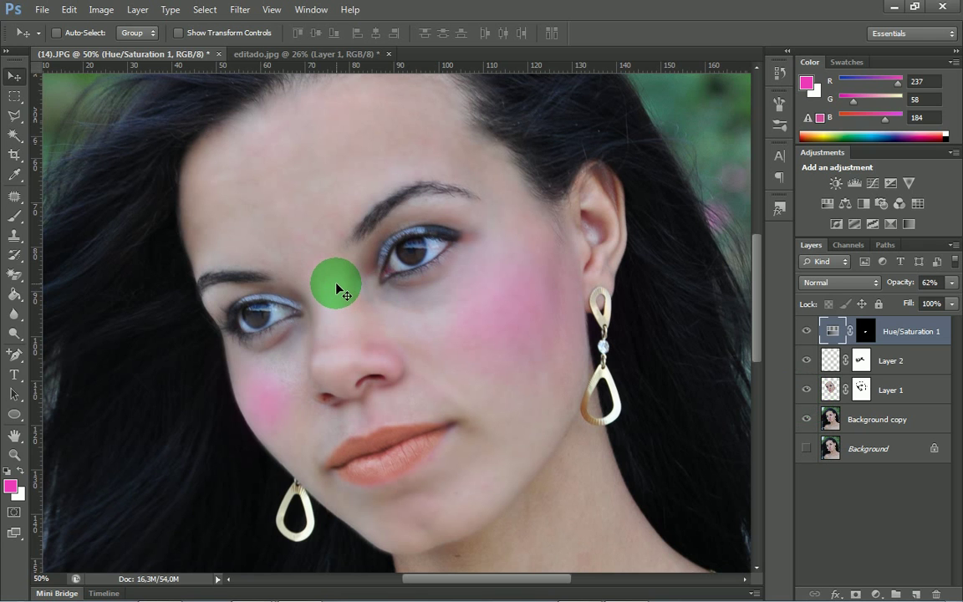
mouse_move(339, 289)
left_mouse_down()
mouse_move(580, 290)
mouse_move(770, 318)
mouse_move(832, 415)
mouse_move(911, 420)
mouse_move(926, 442)
left_mouse_up()
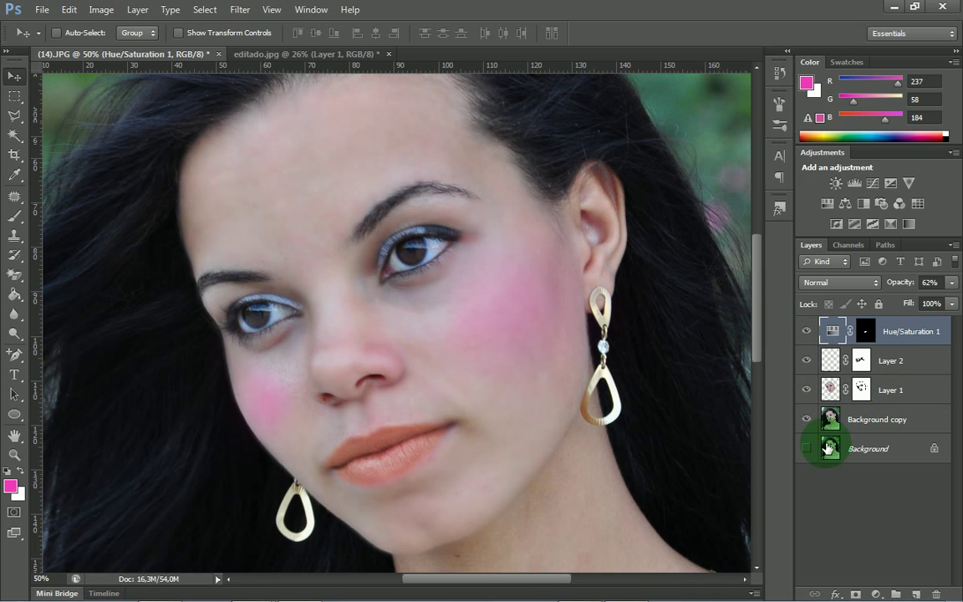
left_click(41, 9)
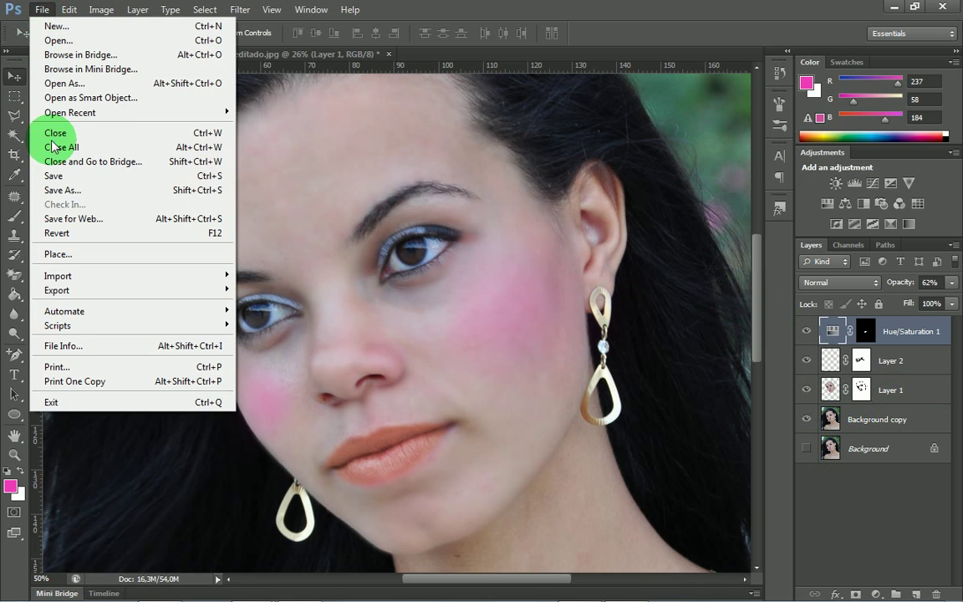
left_click(553, 292)
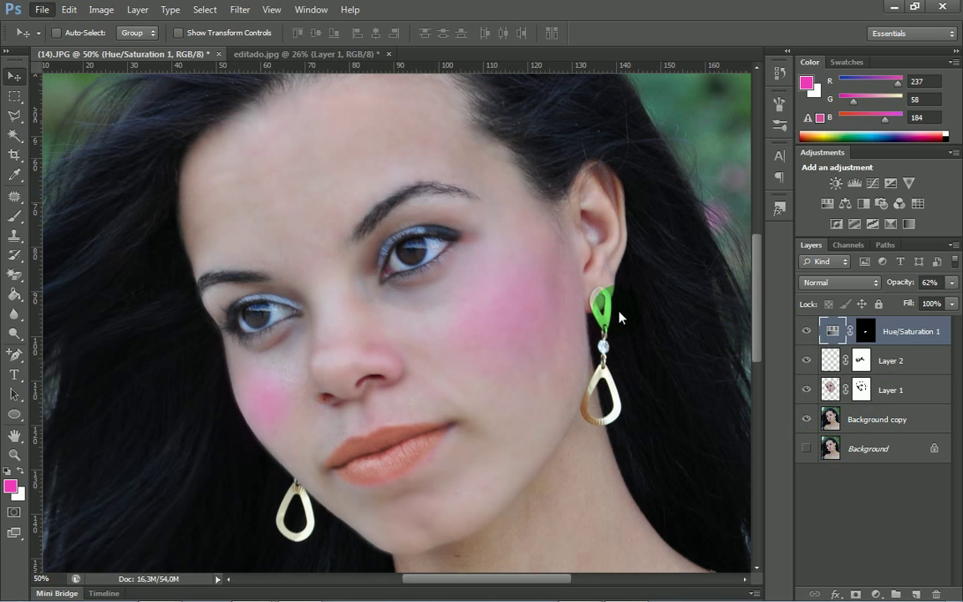
left_click_drag(619, 317, 561, 319)
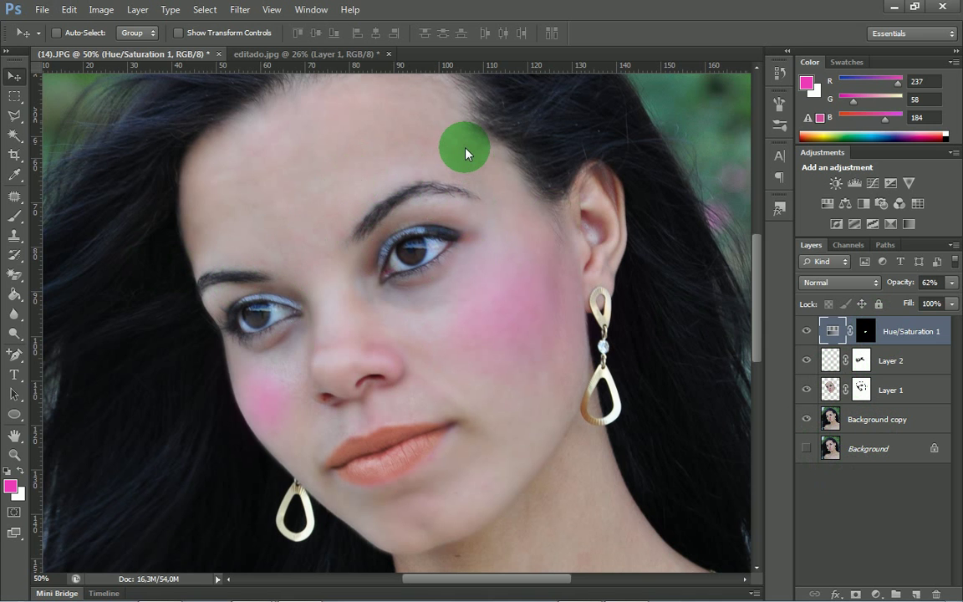
Save a JPEG copy of the retouched portrait as pronto1 in the editado folder, at Maximum quality 12 with Baseline ("Standard") format
key("ctrl+shift+s")
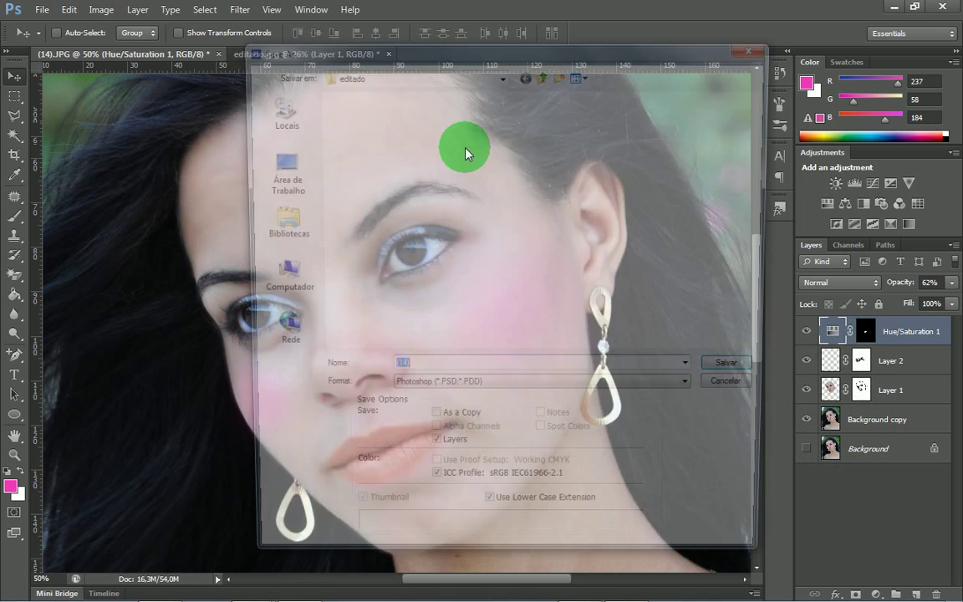
left_click(459, 392)
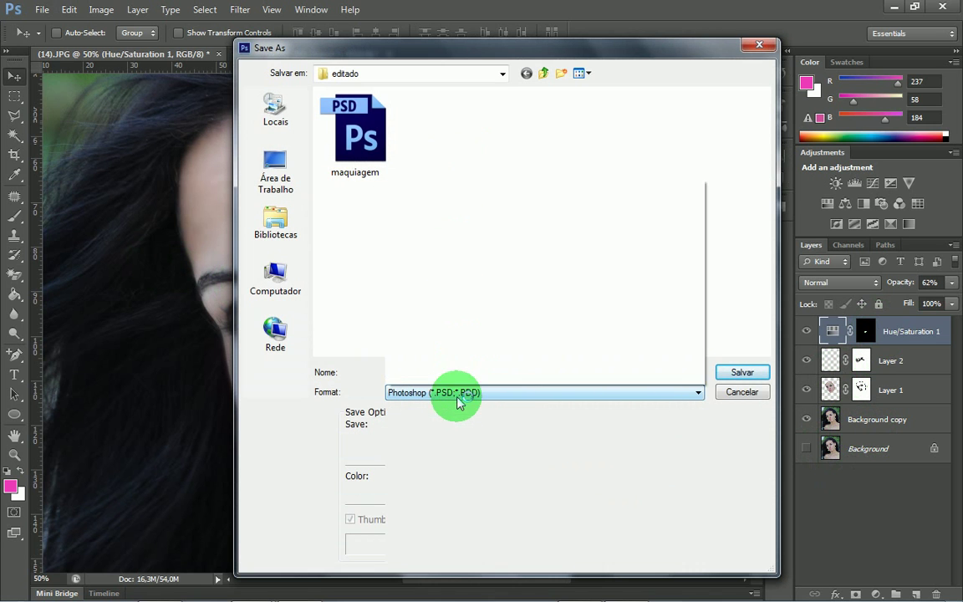
left_click(436, 261)
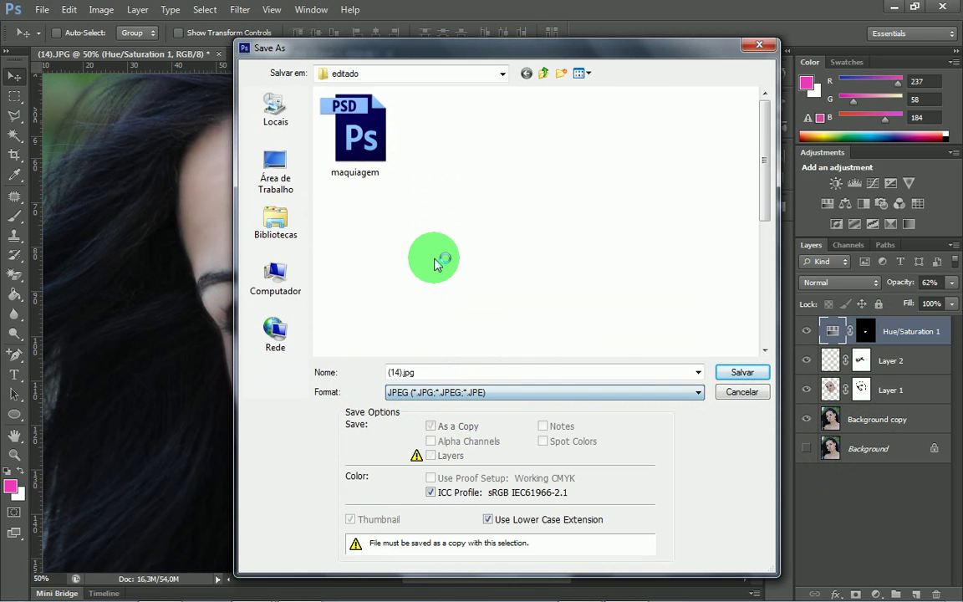
left_click_drag(422, 371, 364, 377)
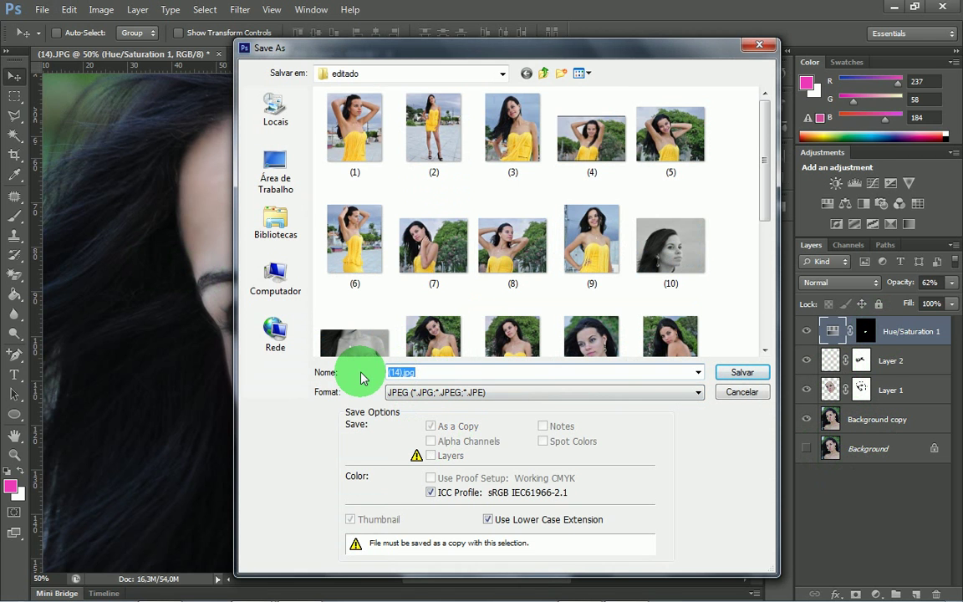
type("pront")
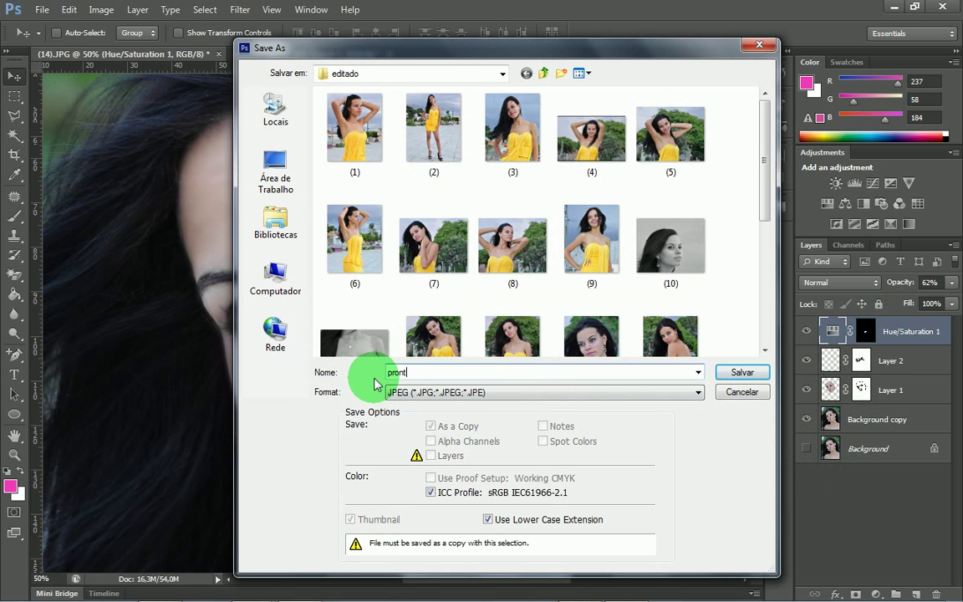
type("o1")
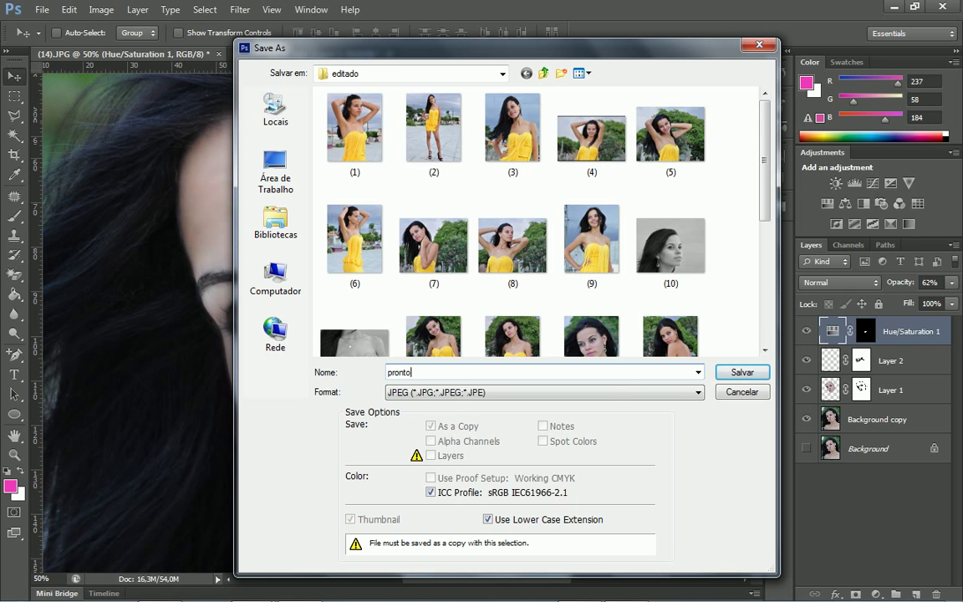
left_click(739, 374)
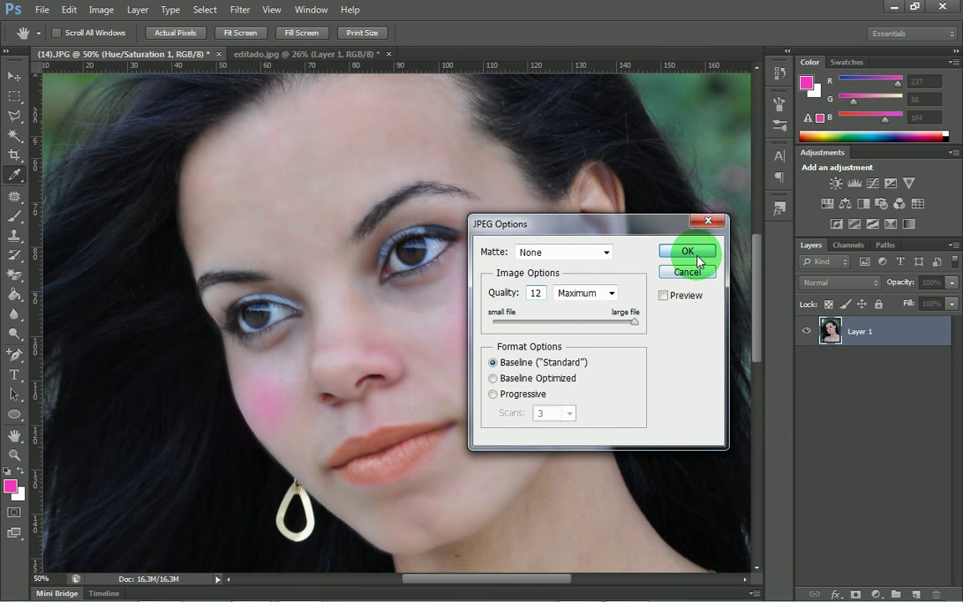
left_click(700, 260)
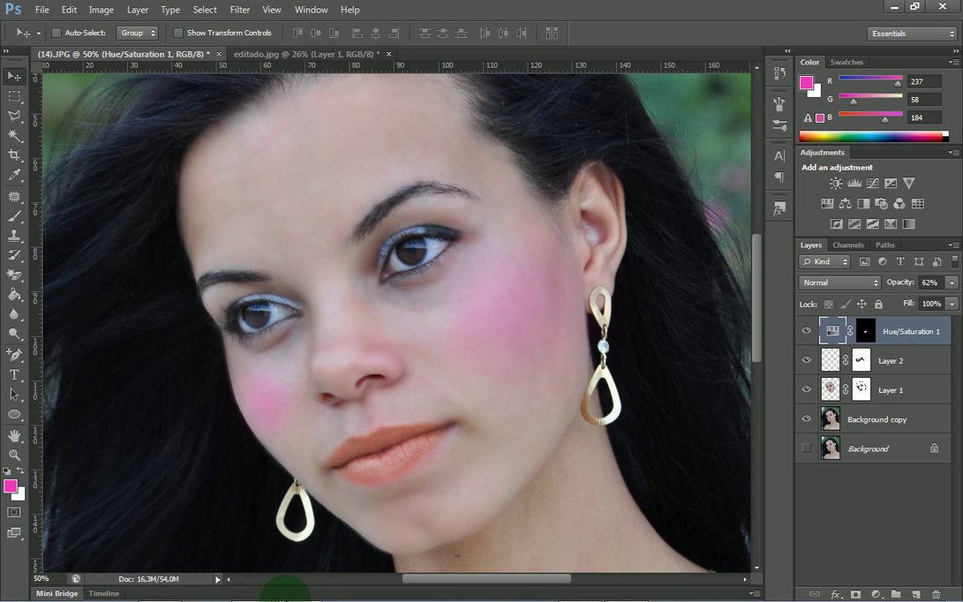
Switch to Windows Explorer, go into the editado folder and open the exported pronto1 image in the photo viewer
mouse_move(256, 592)
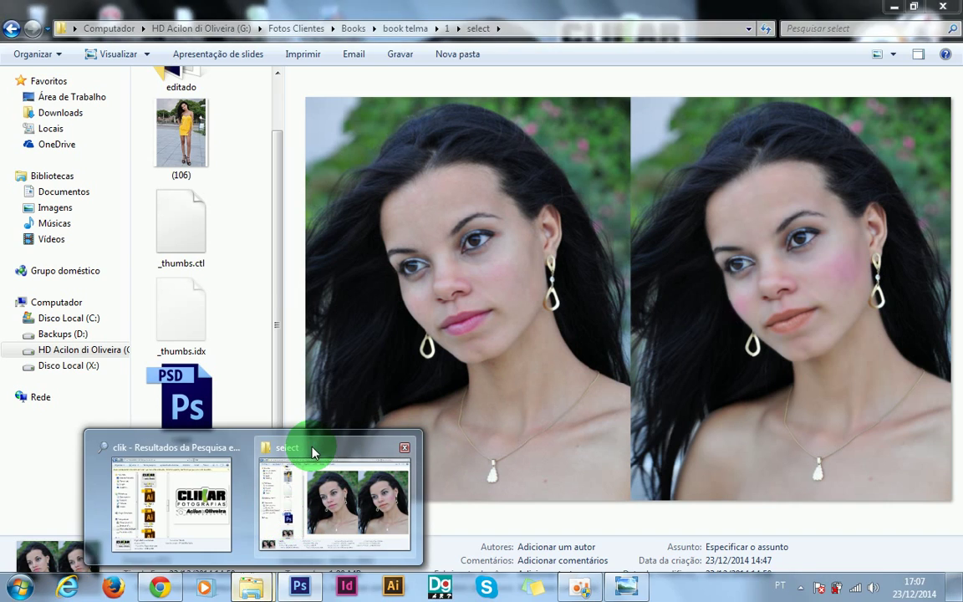
left_click(313, 452)
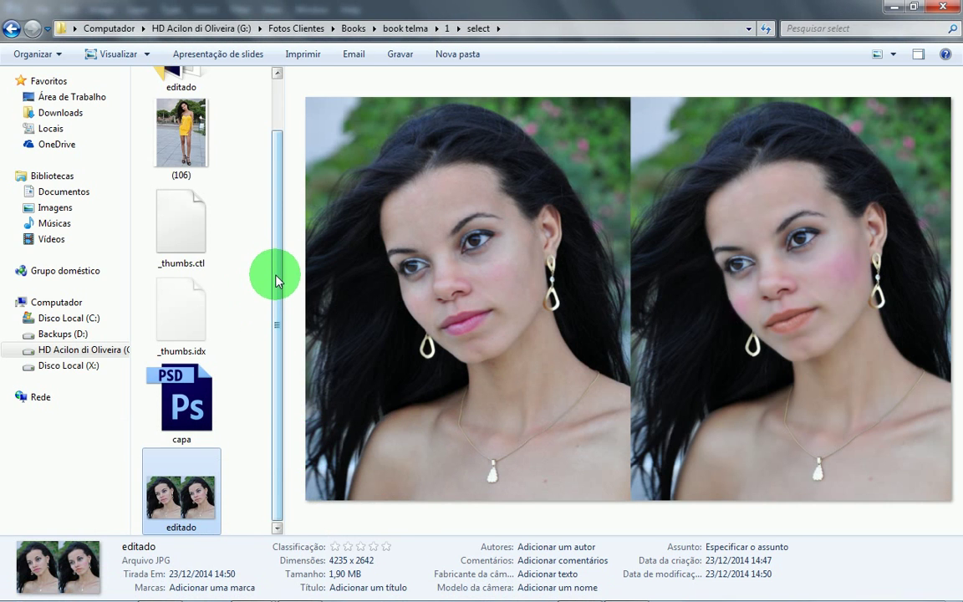
left_click_drag(273, 275, 281, 159)
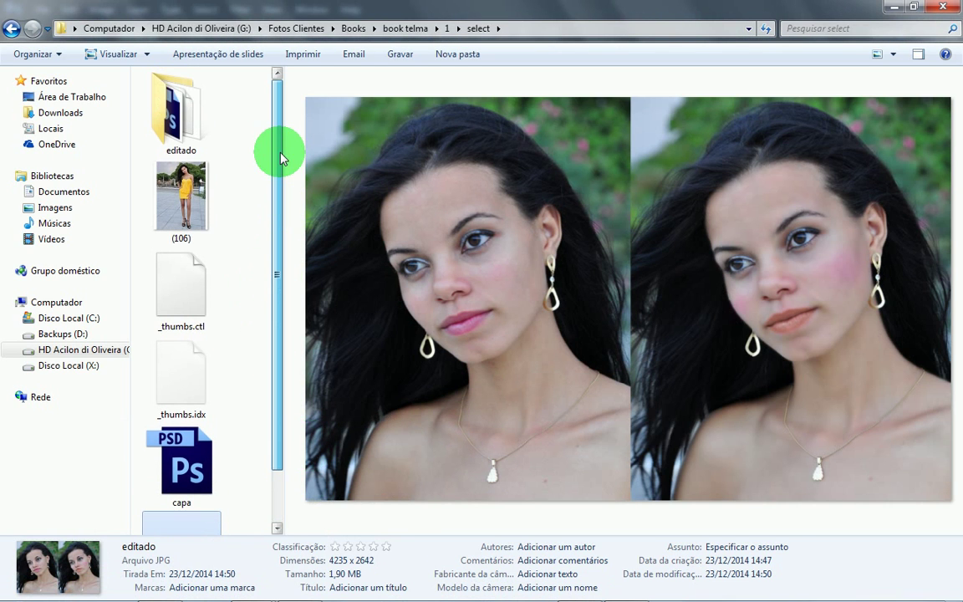
double_click(186, 109)
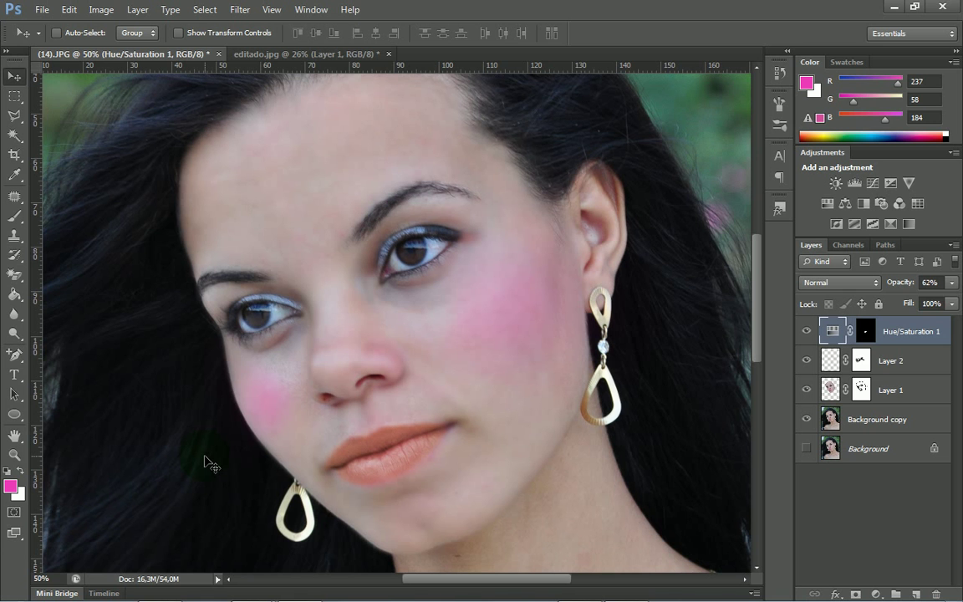
key("alt+Tab")
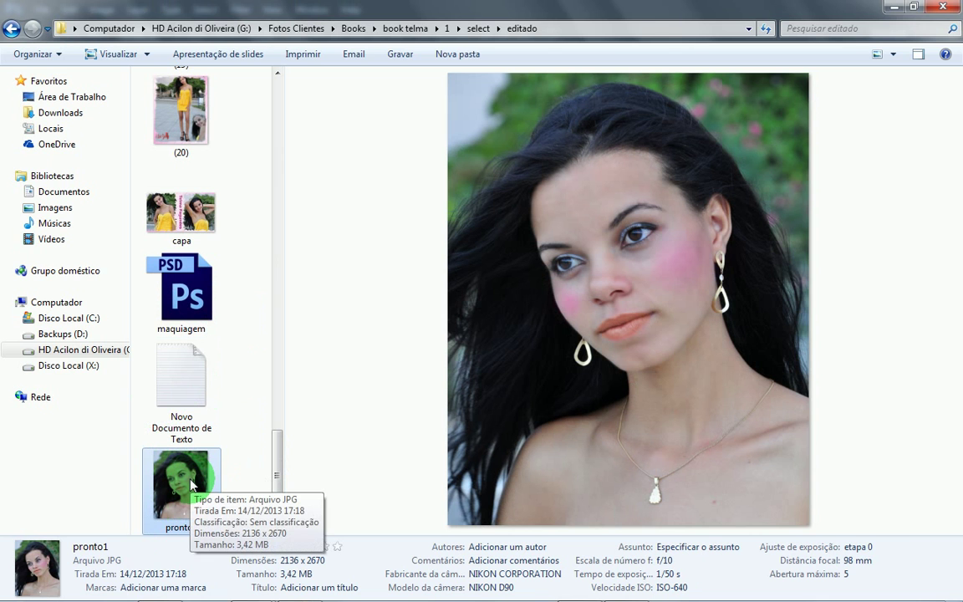
double_click(191, 485)
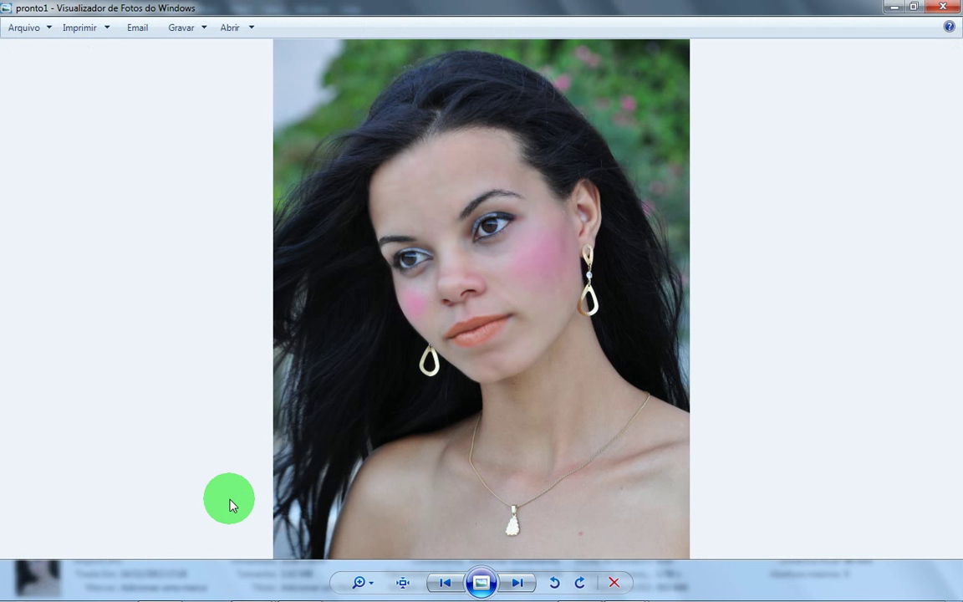
Open the original photo (14) as well and arrange it side by side with pronto1, original on the left
left_click_drag(775, 10, 3, 14)
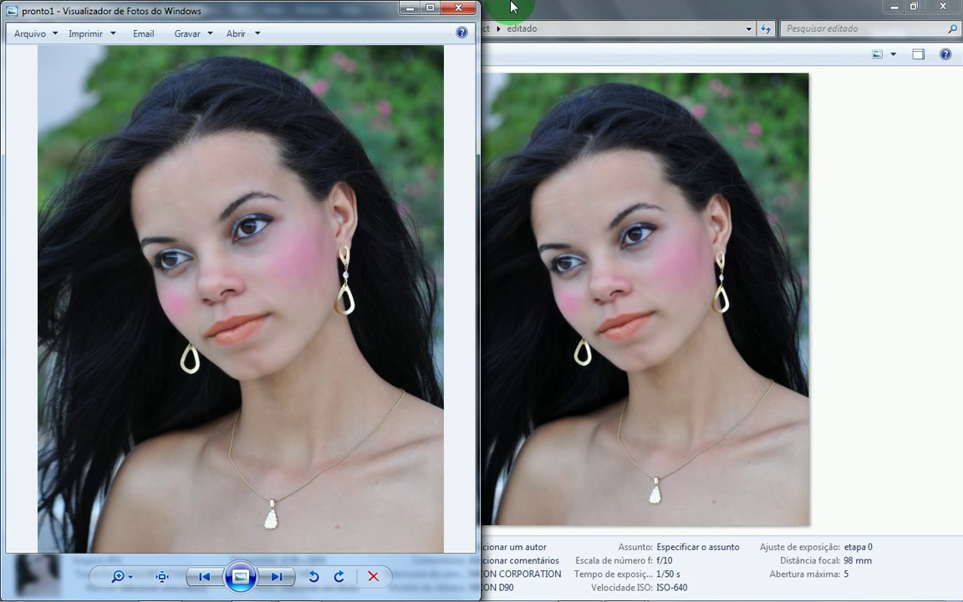
left_click_drag(222, 12, 959, 35)
left_click_drag(278, 81, 277, 81)
left_click(190, 209)
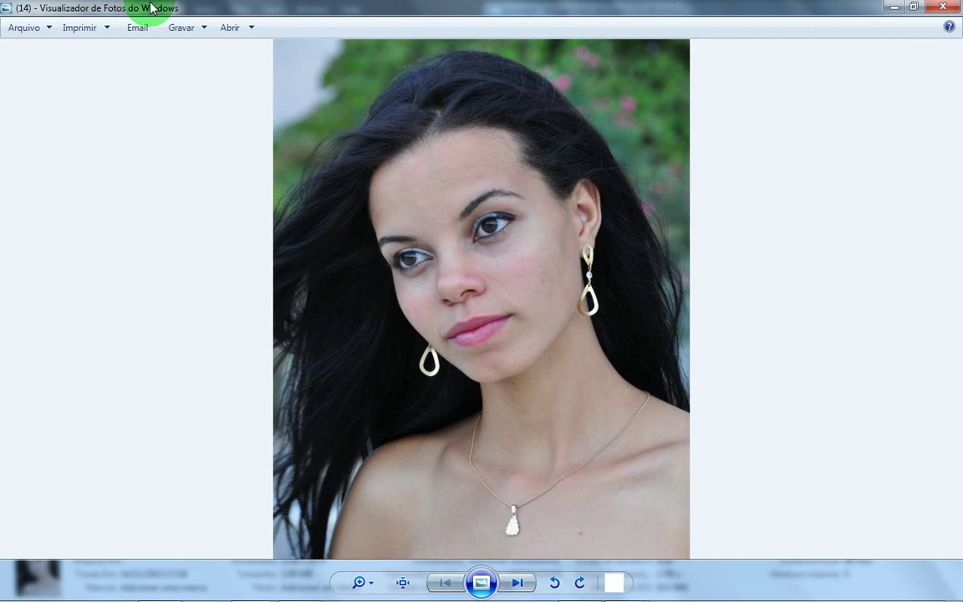
double_click(151, 12)
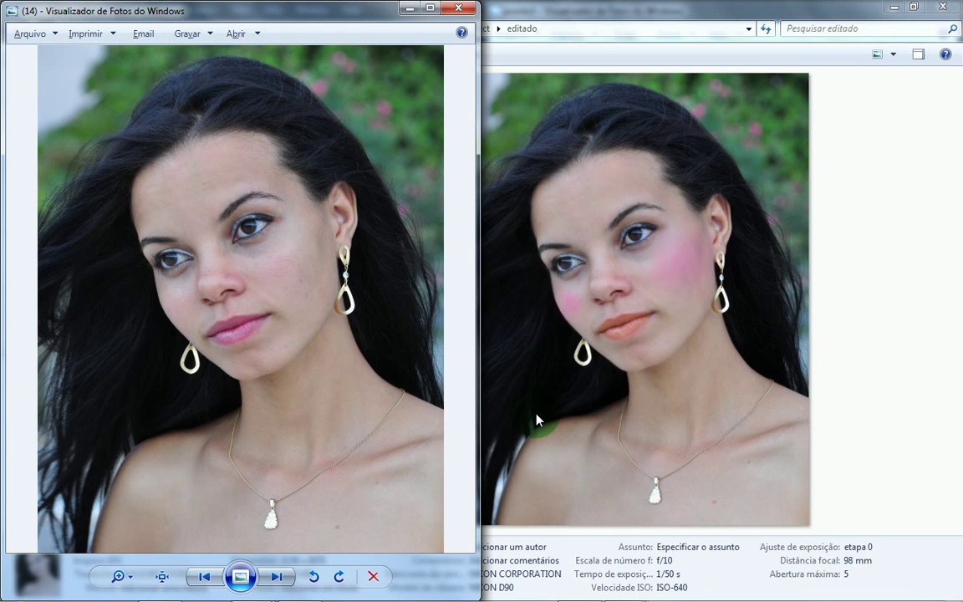
key("alt+Tab")
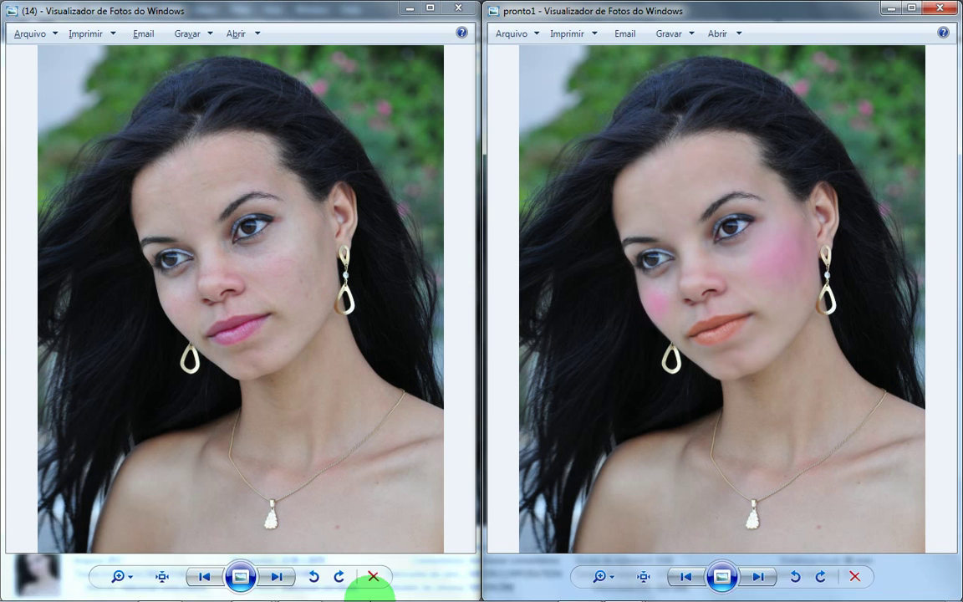
Enlarge both the original (14) and pronto1 to the woman's face and align the two views for comparison
mouse_move(127, 583)
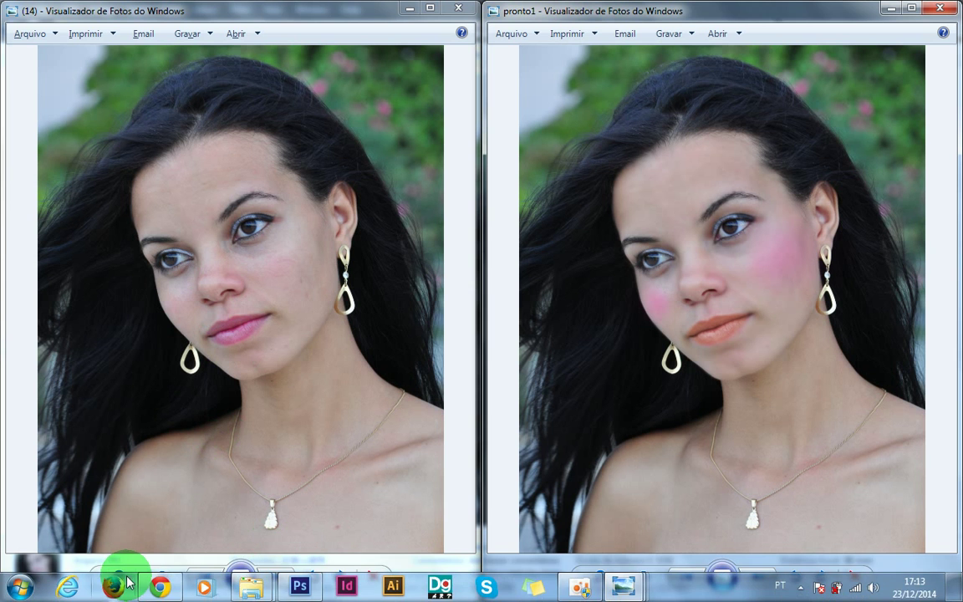
left_click(131, 578)
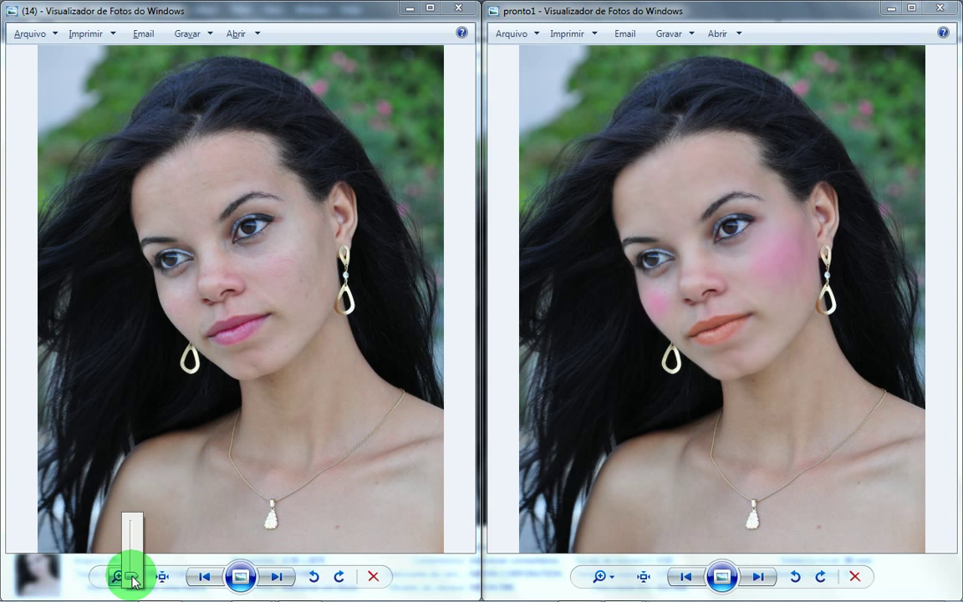
left_click_drag(134, 576, 134, 566)
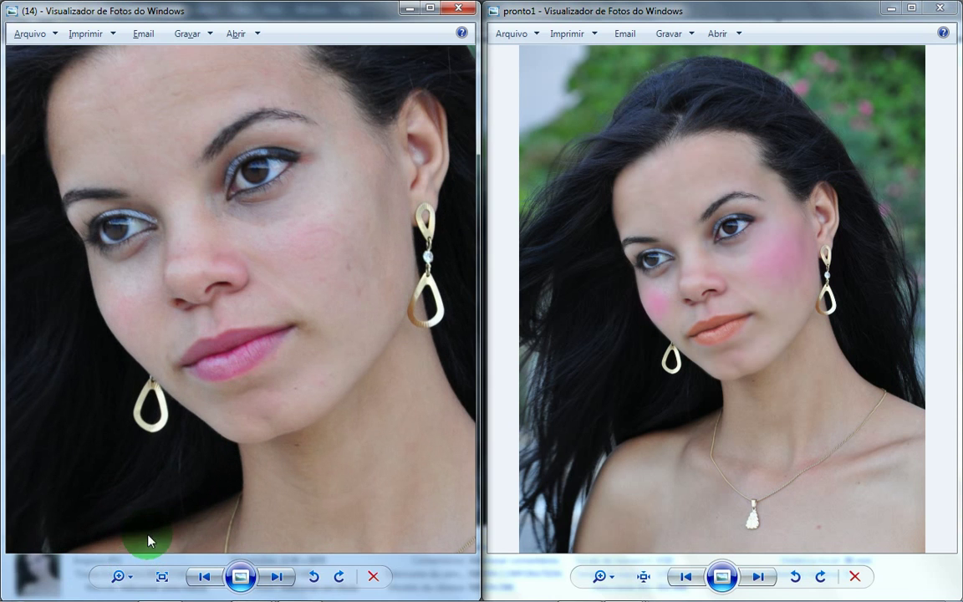
left_click_drag(258, 275, 338, 434)
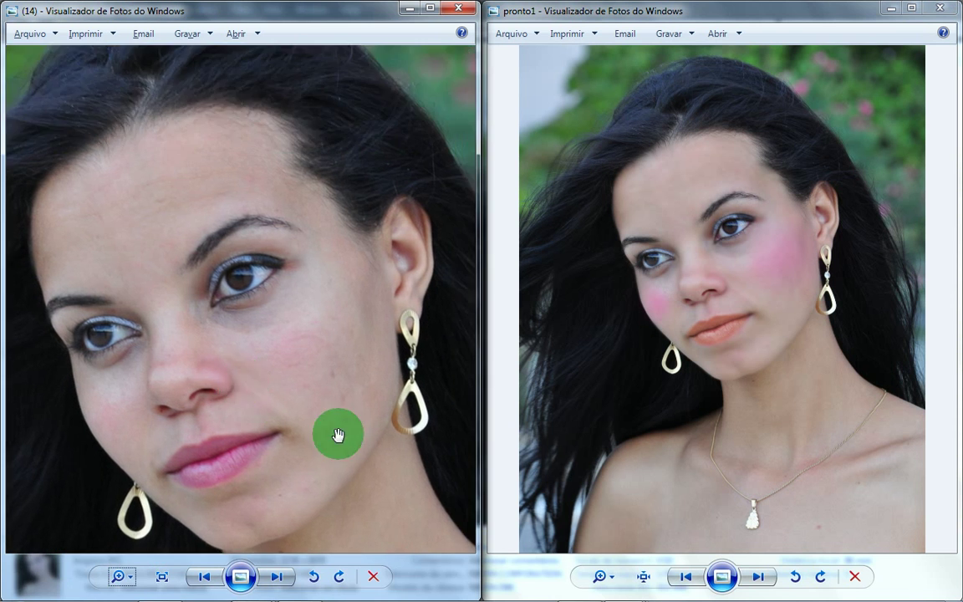
left_click(604, 577)
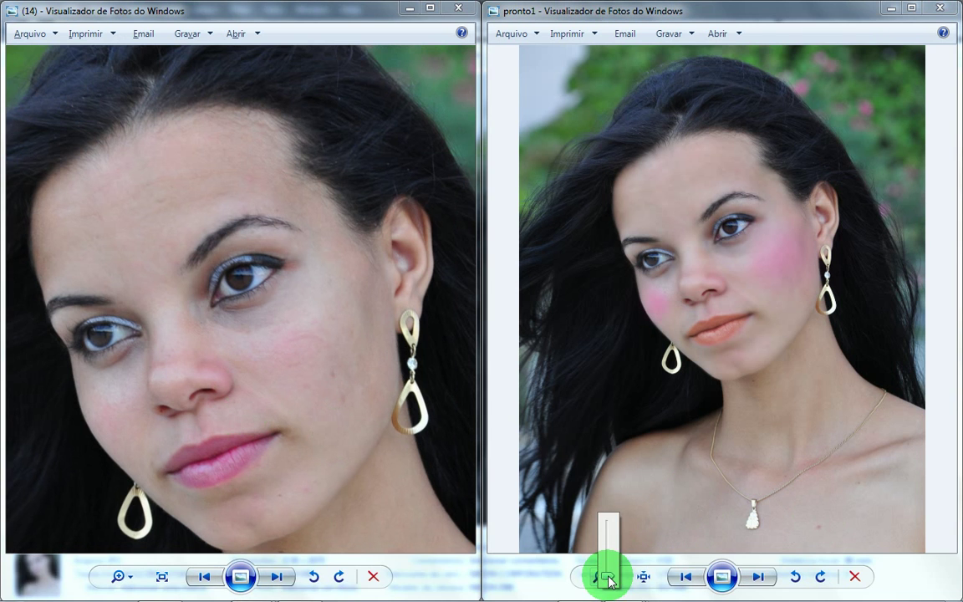
left_click_drag(610, 573, 609, 565)
left_click_drag(730, 305, 733, 395)
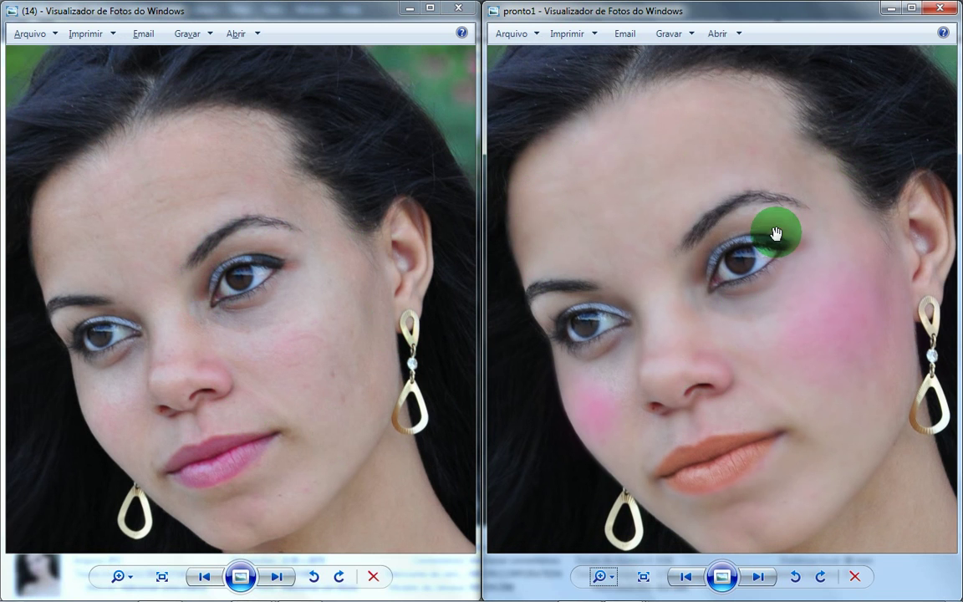
left_click_drag(678, 279, 705, 284)
left_click_drag(135, 262, 161, 253)
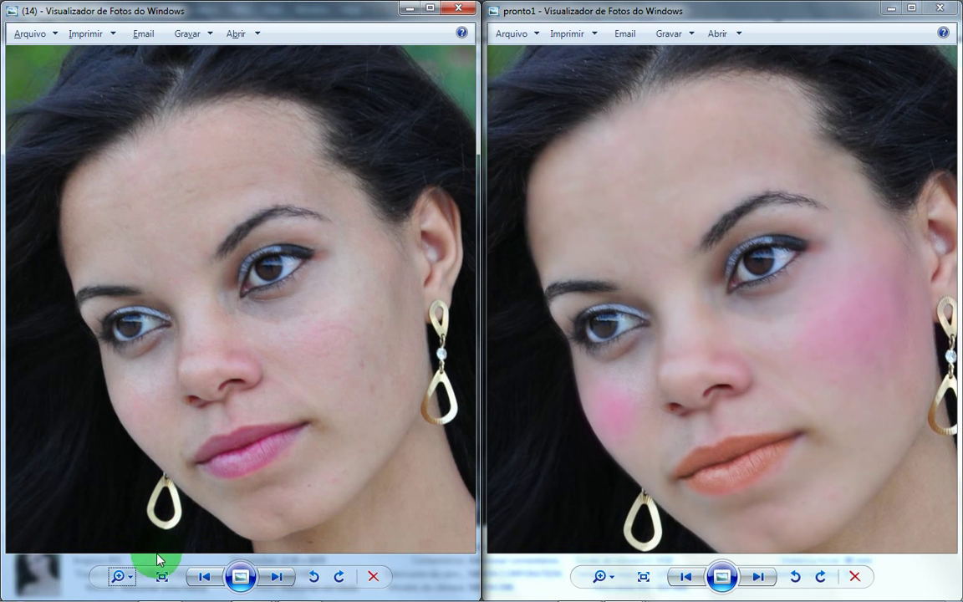
Enlarge the original's face further, compare its skin and lips with pronto1, and minimise the pronto1 viewer
left_click(132, 584)
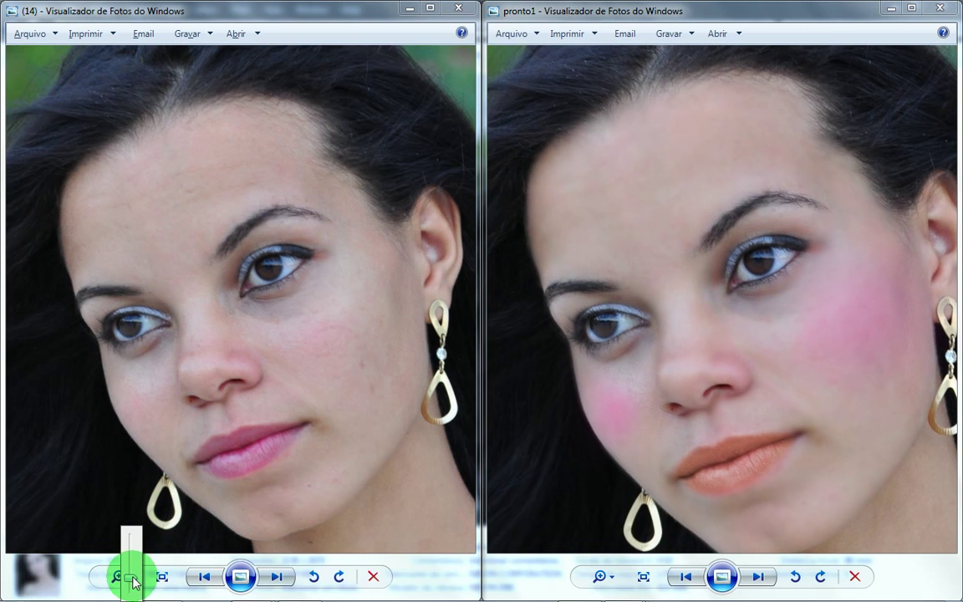
scroll(134, 582, "up", 1)
left_click(214, 304)
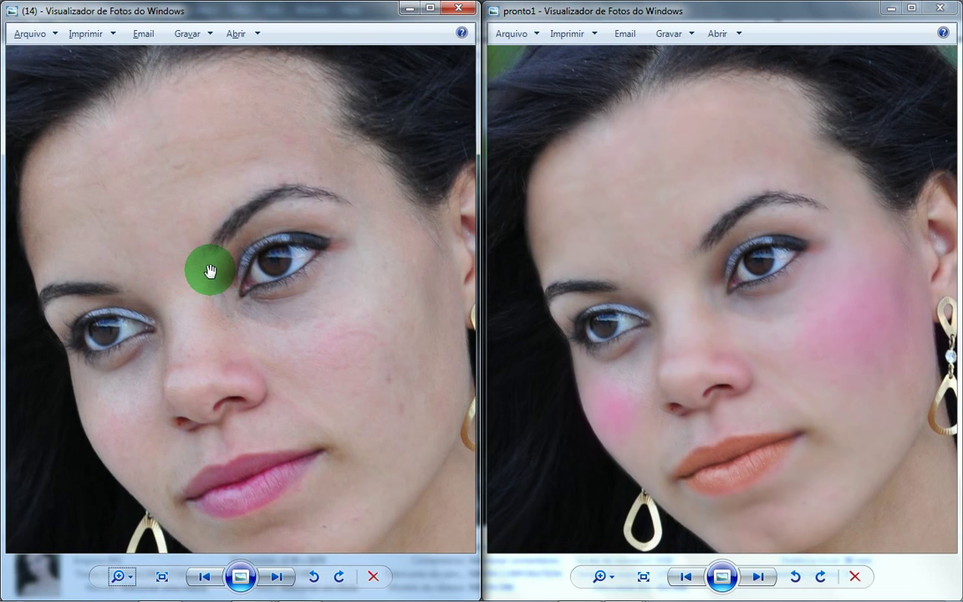
left_click_drag(209, 271, 211, 280)
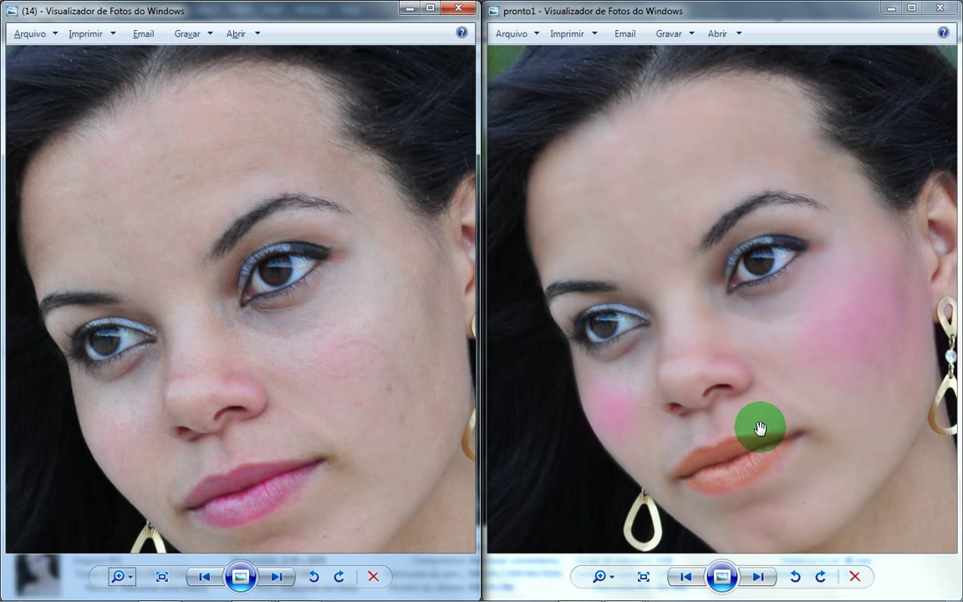
mouse_move(812, 441)
left_mouse_down()
mouse_move(809, 407)
mouse_move(819, 451)
left_mouse_up()
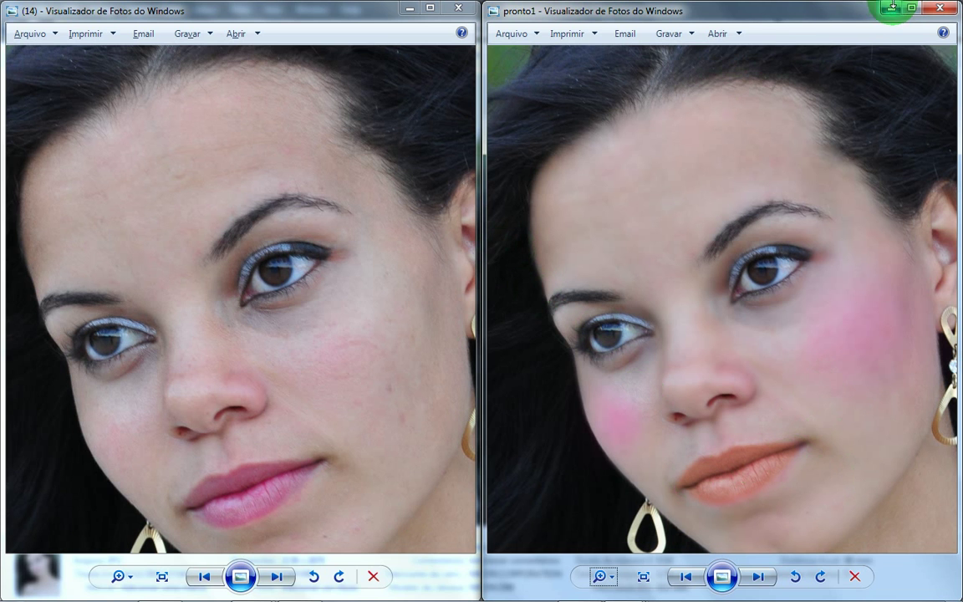
left_click(889, 10)
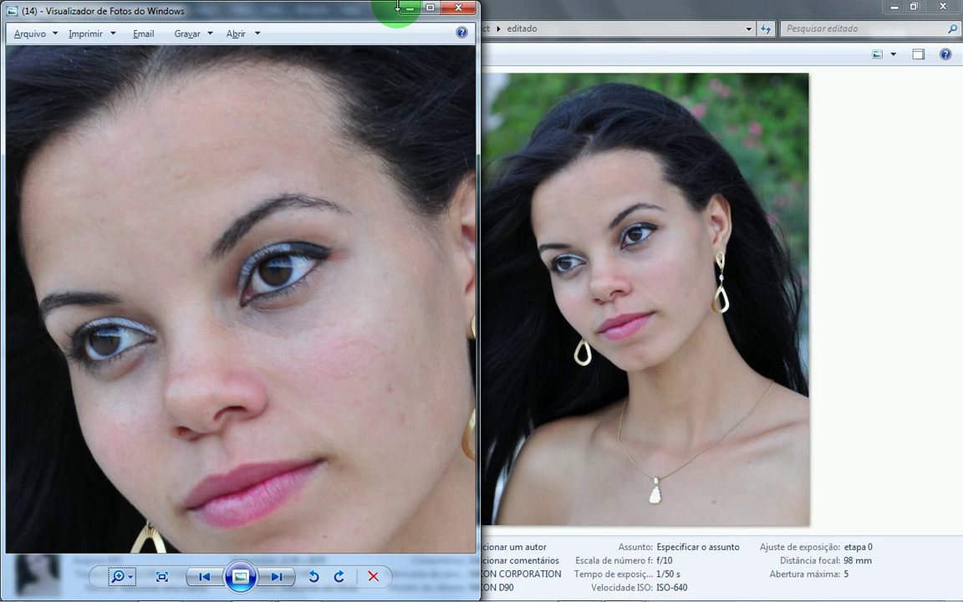
Minimise the photo viewer, both Explorer windows, Photoshop and the oCam recorder to clear the desktop
left_click(407, 8)
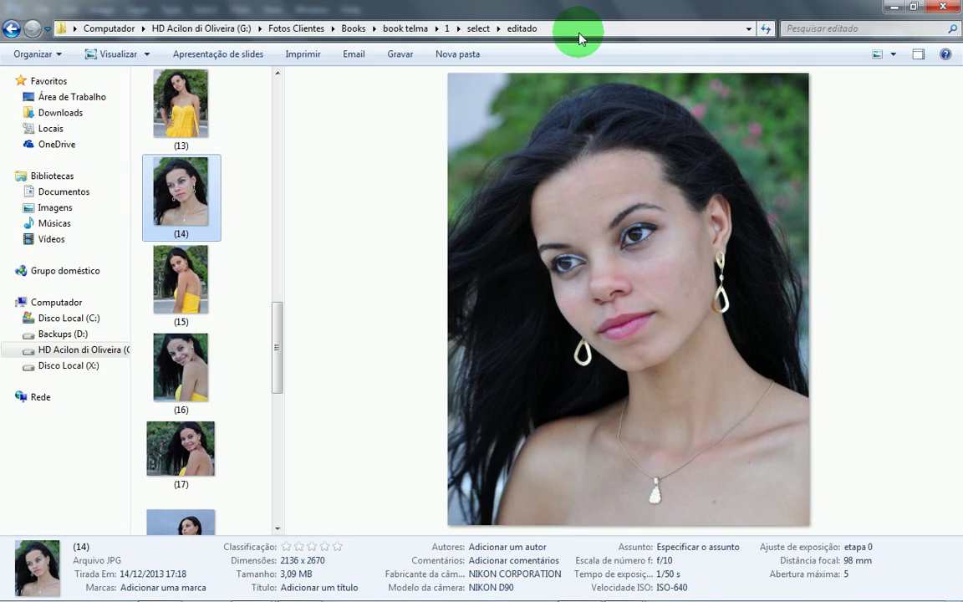
left_click(892, 8)
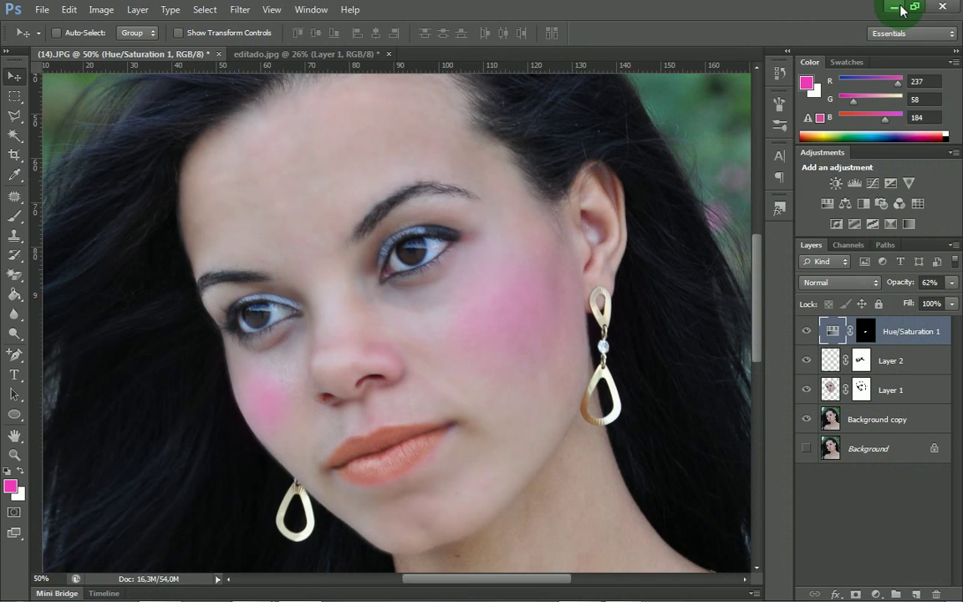
left_click(894, 9)
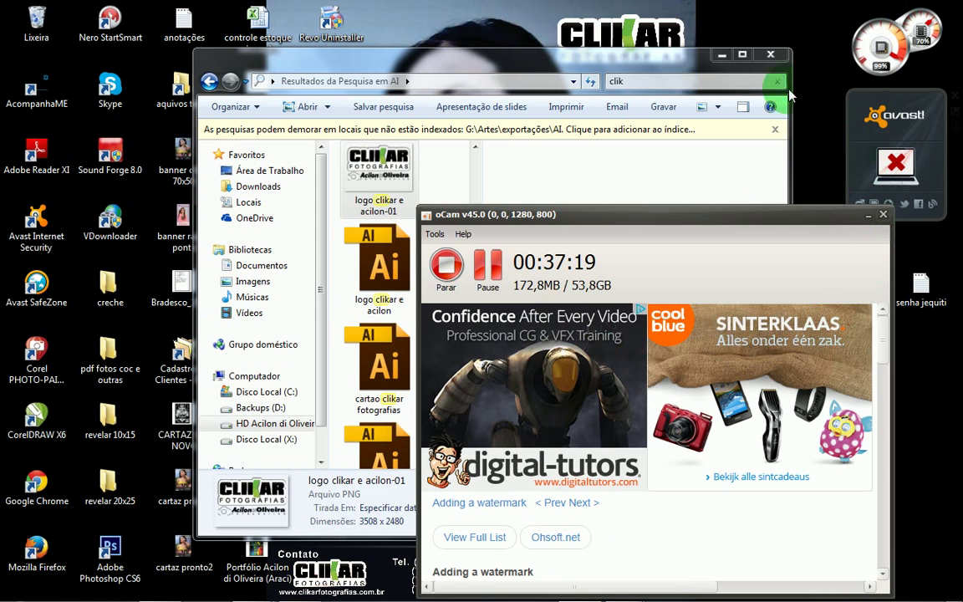
left_click(725, 63)
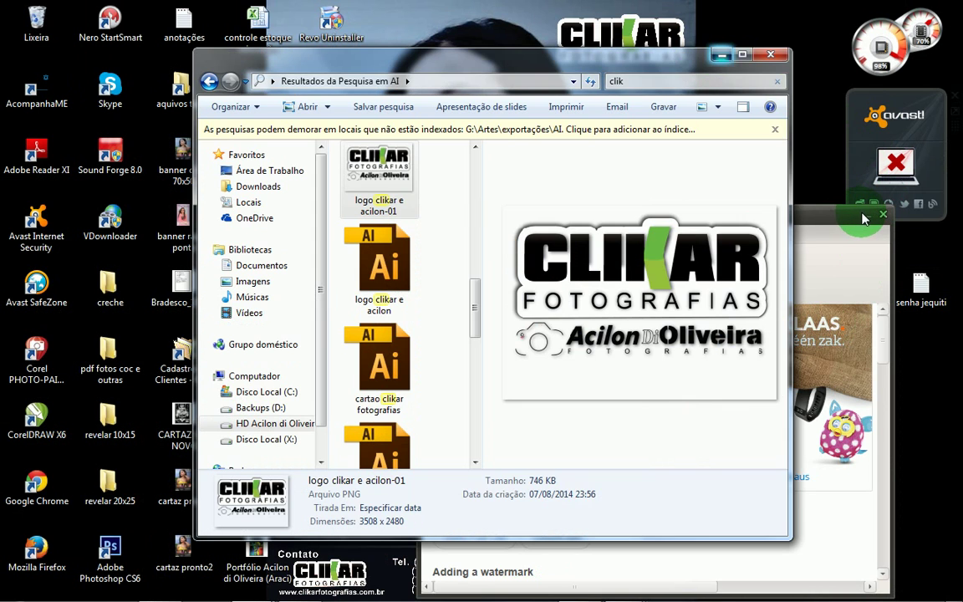
left_click(869, 219)
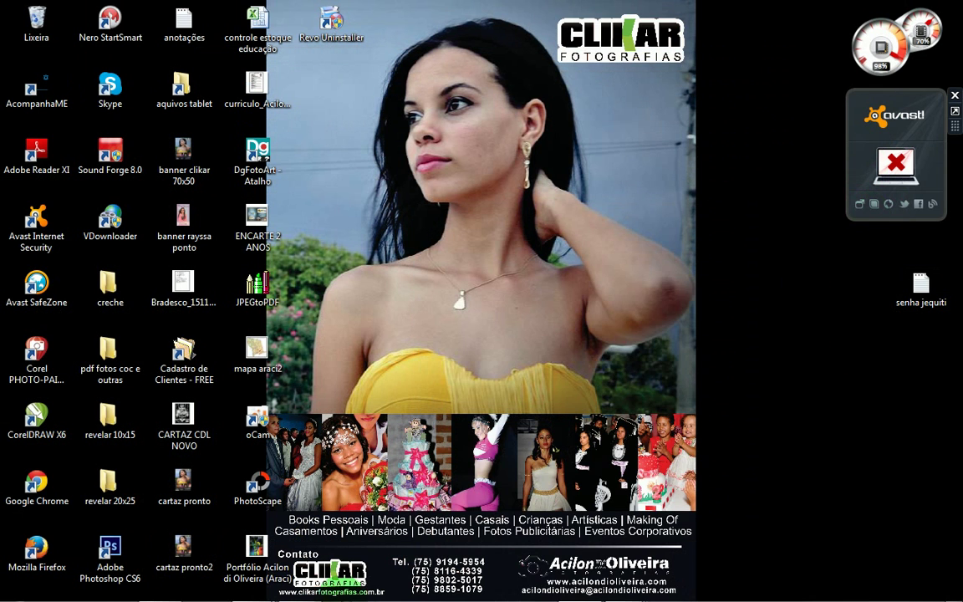
mouse_move(178, 591)
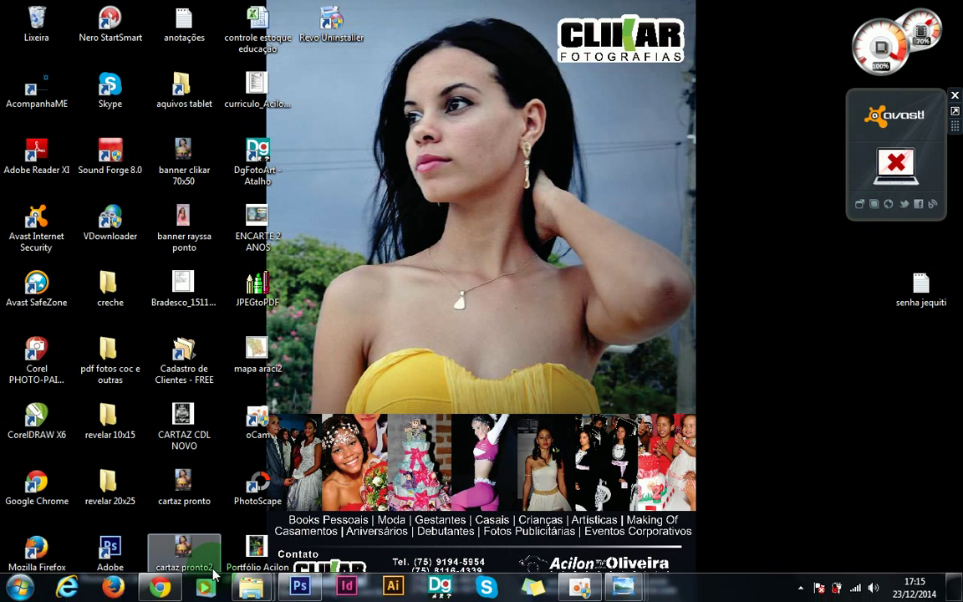
left_click(163, 592)
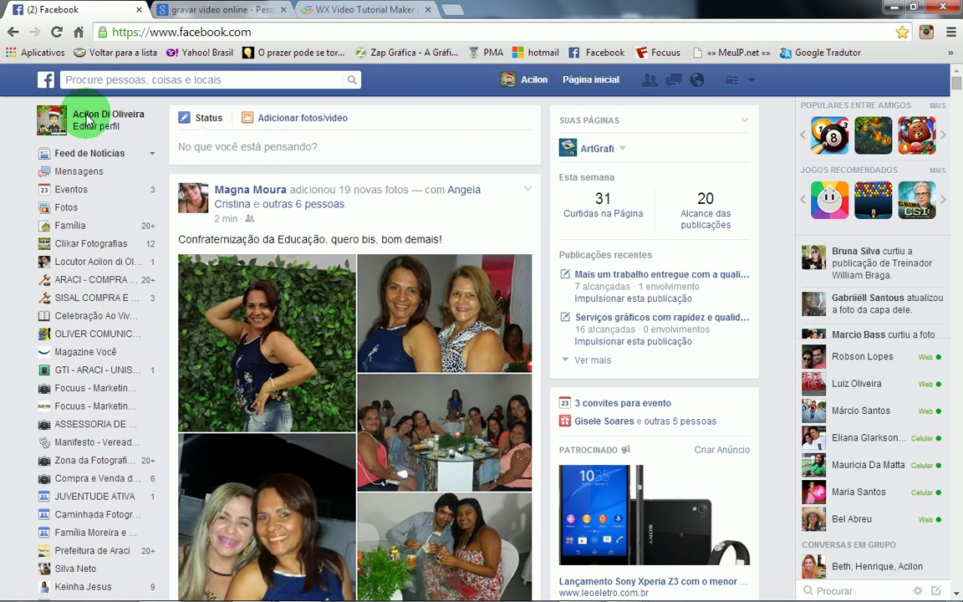
left_click(271, 36)
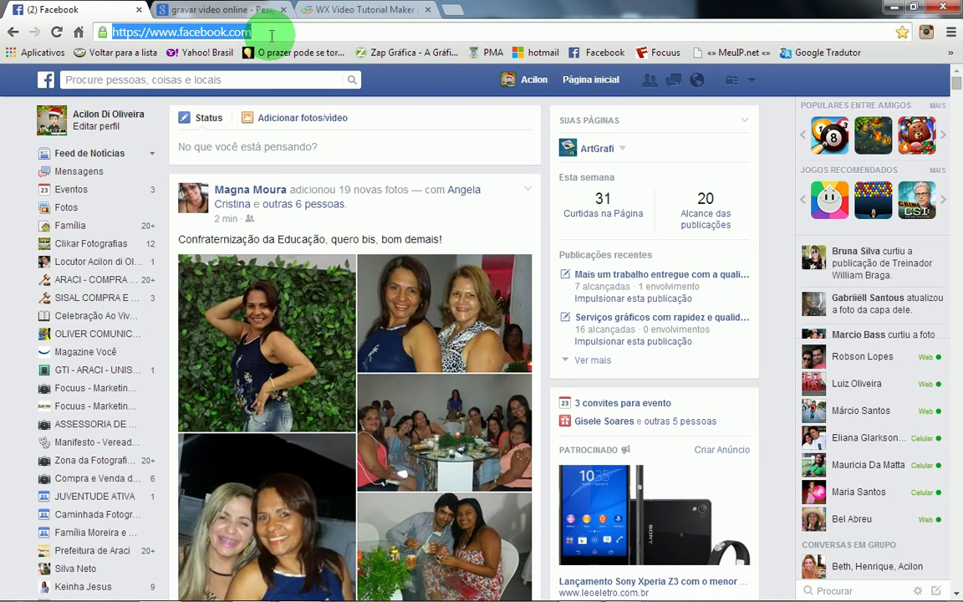
left_click(271, 36)
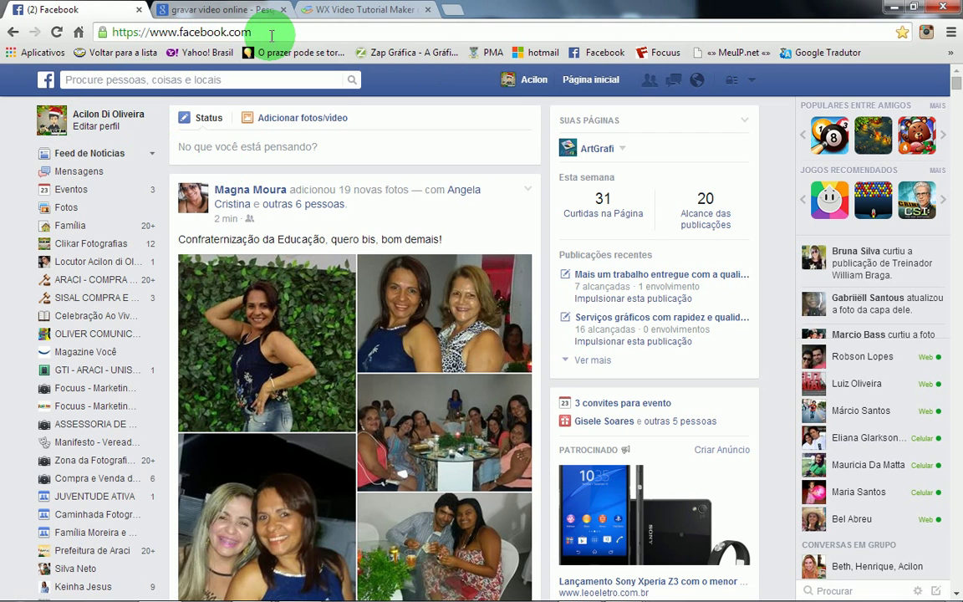
type("/f")
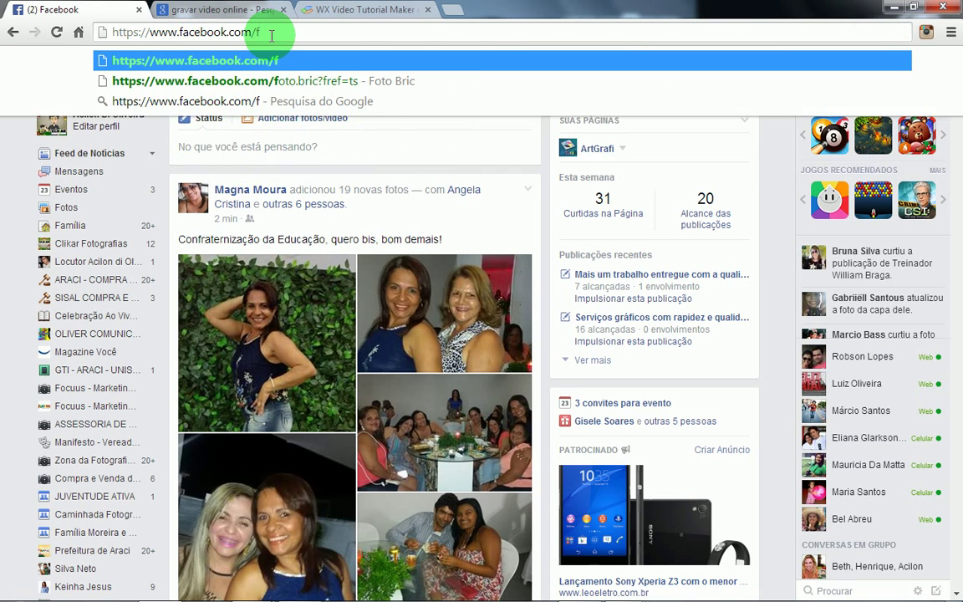
key("BackSpace")
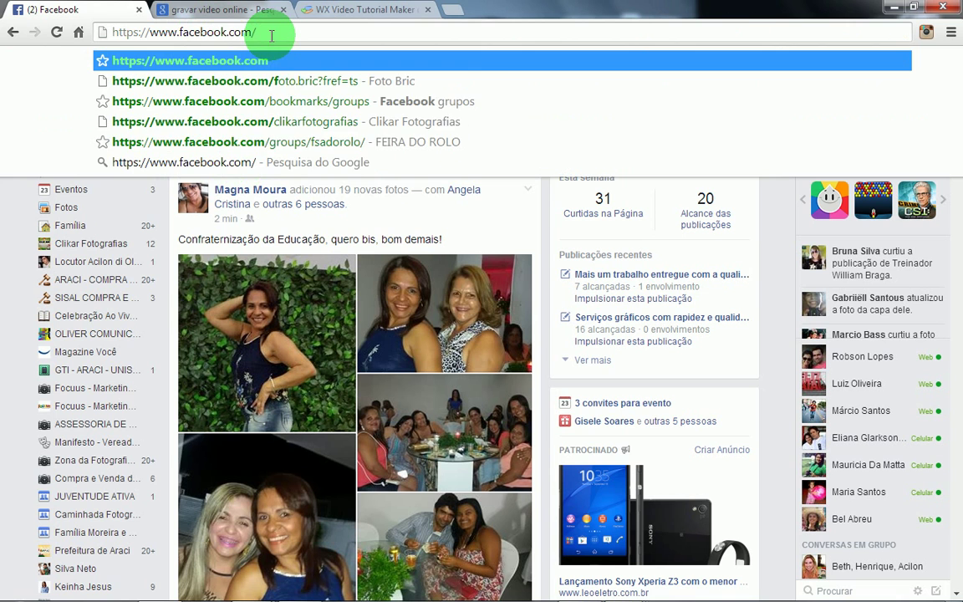
type("clikarfotografias")
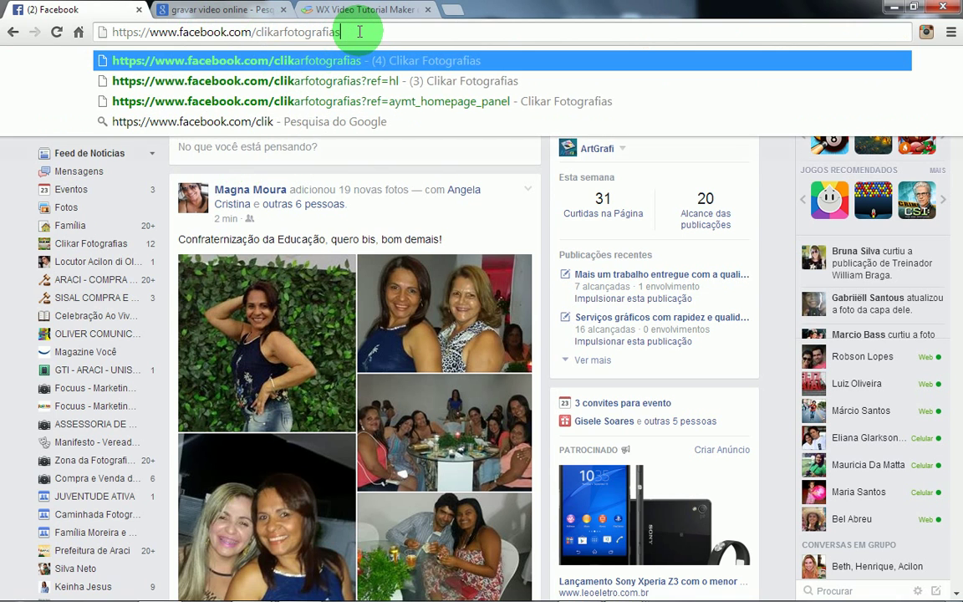
key("Return")
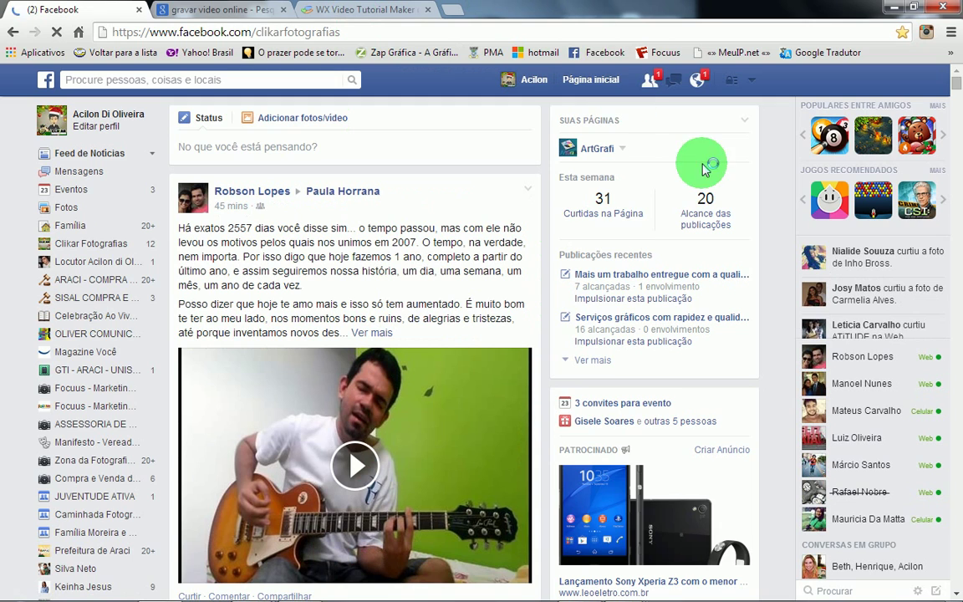
left_click(895, 10)
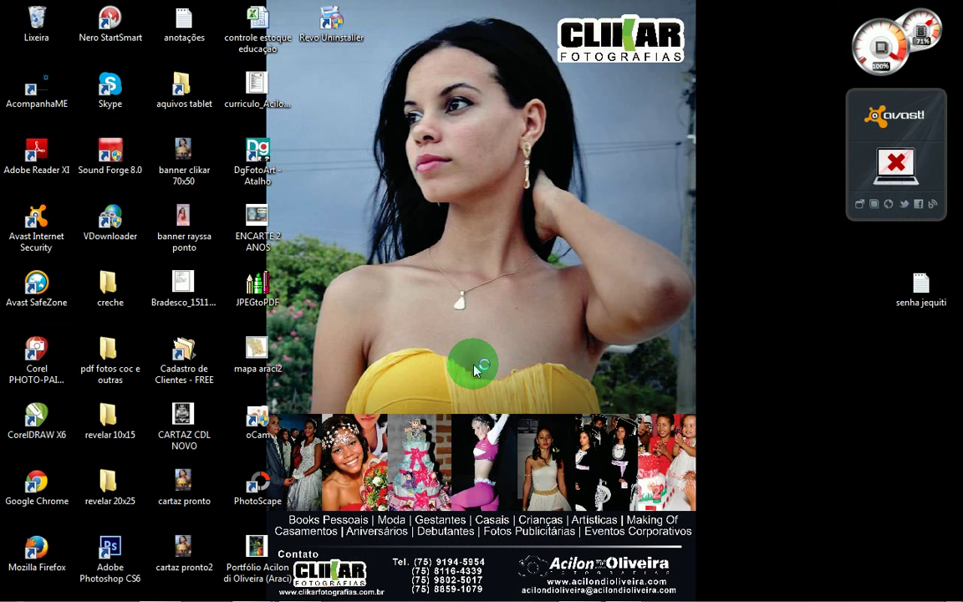
Return to Chrome, highlight the full clikarfotografias page address and minimise the browser again
mouse_move(293, 598)
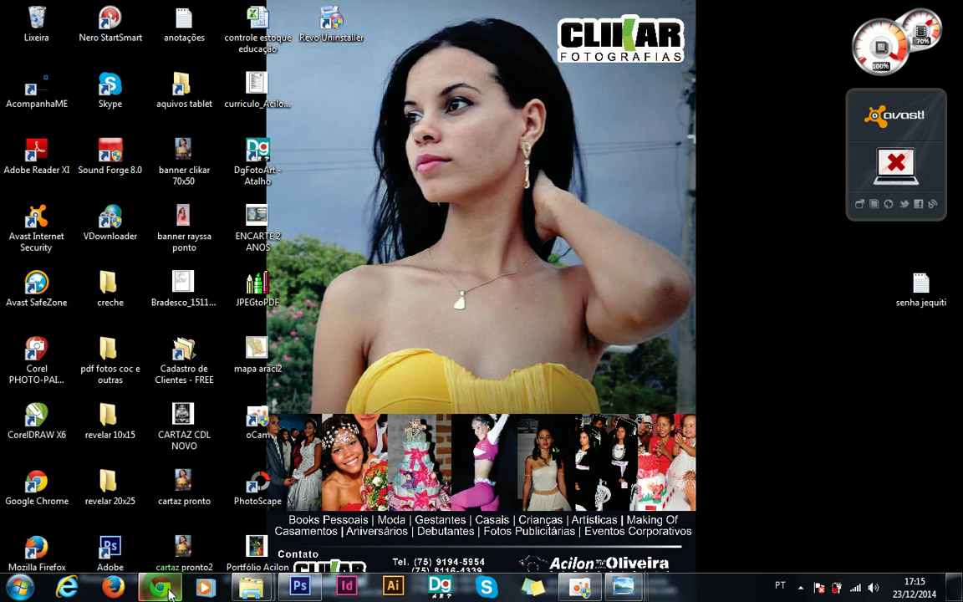
mouse_move(170, 592)
left_click(161, 589)
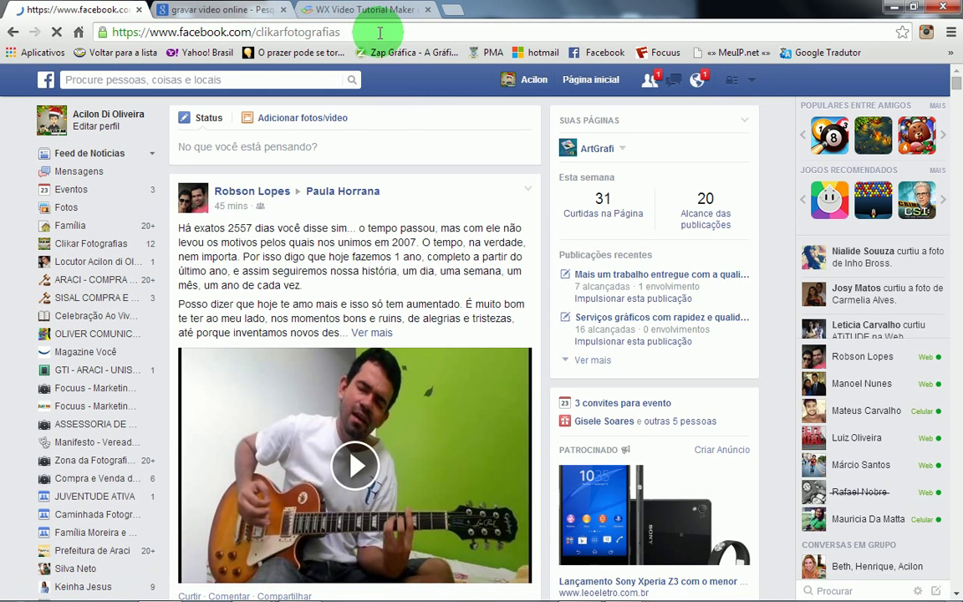
left_click(368, 31)
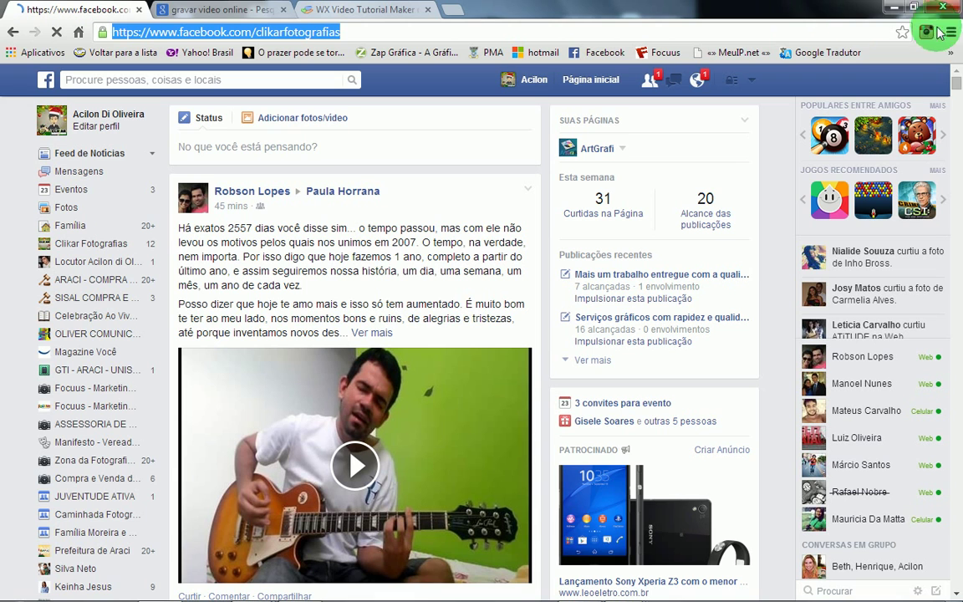
left_click(893, 8)
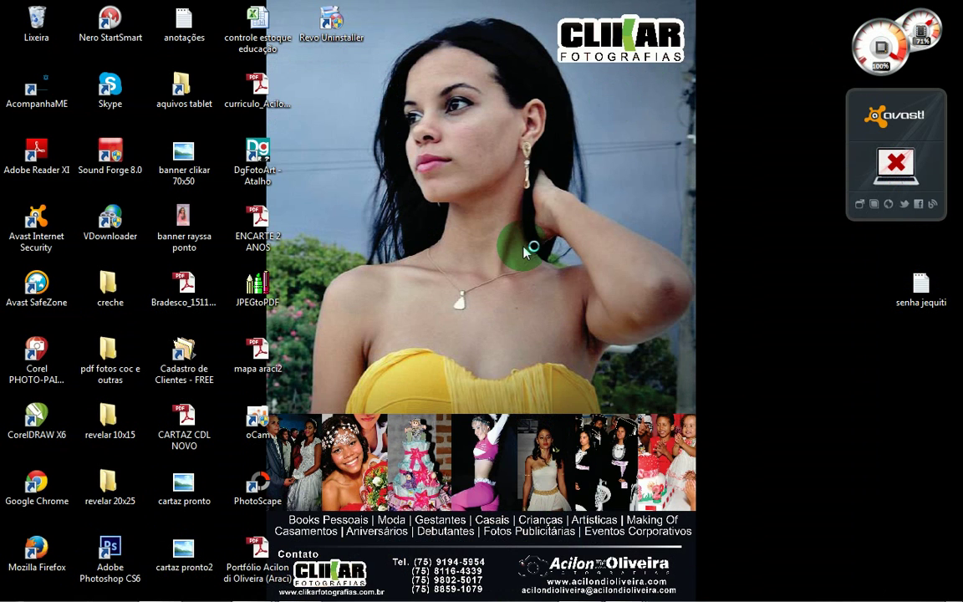
mouse_move(450, 599)
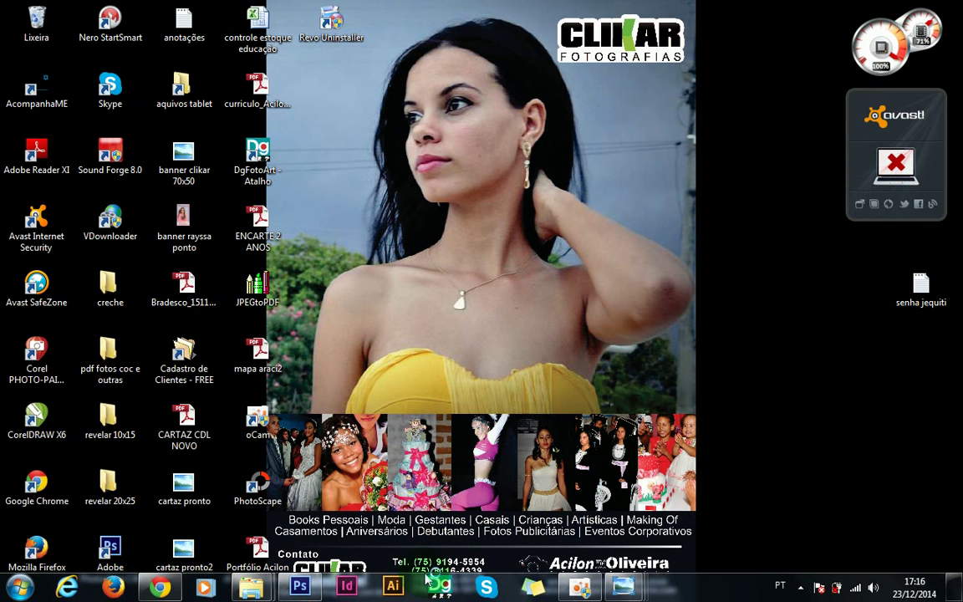